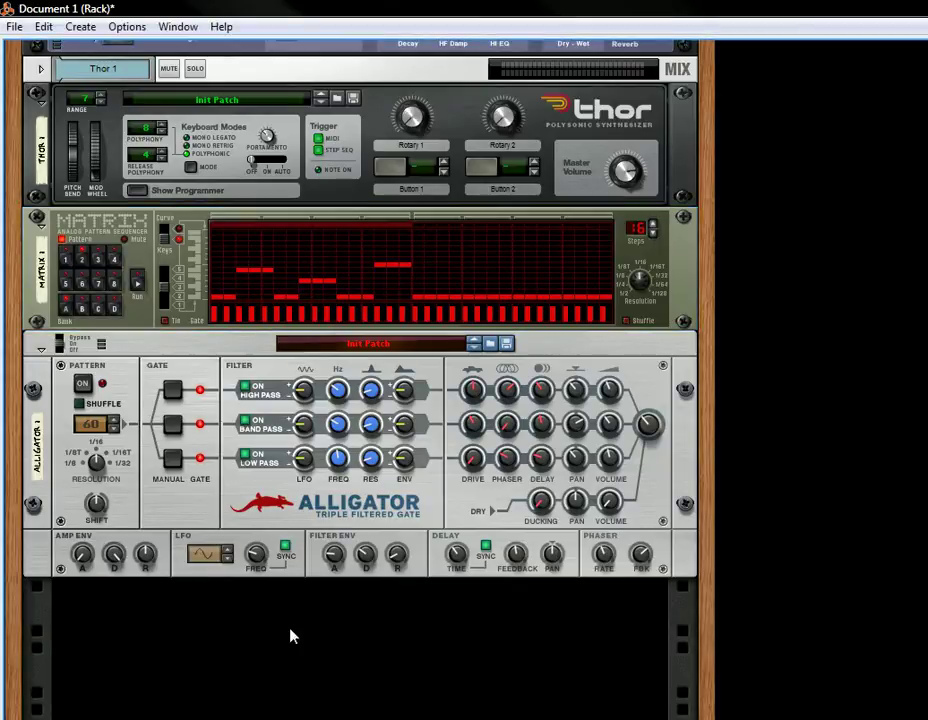
Step: Check the Alligator's gate inputs on the back of the rack and reset the Alligator to its initial patch
key("Tab")
left_click_drag(96, 403, 92, 484)
key("Tab")
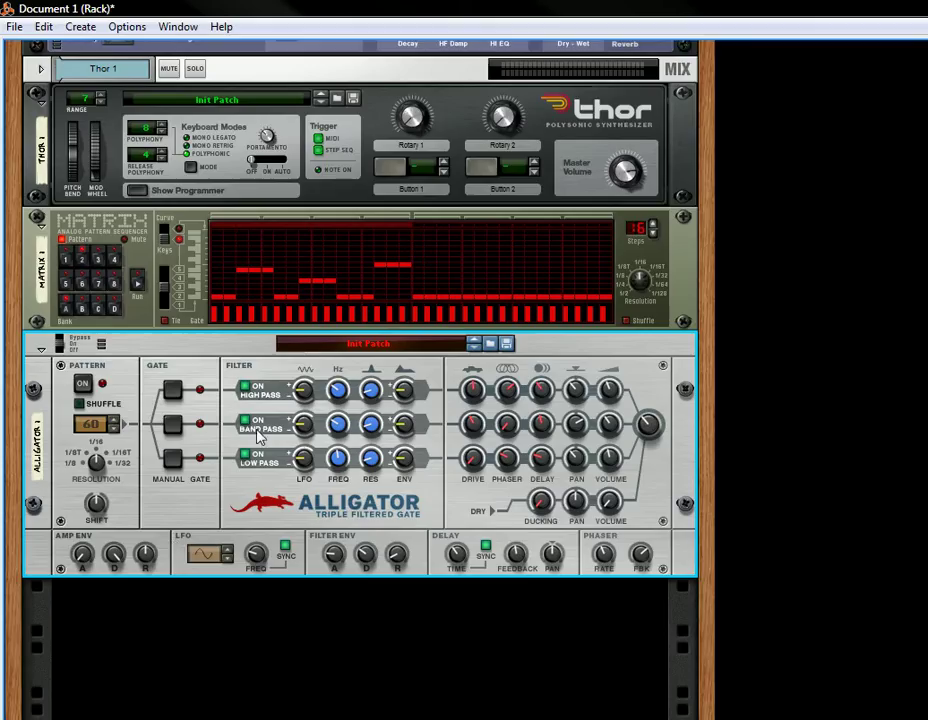
right_click(215, 364)
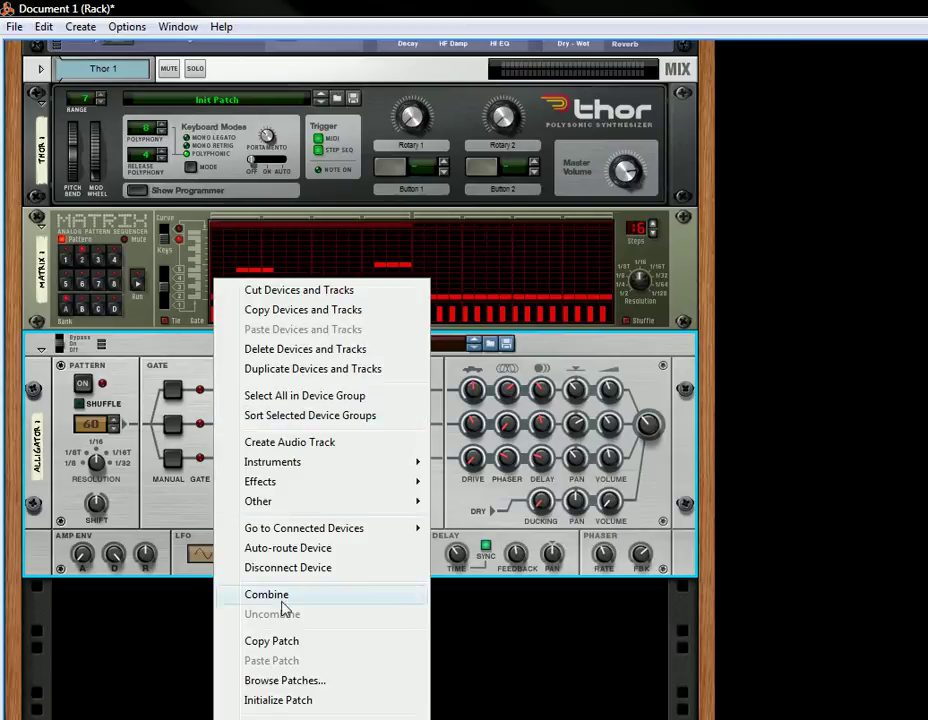
left_click(279, 699)
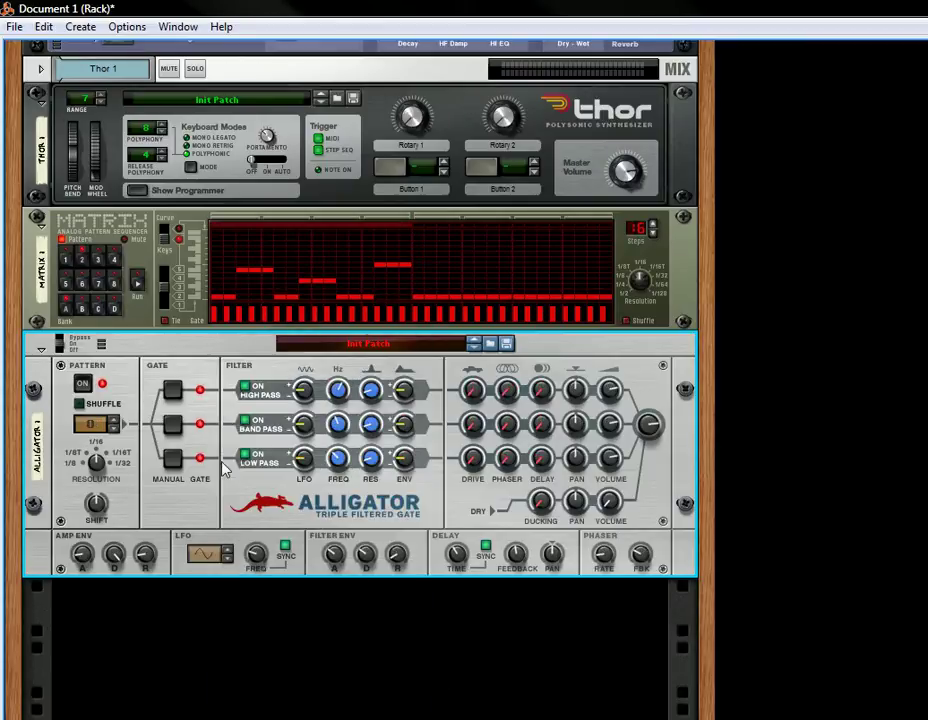
Step: Run the Matrix 1 pattern to play Thor through the Alligator and check the cabling on the back of the rack
scroll(224, 470, "up", 3)
left_click(314, 337)
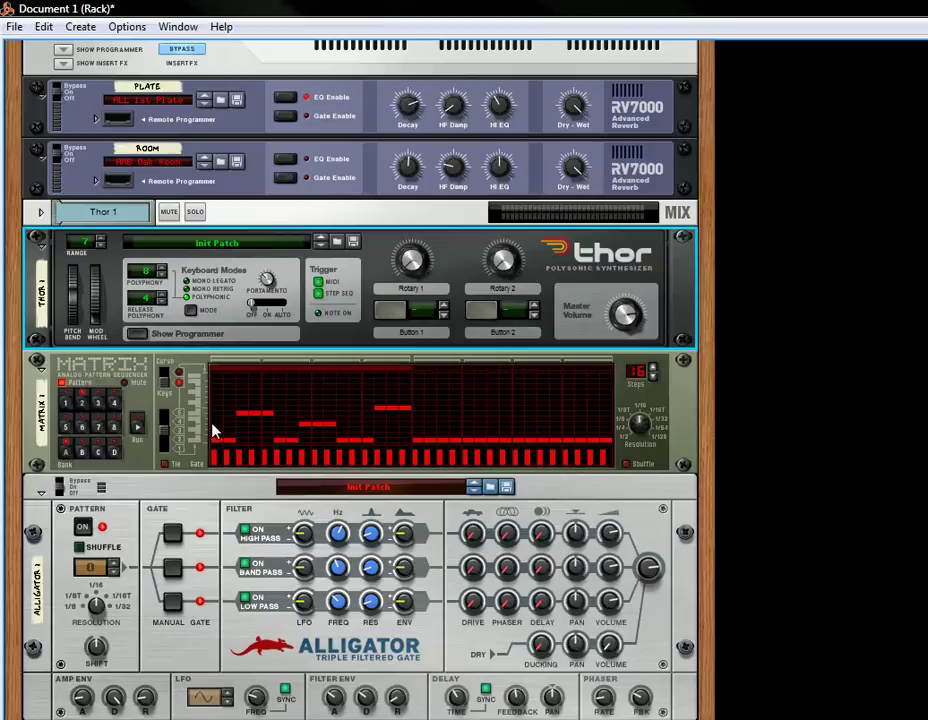
left_click(150, 403)
scroll(151, 470, "down", 2)
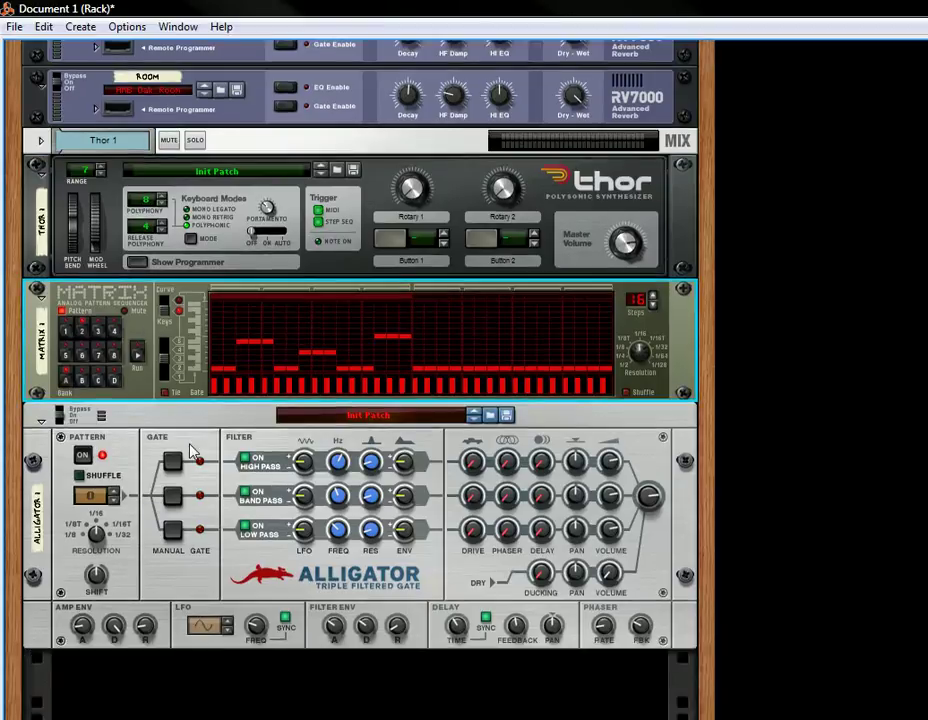
left_click(140, 450)
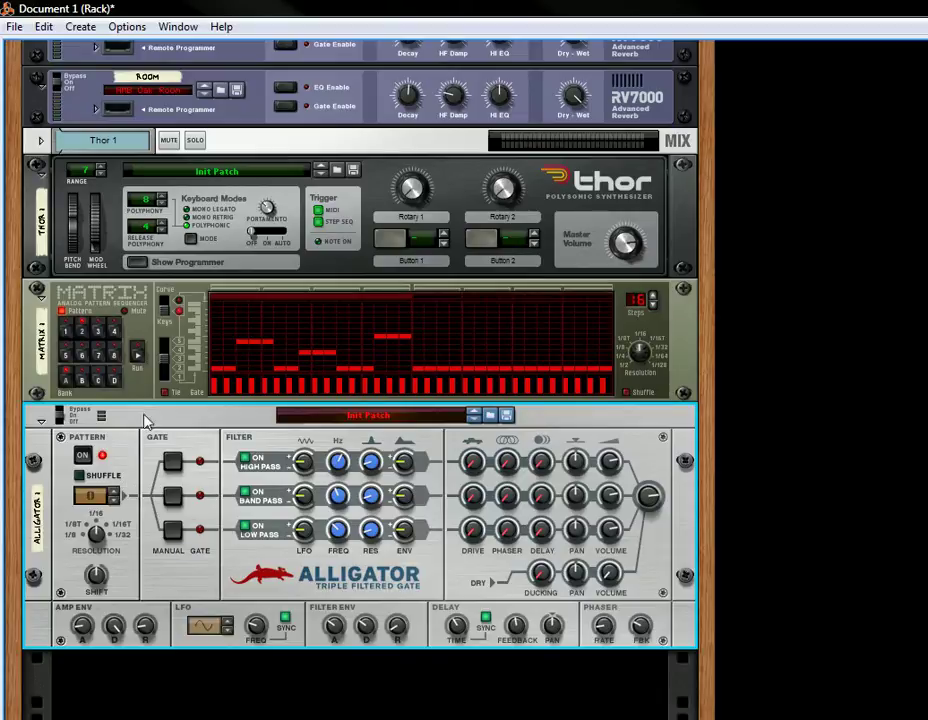
left_click(135, 354)
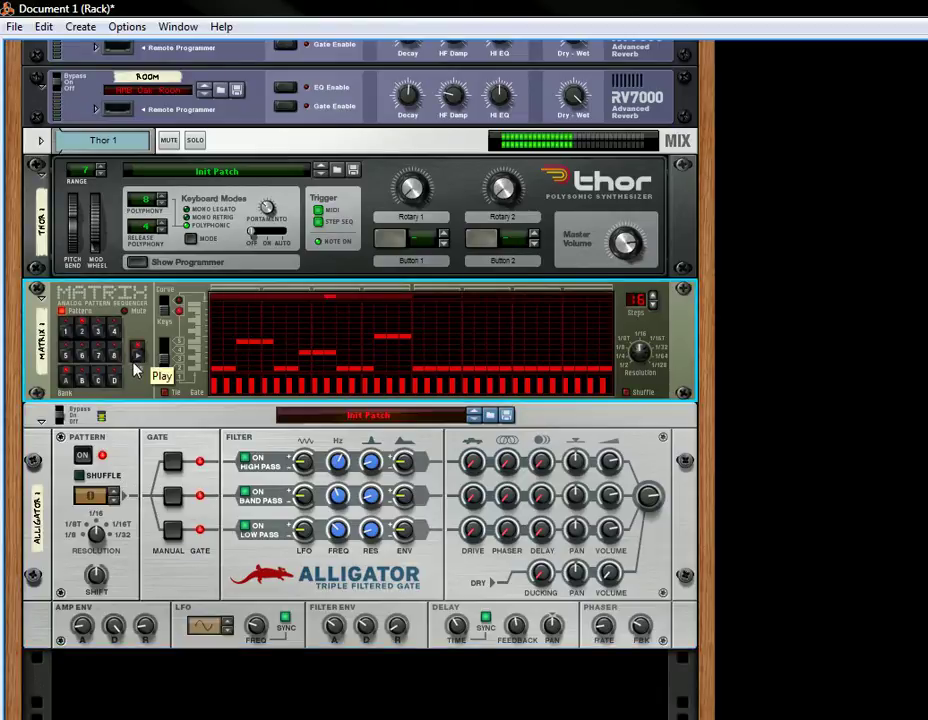
key("Tab")
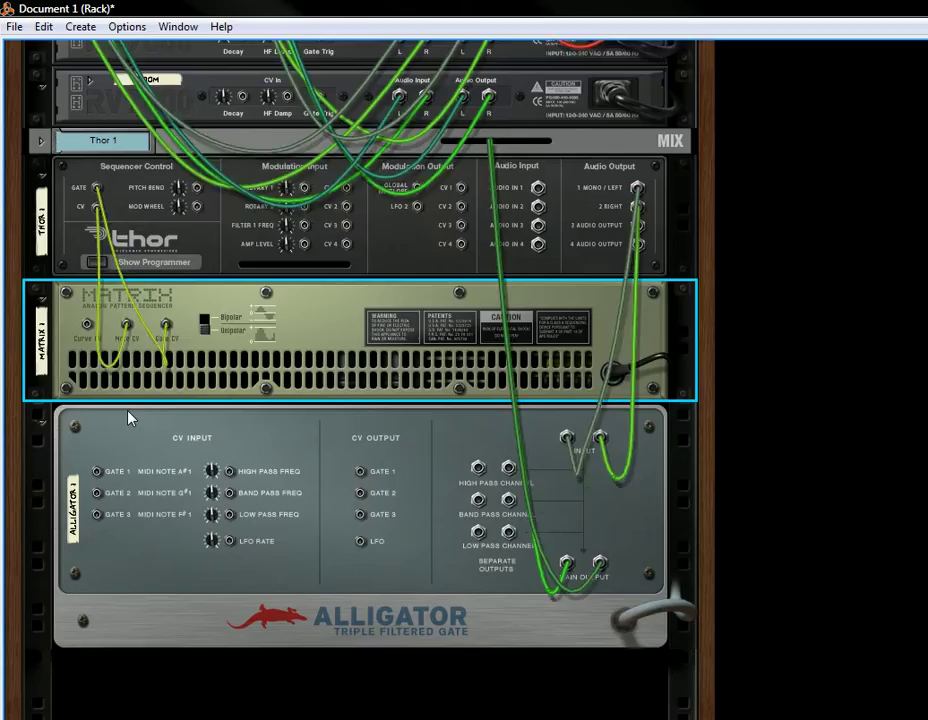
key("Tab")
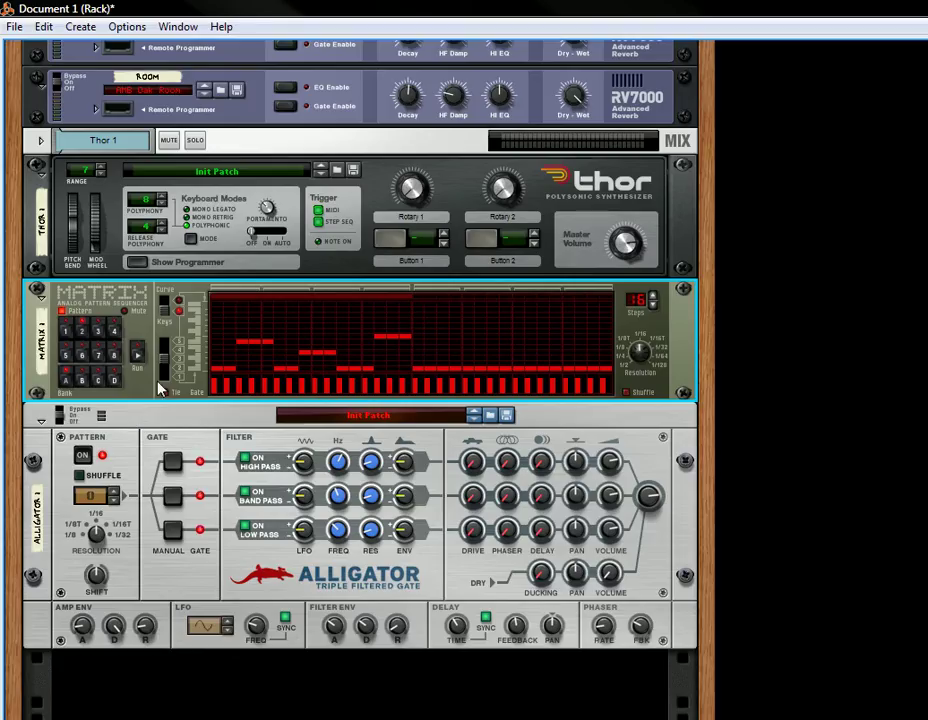
Step: Lower the Alligator's high pass, band pass and low pass channel volumes and its master volume, and stop Matrix 1
left_click(78, 415)
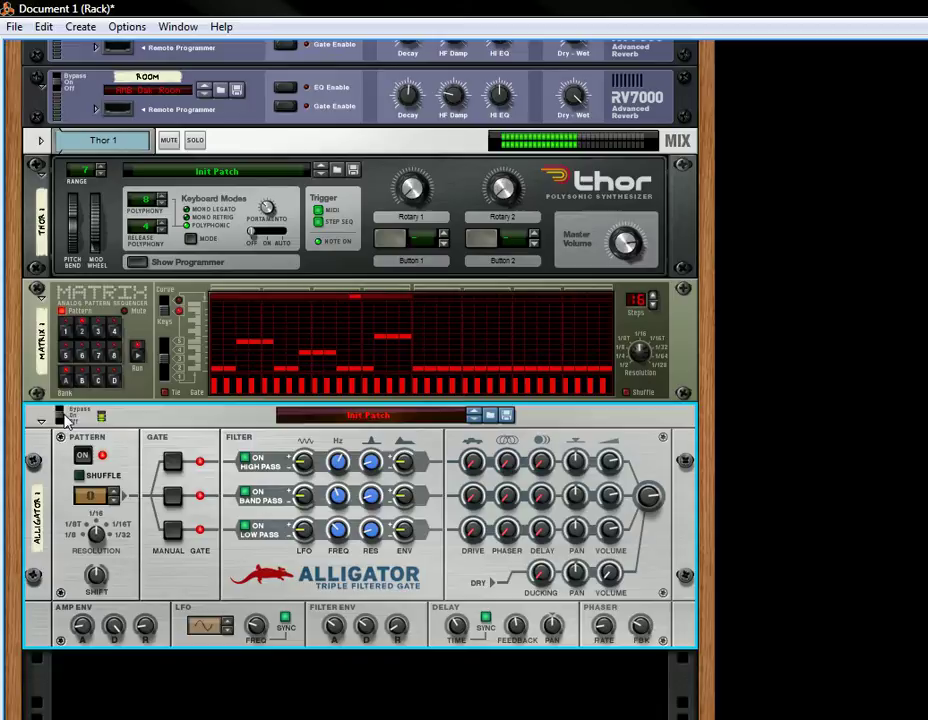
left_click(78, 415)
left_click(76, 415)
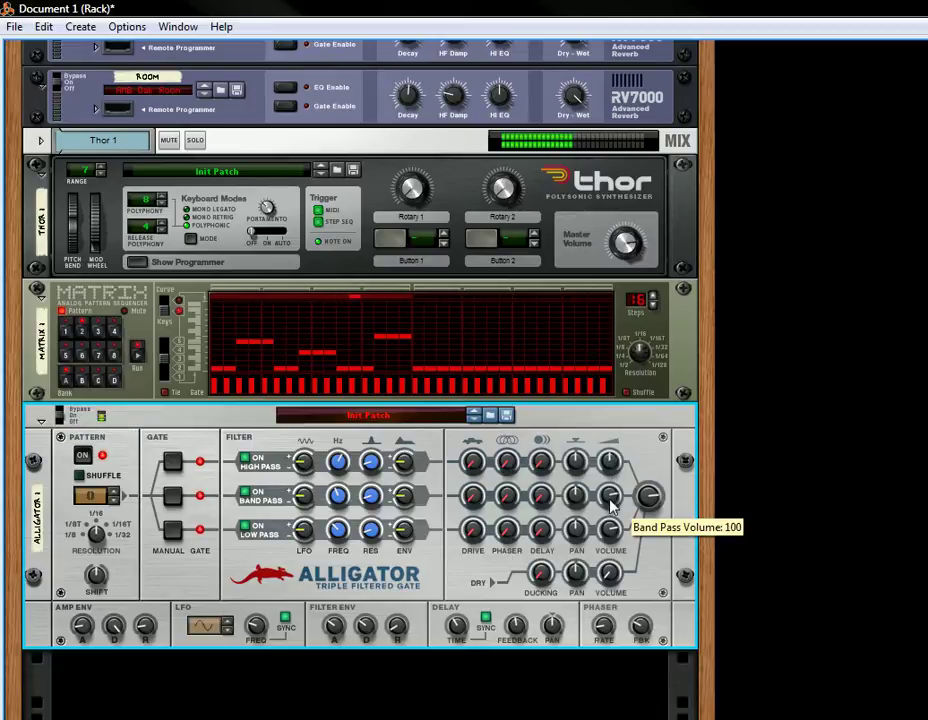
left_click_drag(648, 497, 570, 565)
left_click(139, 362)
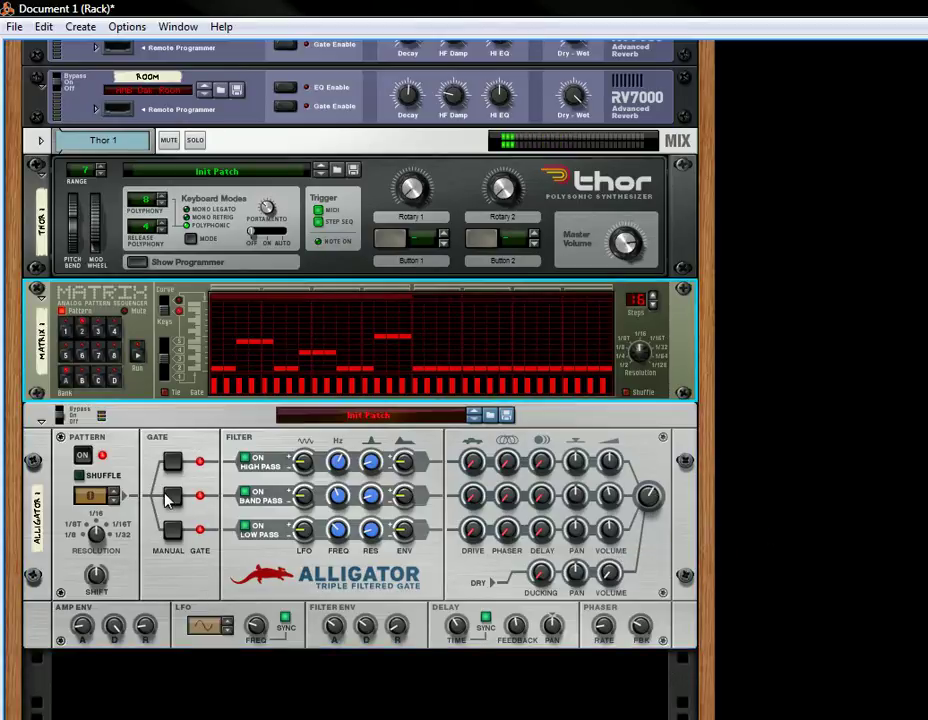
Step: Set the Alligator's gate pattern to 5 and run the Matrix 1 sequencer
scroll(184, 517, "down", 2)
left_click(116, 425)
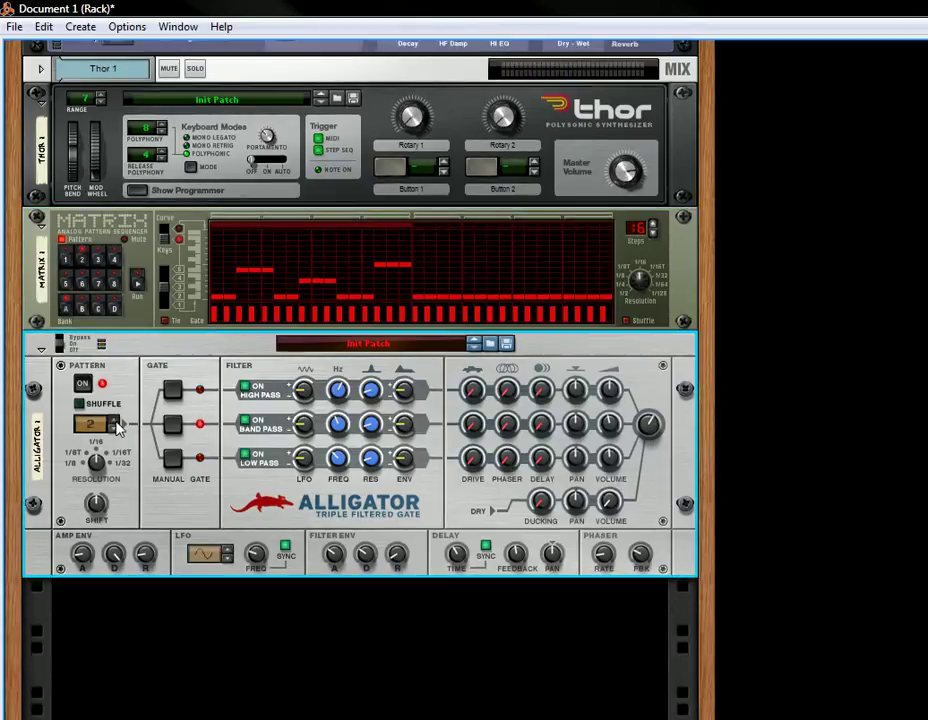
left_click(116, 425)
left_click(134, 286)
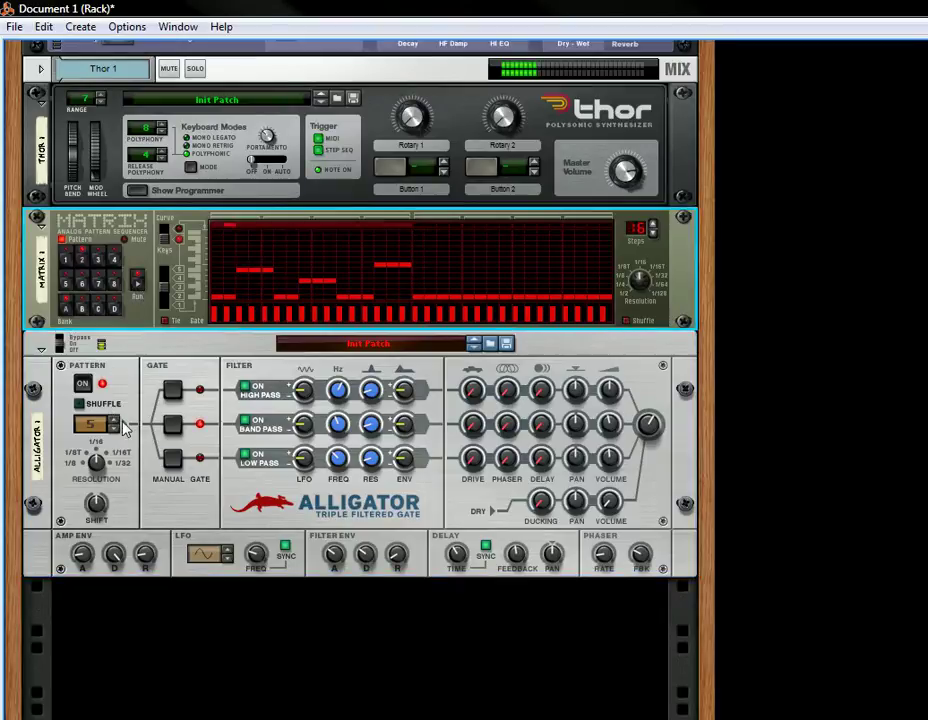
Step: Audition the Alligator's gate patterns one by one up to pattern 32 and turn off its internal pattern
left_click(116, 425)
left_click(116, 425)
left_click(116, 425)
left_click(116, 425)
left_click(116, 425)
left_click(116, 425)
left_click(116, 425)
left_click(116, 425)
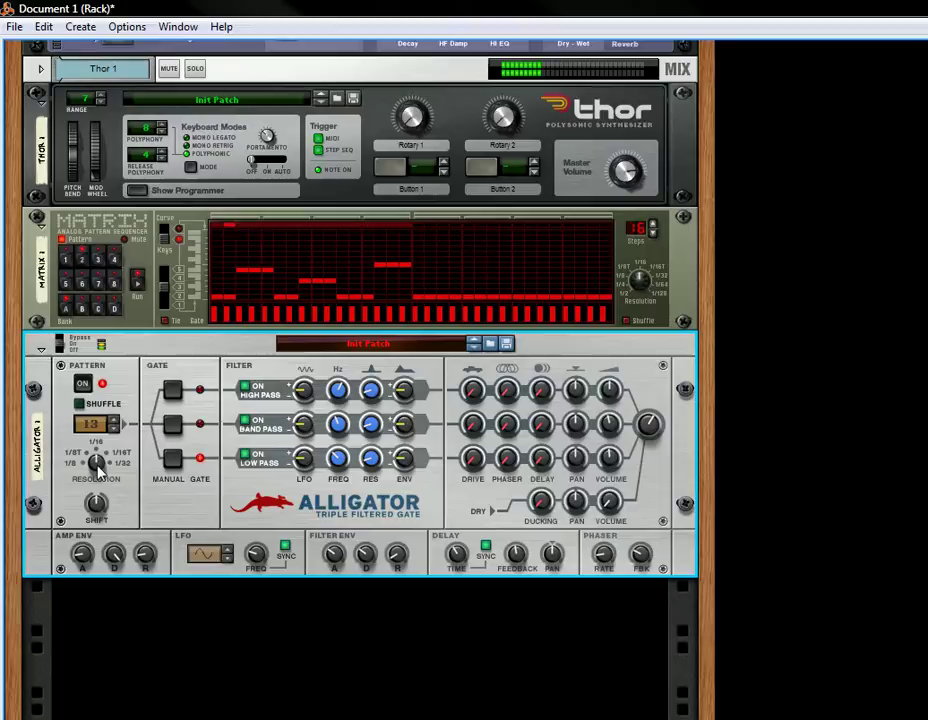
left_click(116, 425)
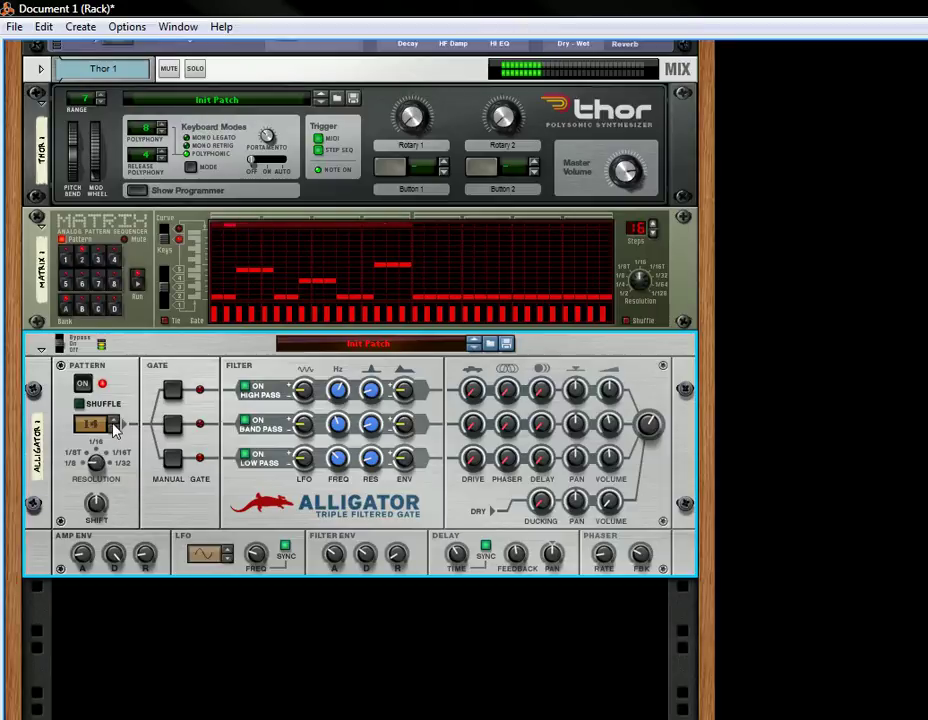
left_click(116, 425)
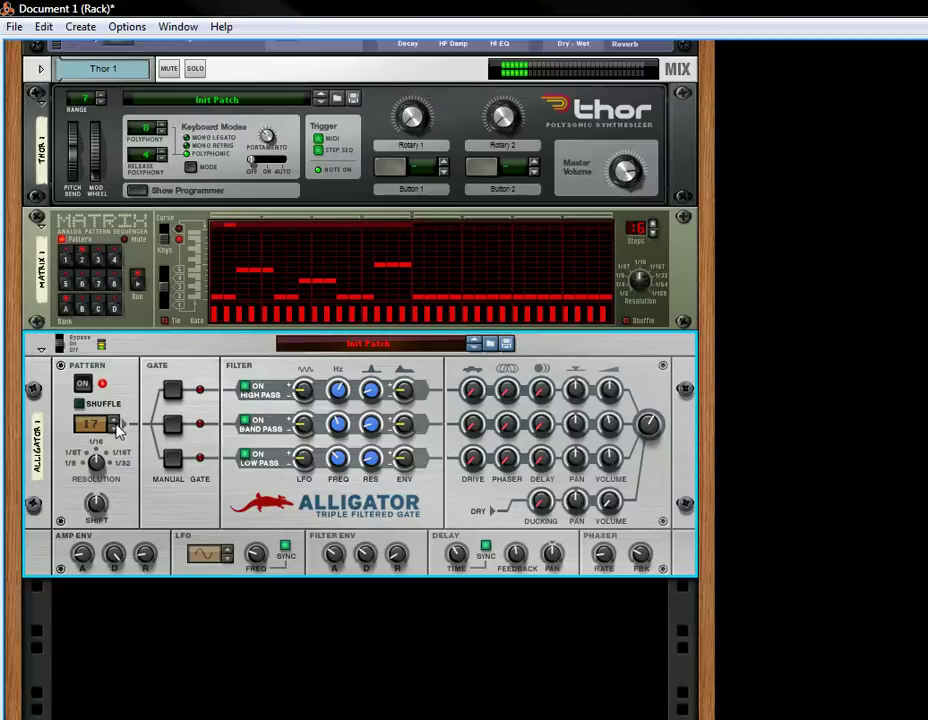
left_click(116, 425)
left_click(116, 425)
left_click(116, 425)
left_click(116, 425)
left_click(116, 425)
left_click(116, 425)
left_click(116, 425)
left_click(116, 425)
left_click(116, 425)
left_click(116, 425)
left_click(116, 425)
left_click(116, 425)
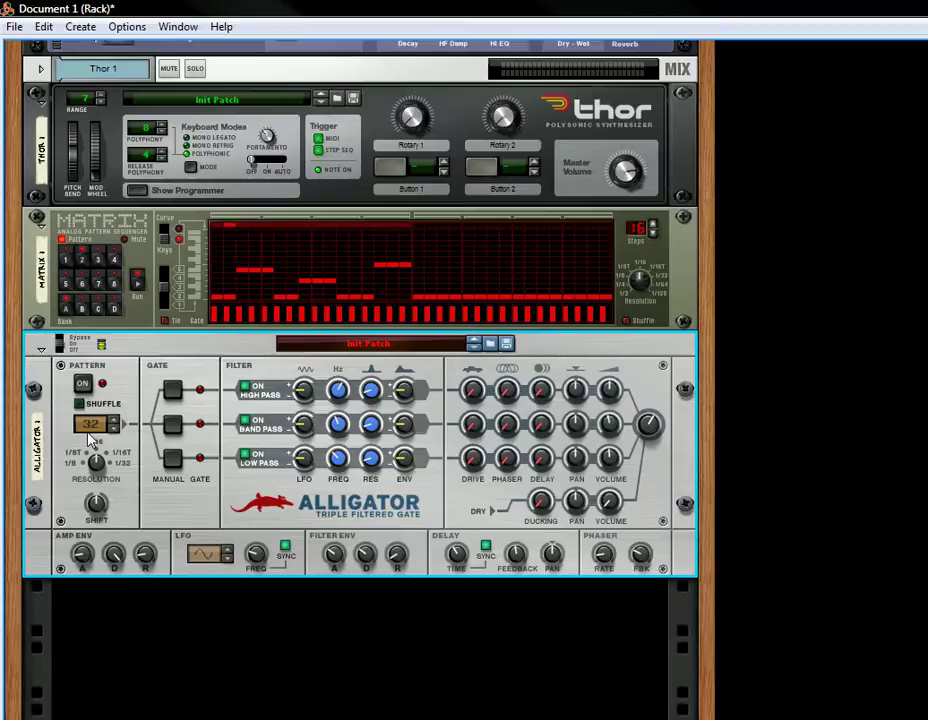
Step: Add a Matrix Pattern Sequencer below the Alligator and cable its Curve CV and Gate CV outputs to the Alligator's Gate 1 and Gate 2 inputs
right_click(224, 473)
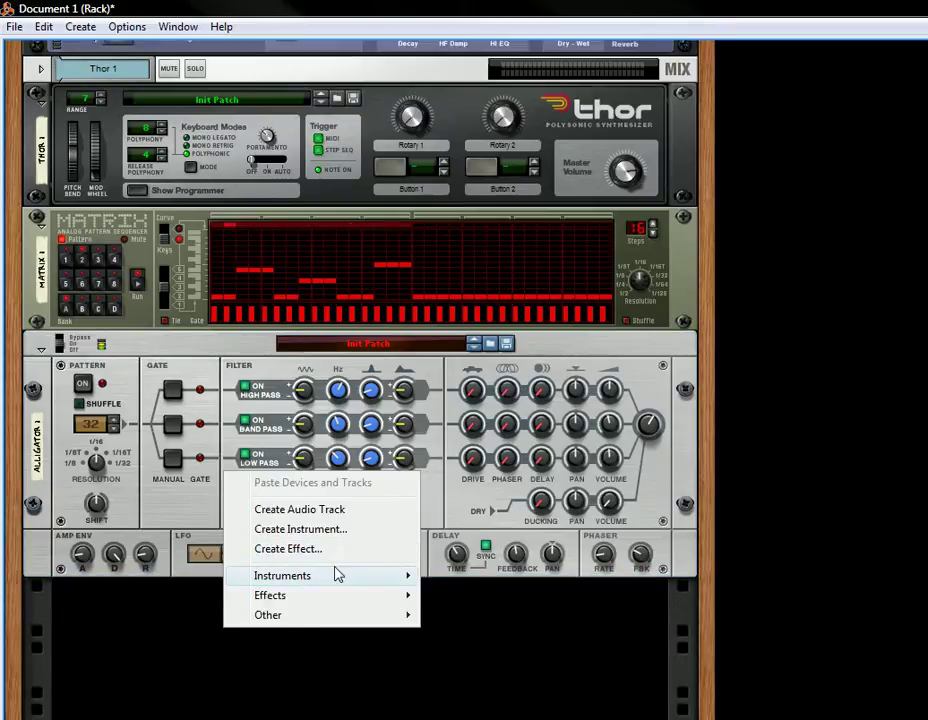
mouse_move(338, 600)
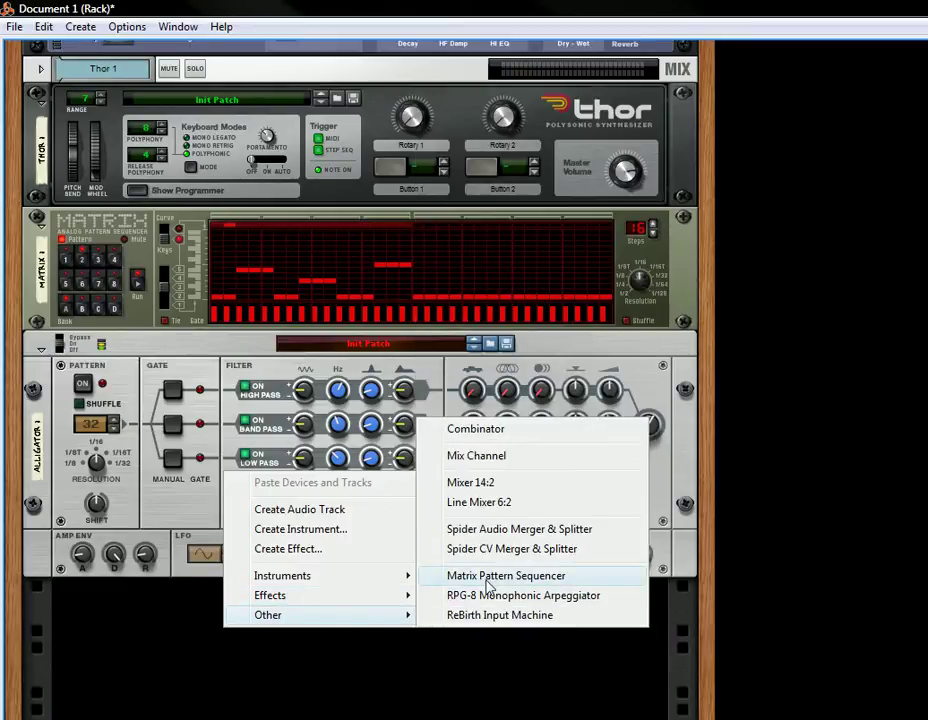
left_click(486, 578)
scroll(162, 582, "down", 2)
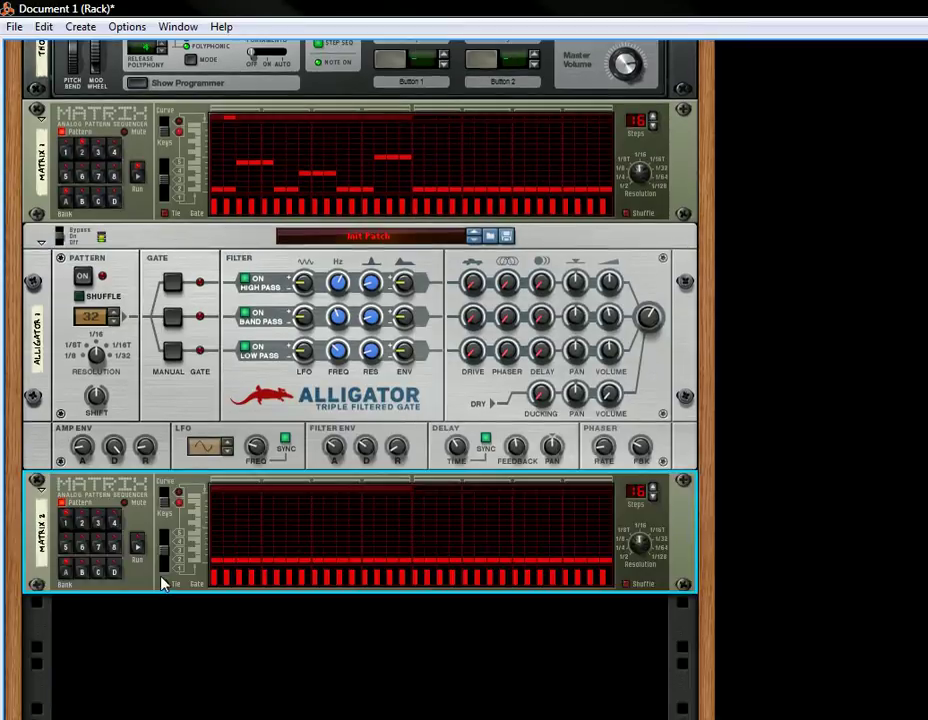
key("Tab")
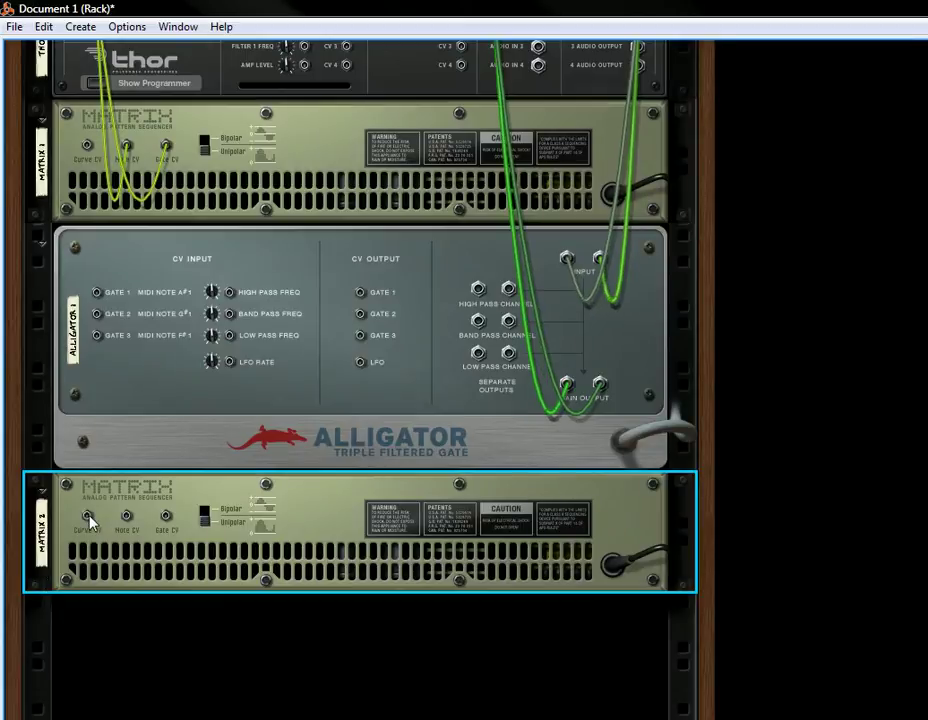
left_click_drag(87, 516, 168, 518)
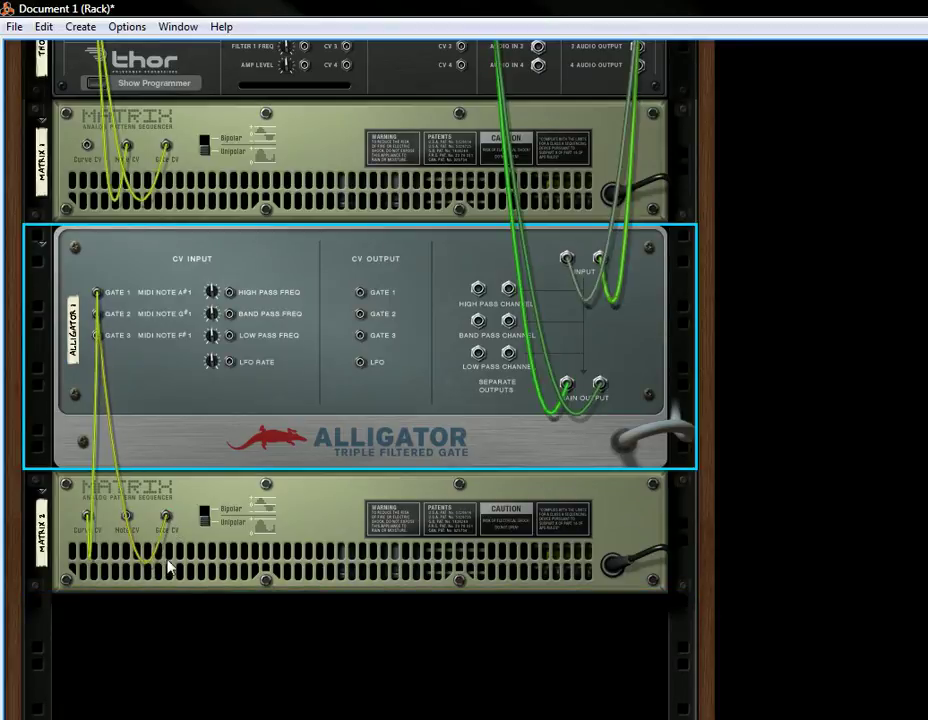
Step: Add another Matrix Pattern Sequencer below Matrix 2 and cable its Curve CV output to the Alligator's Gate 3 input
right_click(260, 641)
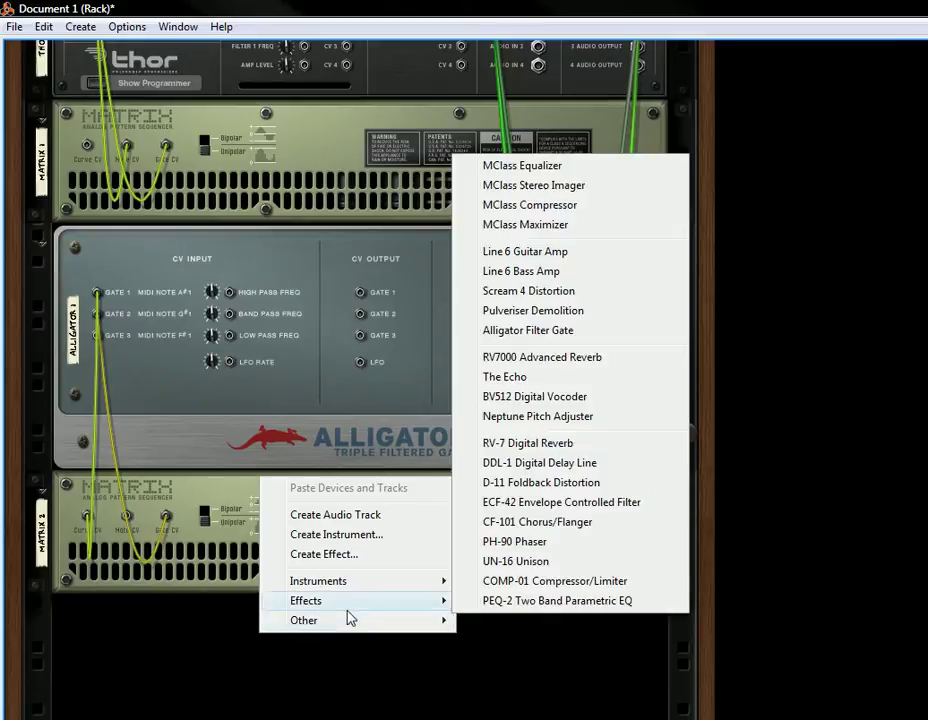
mouse_move(350, 617)
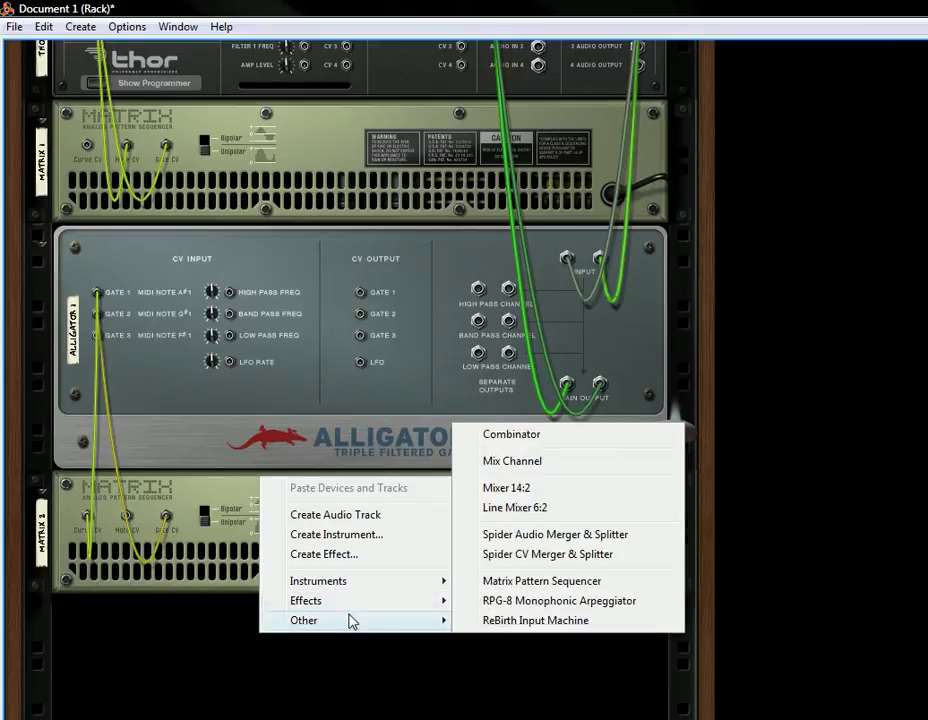
left_click(519, 584)
left_click_drag(87, 645, 96, 336)
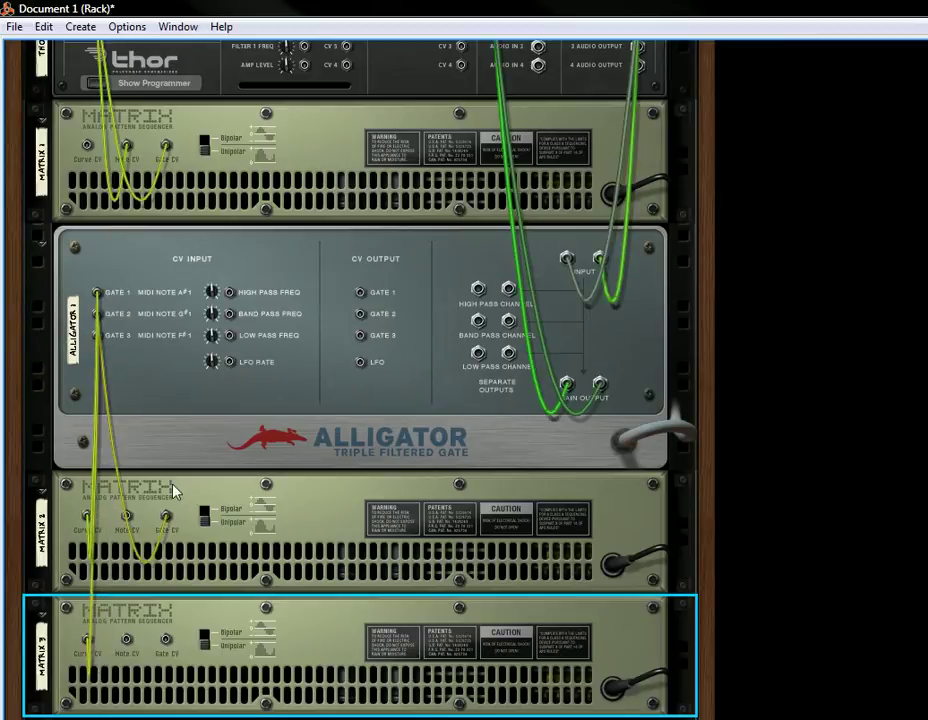
Step: Randomize the patterns of Matrix 2 and Matrix 3 from the front of the rack
key("Tab")
left_click(134, 400)
key("ctrl+r")
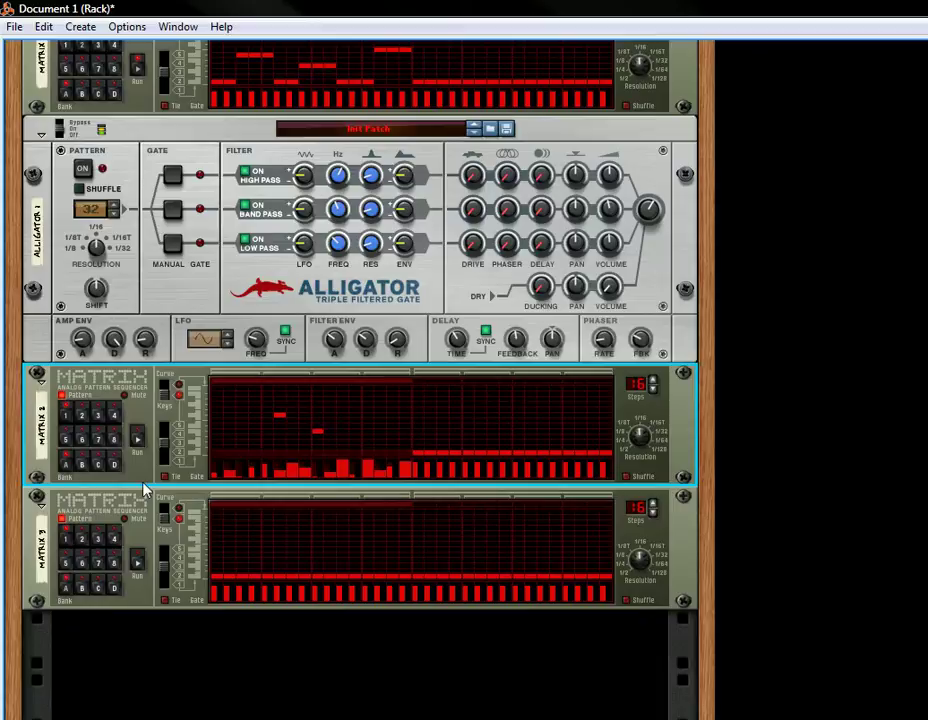
left_click(148, 543)
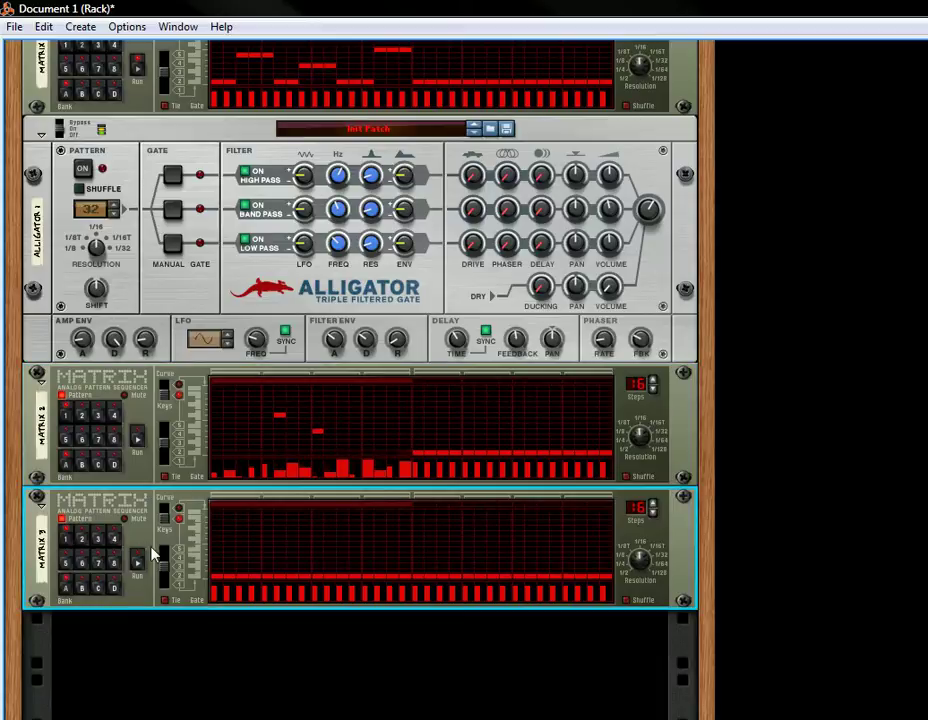
key("ctrl+r")
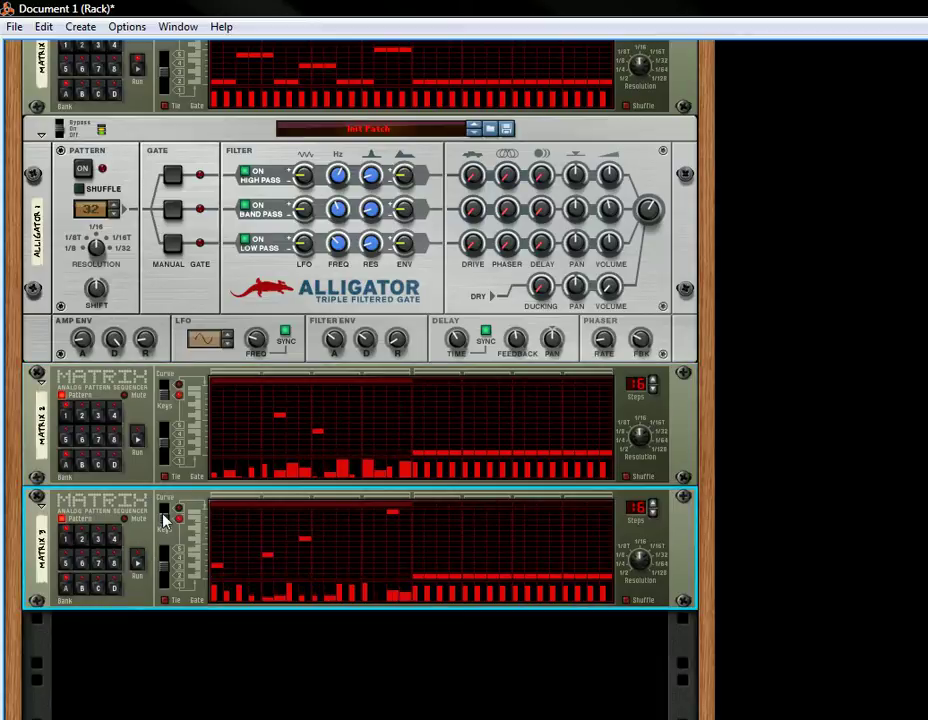
Step: Switch Matrix 3 and Matrix 2 to Curve edit mode and run both sequencers
left_click(165, 519)
left_click(162, 385)
left_click(166, 395)
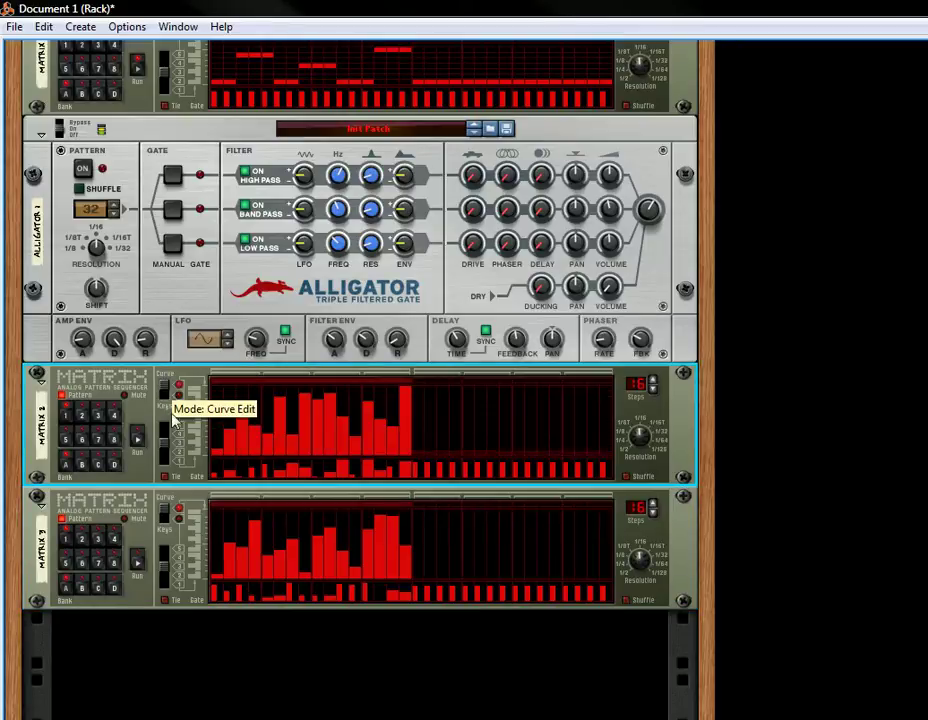
scroll(190, 483, "up", 2)
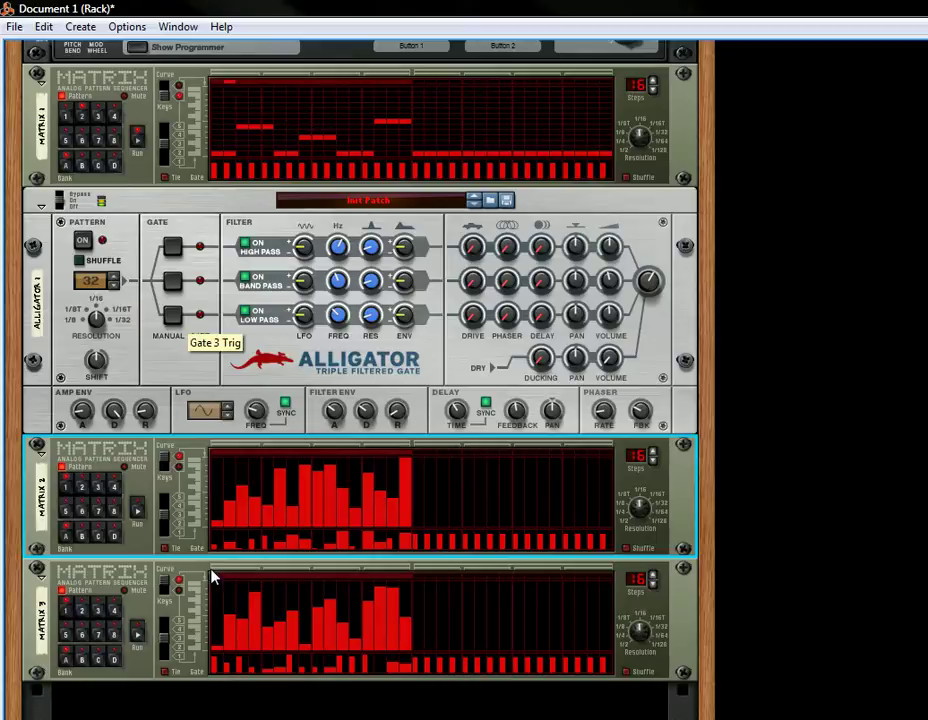
left_click(144, 622)
left_click(137, 518)
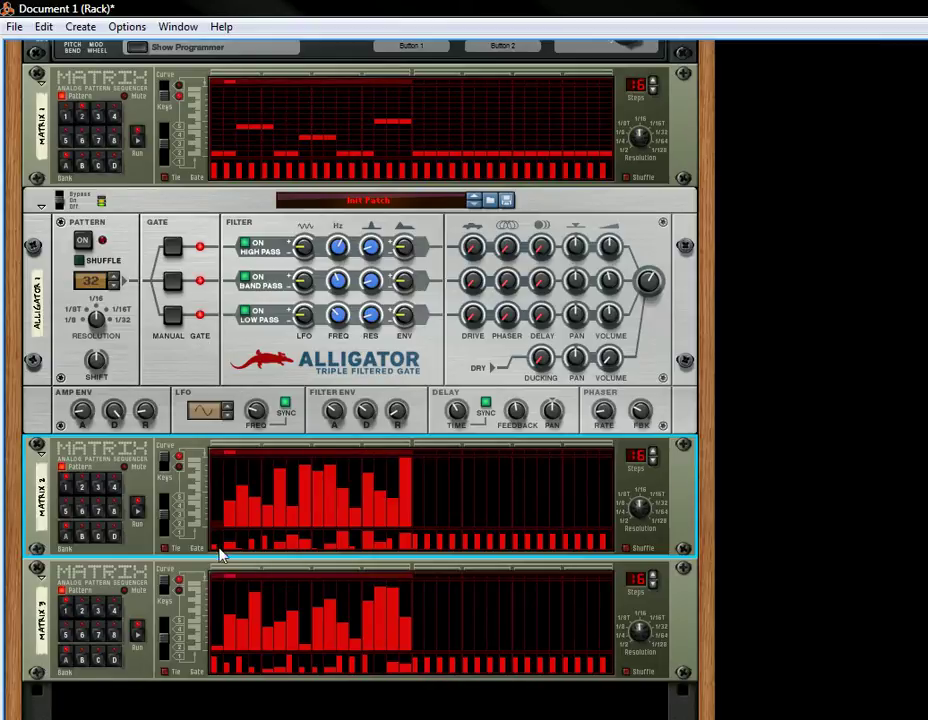
Step: Clear the curve values of steps 1, 5, 7, 8 and 11 in Matrix 2
mouse_move(297, 519)
left_mouse_down()
mouse_move(327, 505)
mouse_move(336, 550)
left_mouse_up()
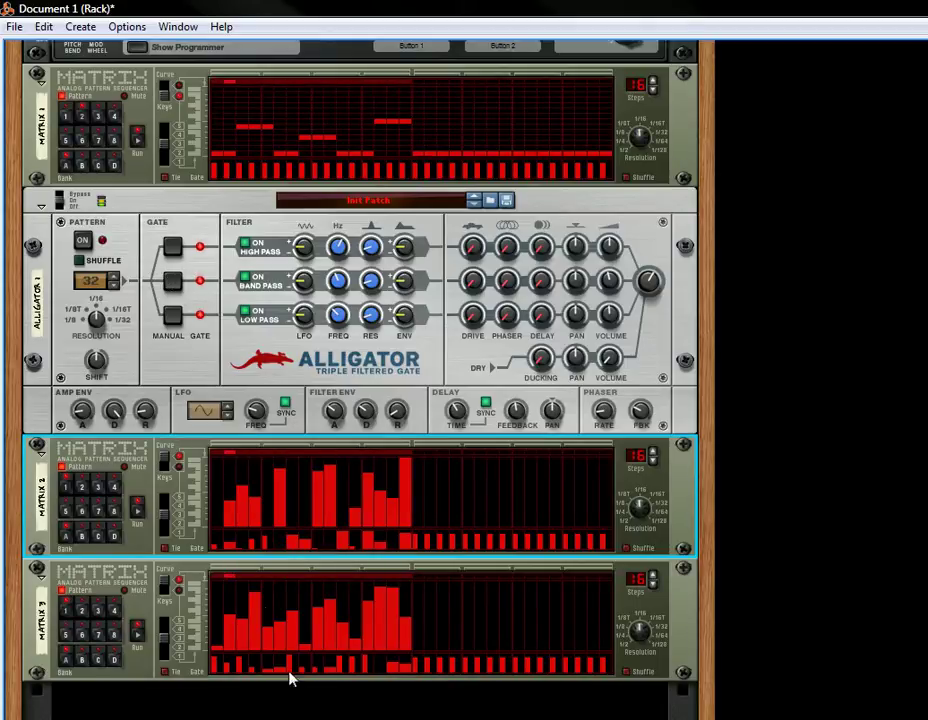
Step: Clear the curve values of steps 5 and 6 in Matrix 3 and raise step 2 to nearly full height
scroll(222, 655, "down", 3)
left_click(269, 545)
left_click(271, 555)
left_click_drag(284, 545, 296, 599)
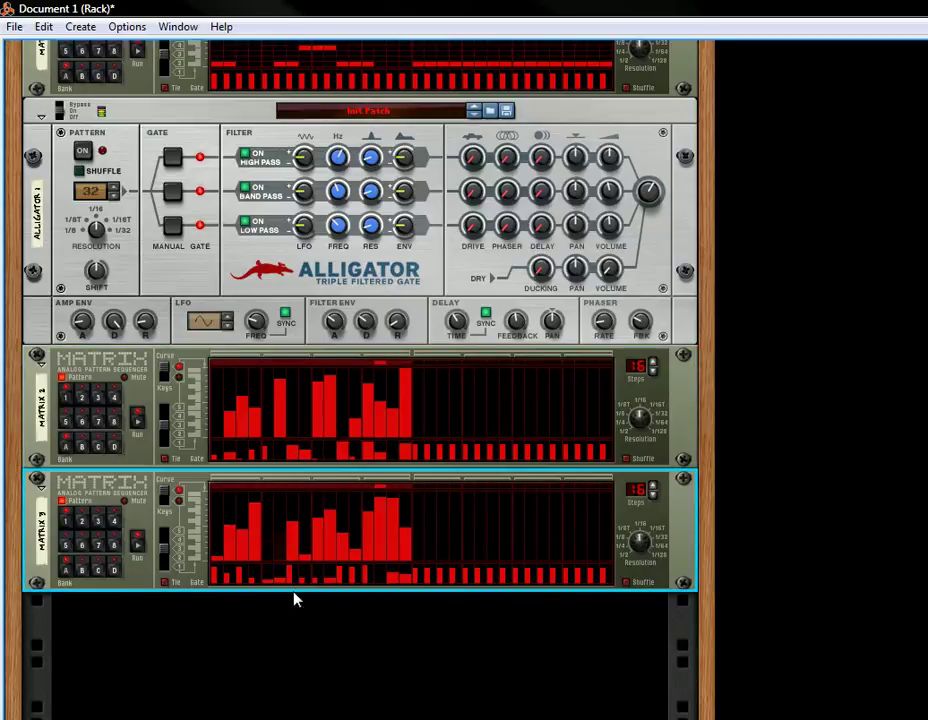
left_click(232, 492)
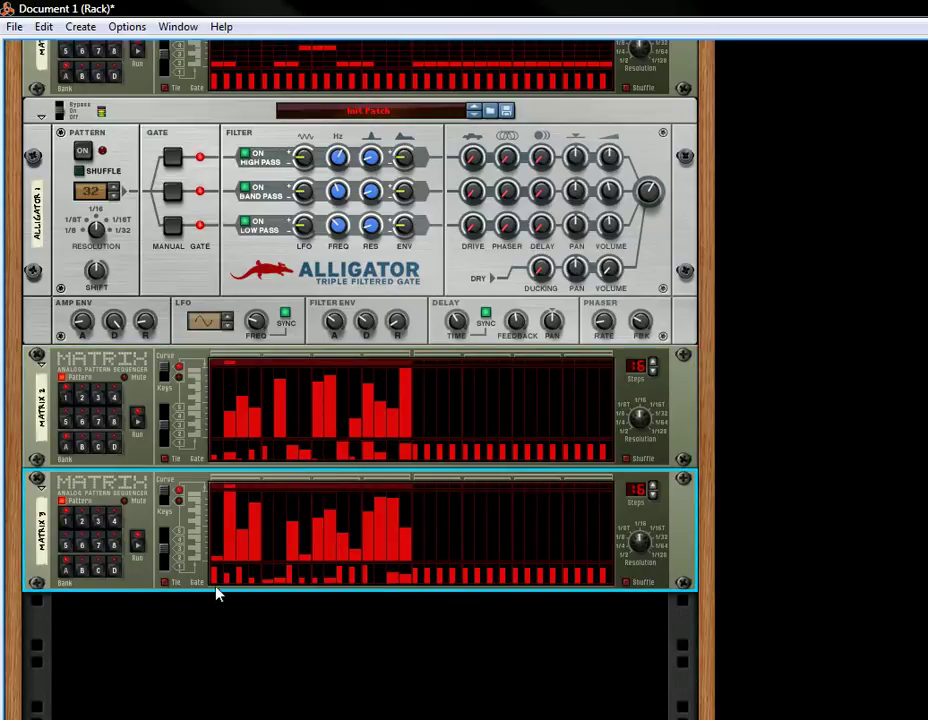
Step: In Matrix 3, raise curve steps 3, 4, 7, 9, 10 and 15 to full, clear 1, 8, 11–14 and 16, and set resolution to 1/8
left_click(240, 548)
left_click(242, 487)
left_click(253, 493)
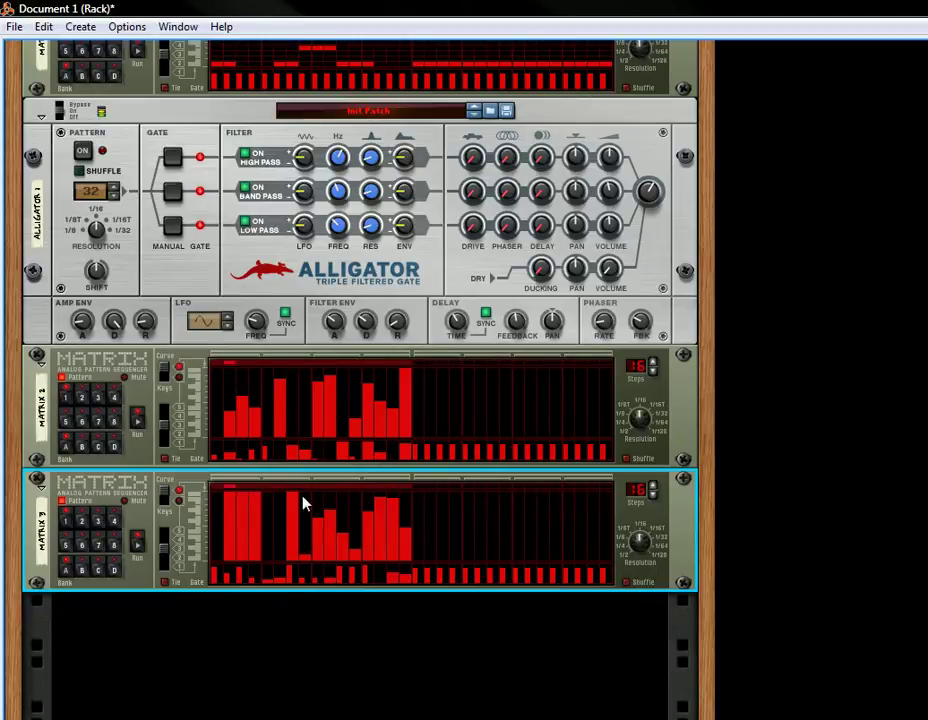
left_click(315, 530)
mouse_move(315, 531)
left_mouse_down()
mouse_move(317, 485)
mouse_move(326, 511)
mouse_move(326, 481)
mouse_move(347, 523)
mouse_move(345, 588)
mouse_move(347, 549)
mouse_move(354, 545)
mouse_move(355, 591)
mouse_move(355, 556)
mouse_move(370, 532)
mouse_move(369, 601)
left_mouse_up()
left_click_drag(381, 528, 381, 575)
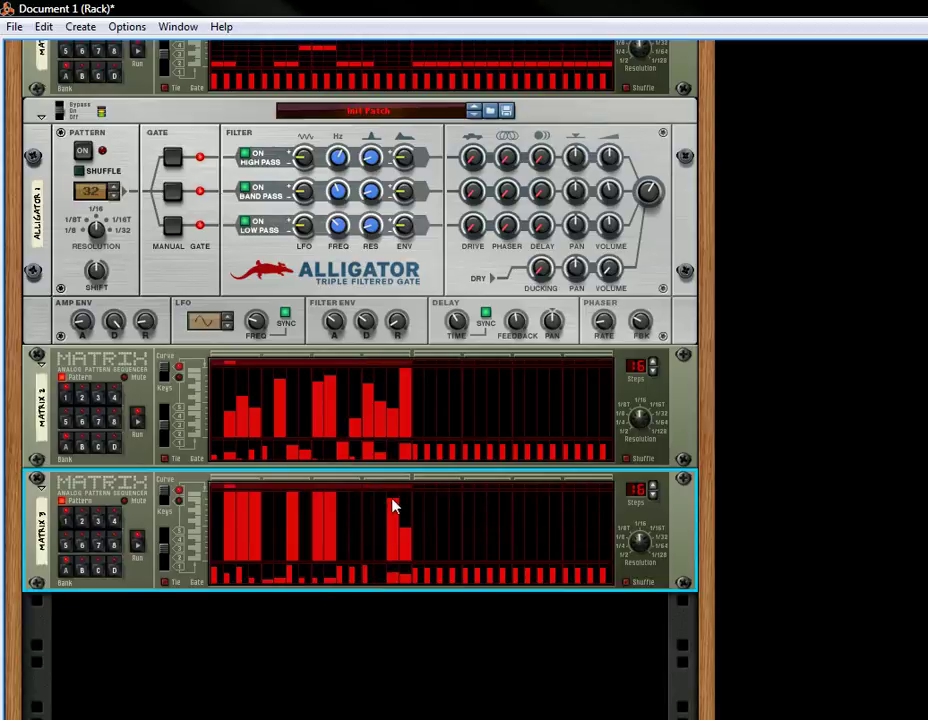
left_click_drag(398, 530, 410, 578)
mouse_move(640, 541)
left_mouse_down()
mouse_move(640, 556)
mouse_move(640, 548)
left_mouse_up()
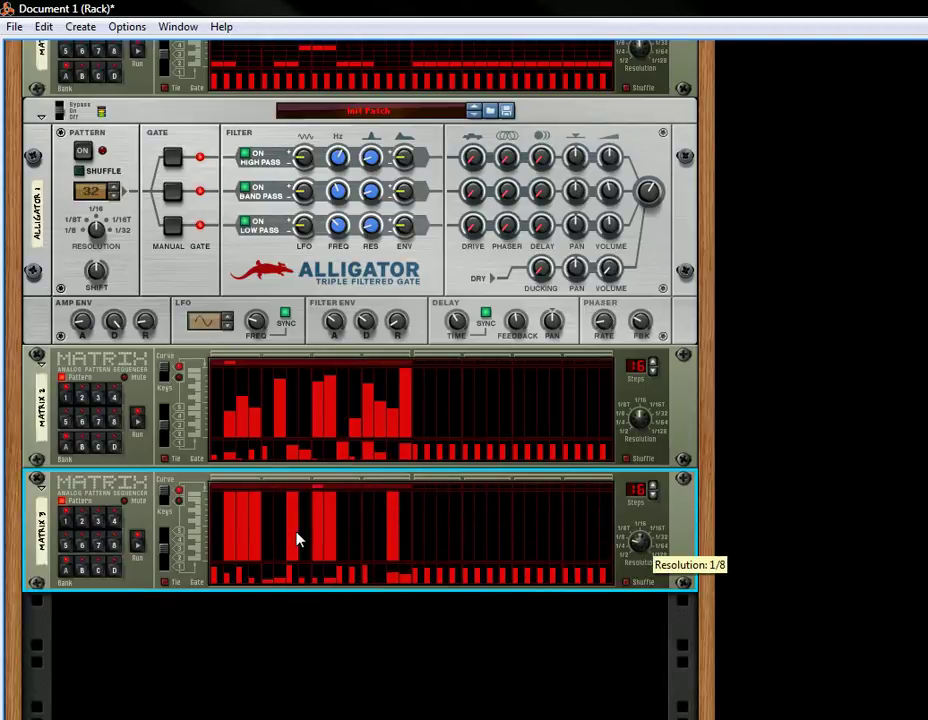
Step: Clear the curve values of steps 12, 15 and 16 in Matrix 2 and check the gate cabling at the rear of the rack
scroll(183, 495, "up", 2)
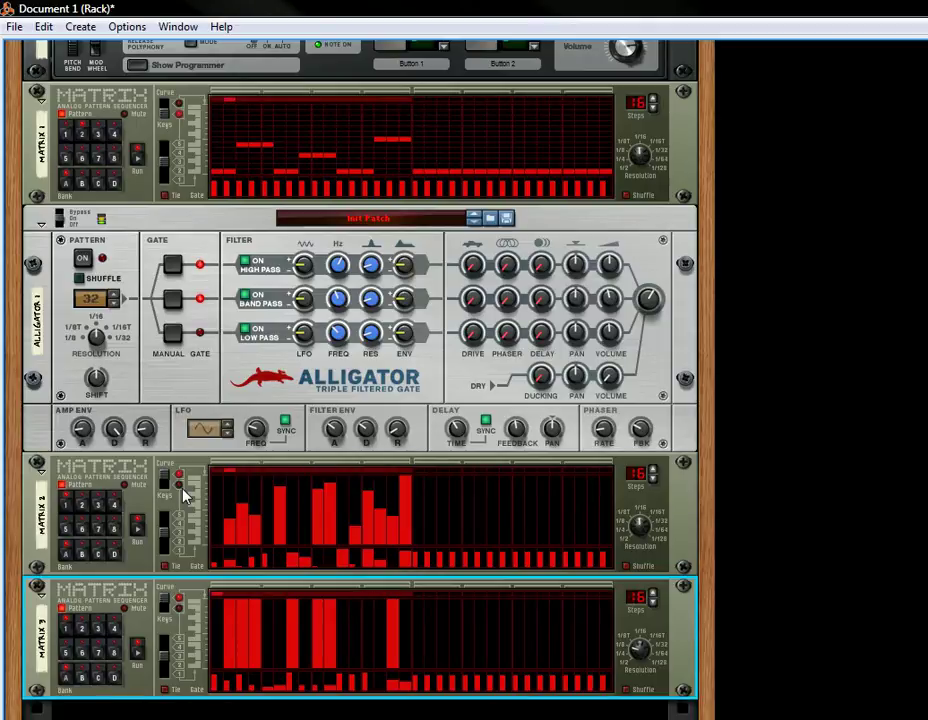
mouse_move(356, 531)
left_mouse_down()
mouse_move(362, 561)
mouse_move(399, 515)
mouse_move(393, 583)
left_mouse_up()
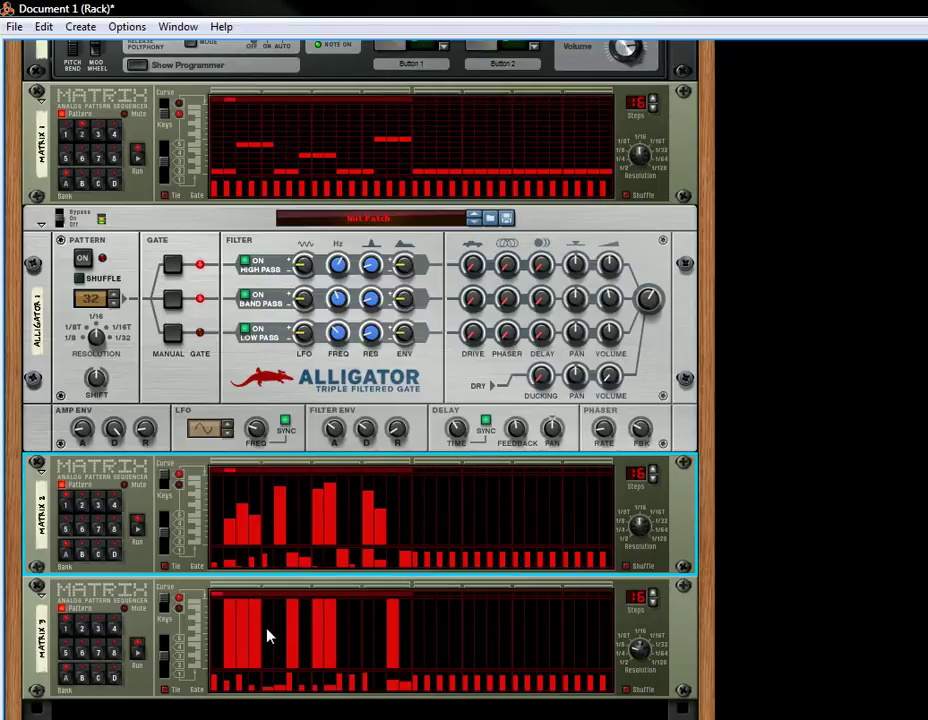
scroll(155, 600, "down", 3)
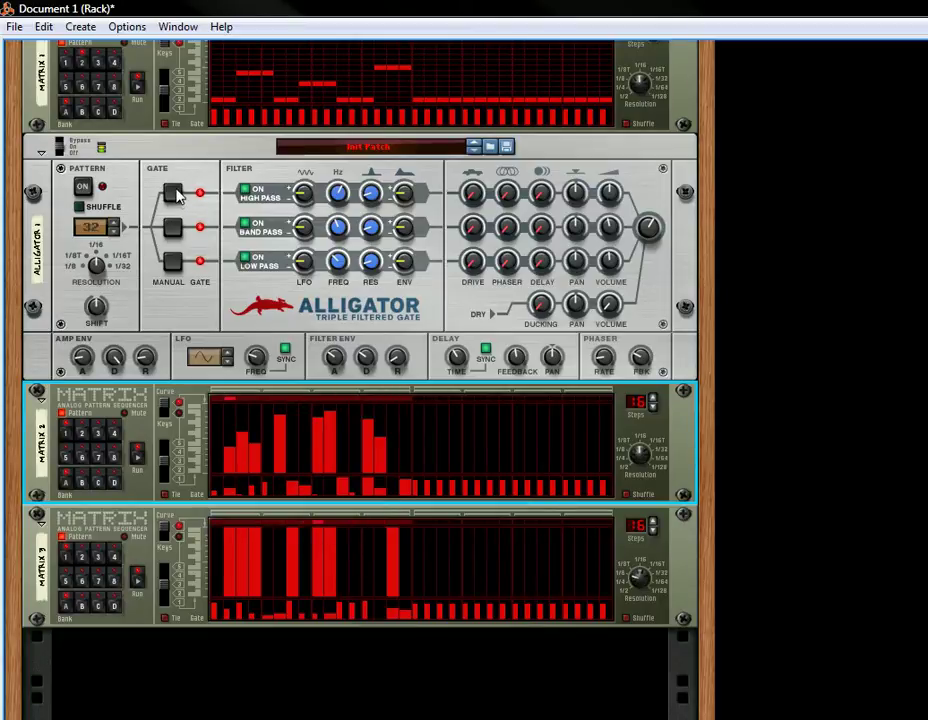
key("Tab")
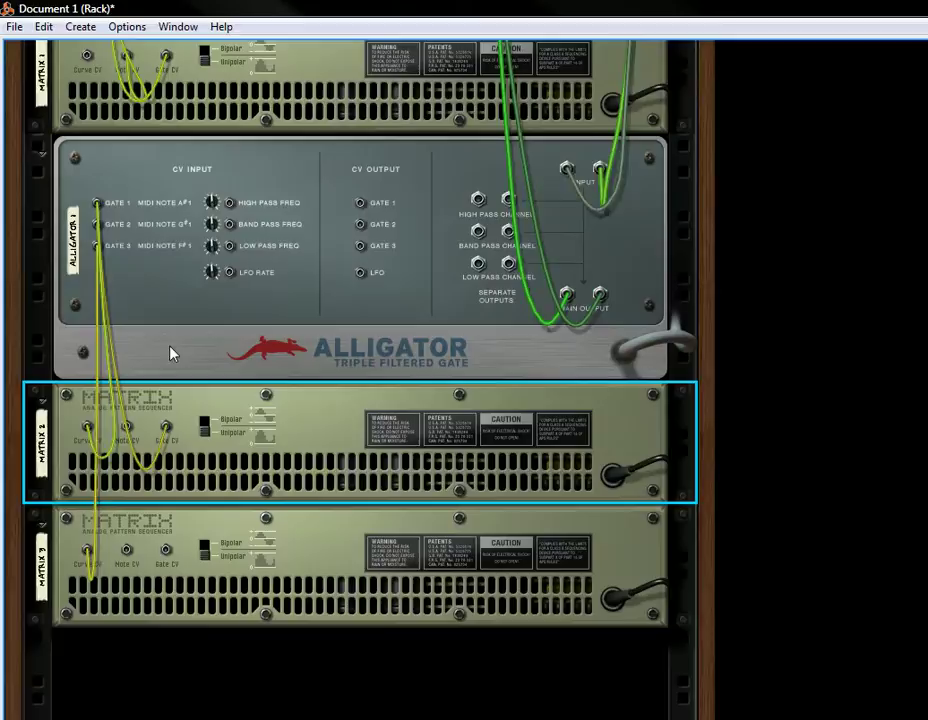
key("Tab")
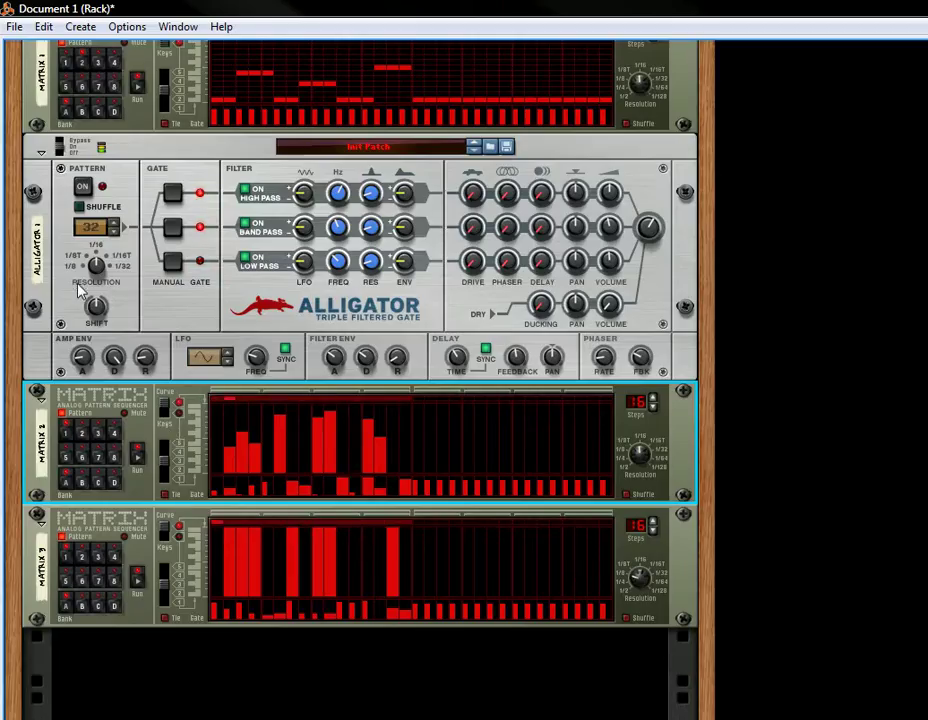
Step: Stop Matrix 1 and delete Matrix 2 and Matrix 3 from the rack
left_click(139, 93)
left_click(153, 490)
left_click(141, 553, "shift")
right_click(139, 545)
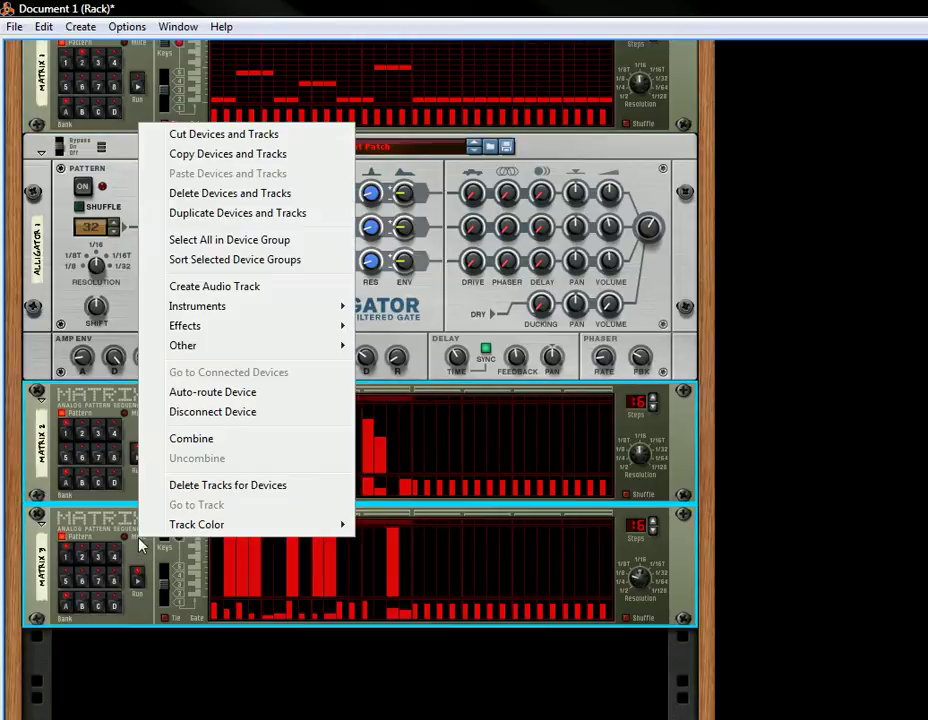
left_click(222, 194)
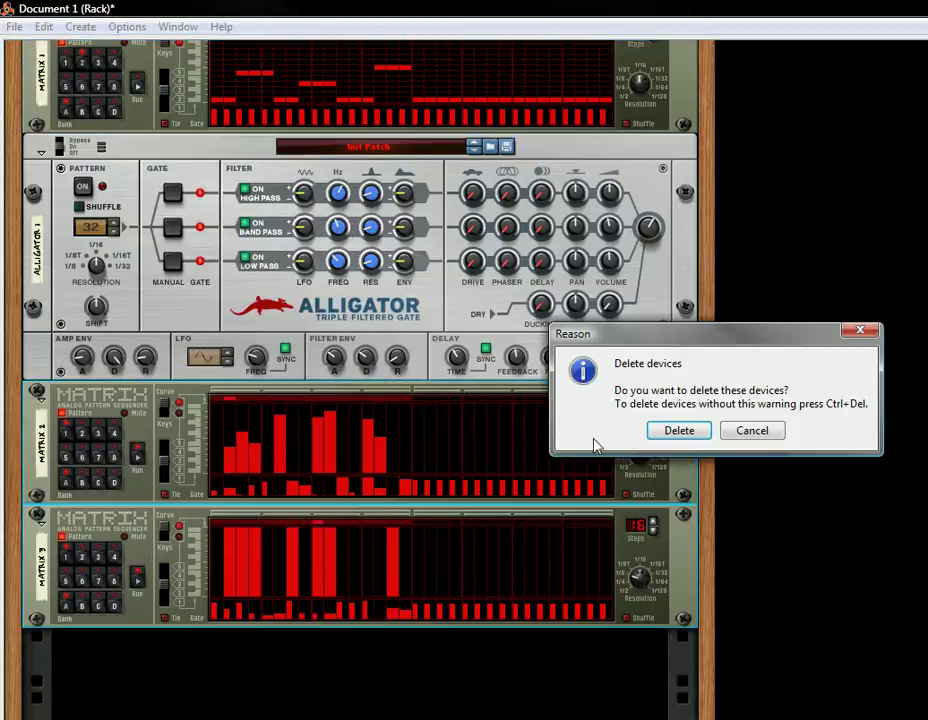
left_click(660, 433)
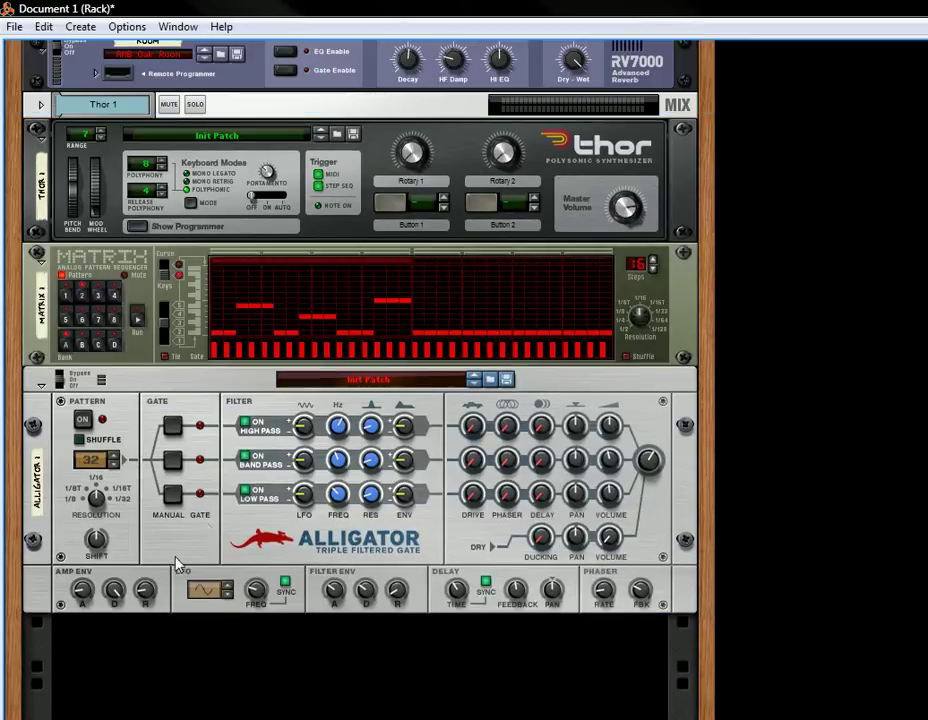
Step: Delete the whole Thor 1 device group, including Matrix 1 and Alligator 1
scroll(172, 404, "up", 2)
left_click(121, 291)
left_click(147, 363, "shift")
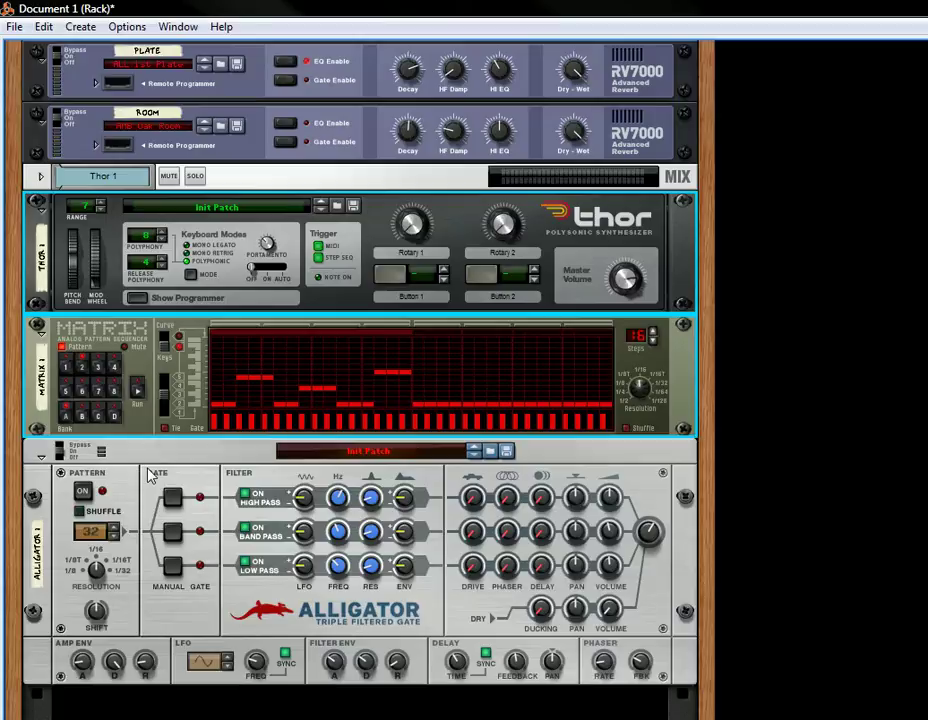
right_click(152, 414)
left_click(240, 124)
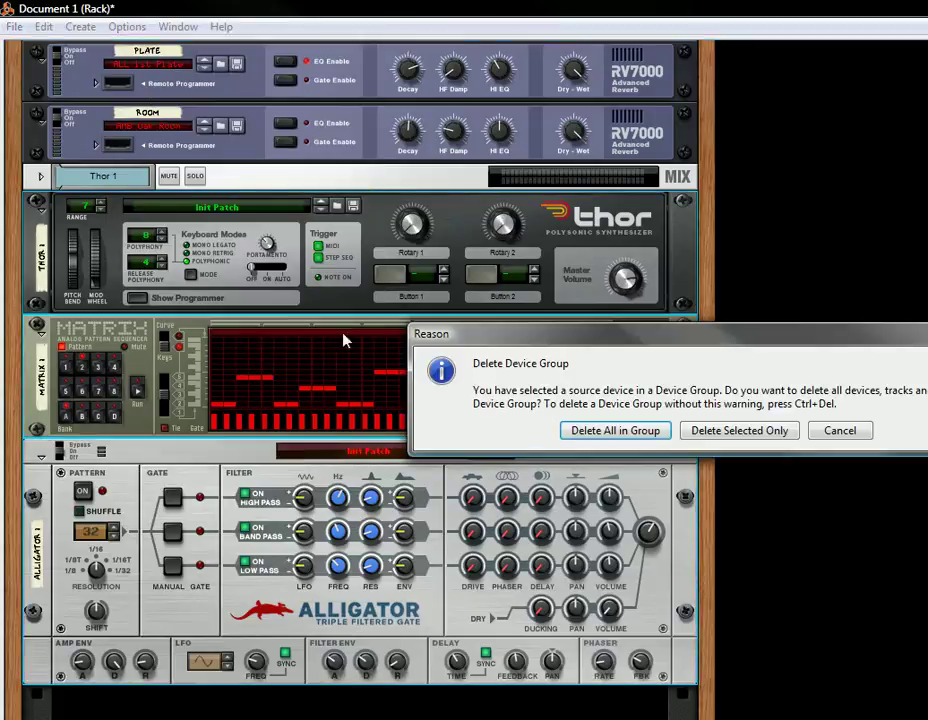
key("Escape")
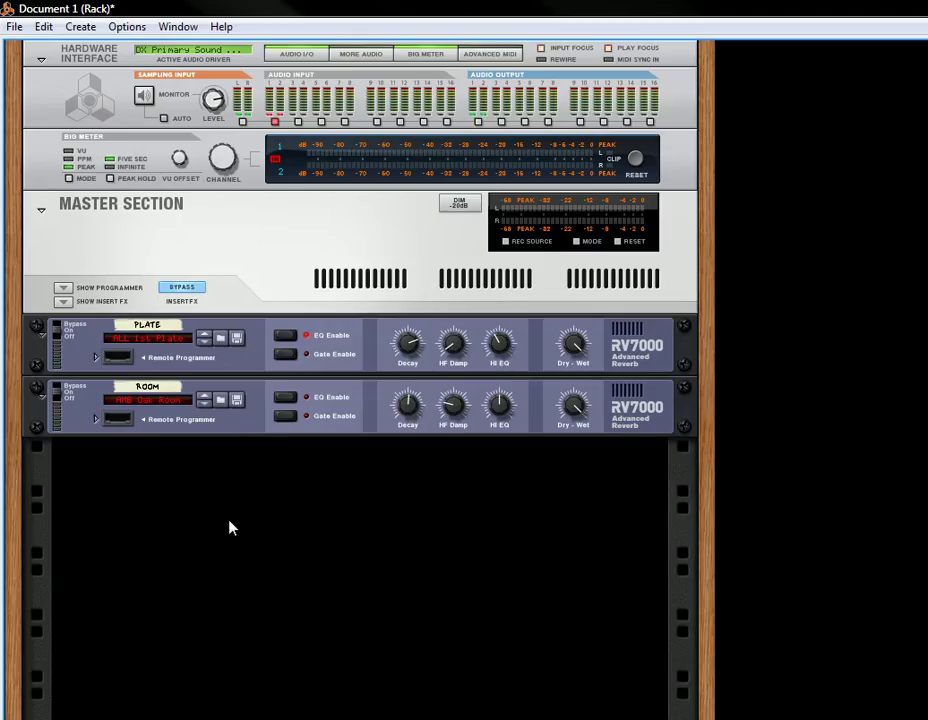
Step: Create a Combinator in the empty rack space below the reverbs
right_click(214, 503)
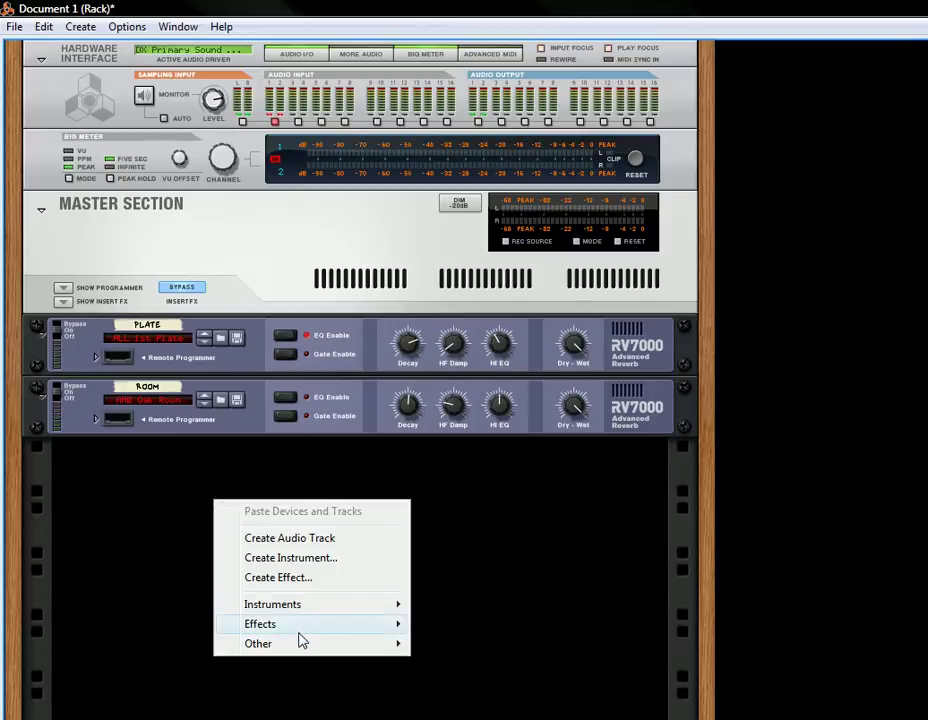
mouse_move(300, 644)
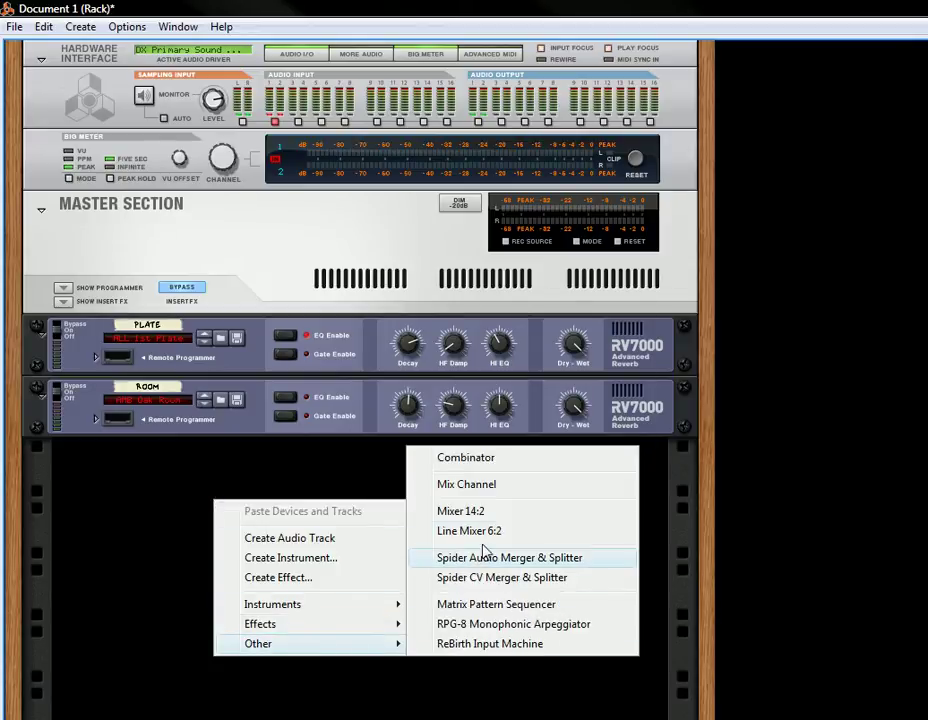
left_click(492, 460)
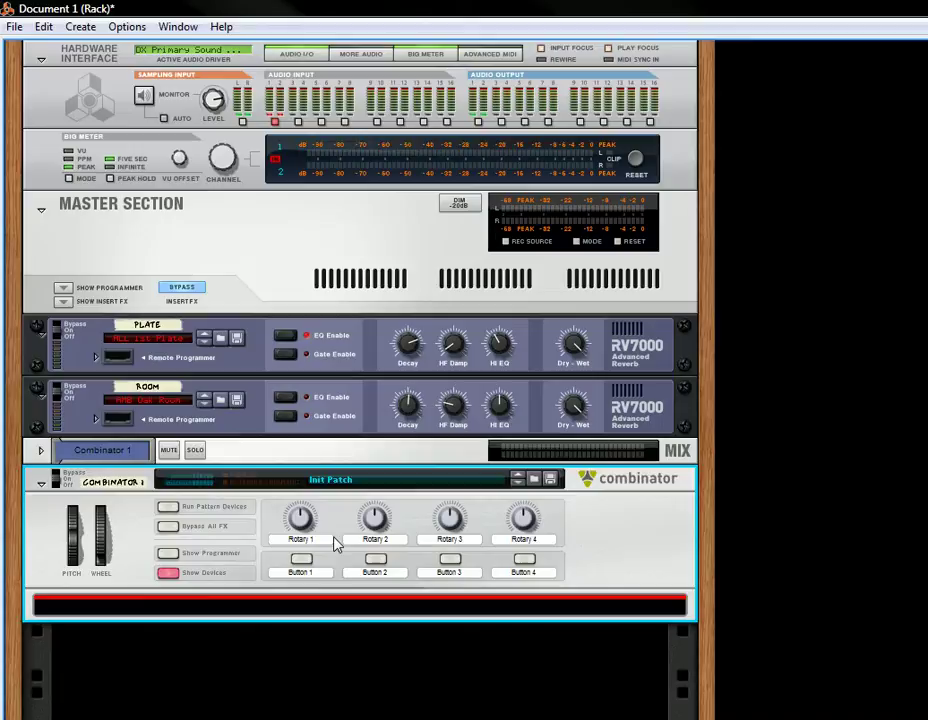
Step: Blank out the labels of all four rotaries and all four buttons on the Combinator
double_click(322, 540)
key("BackSpace")
double_click(395, 549)
key("BackSpace")
double_click(451, 541)
key("BackSpace")
double_click(524, 541)
key("BackSpace")
double_click(302, 572)
key("BackSpace")
double_click(395, 572)
key("BackSpace")
double_click(451, 572)
key("BackSpace")
double_click(524, 572)
left_click(620, 545)
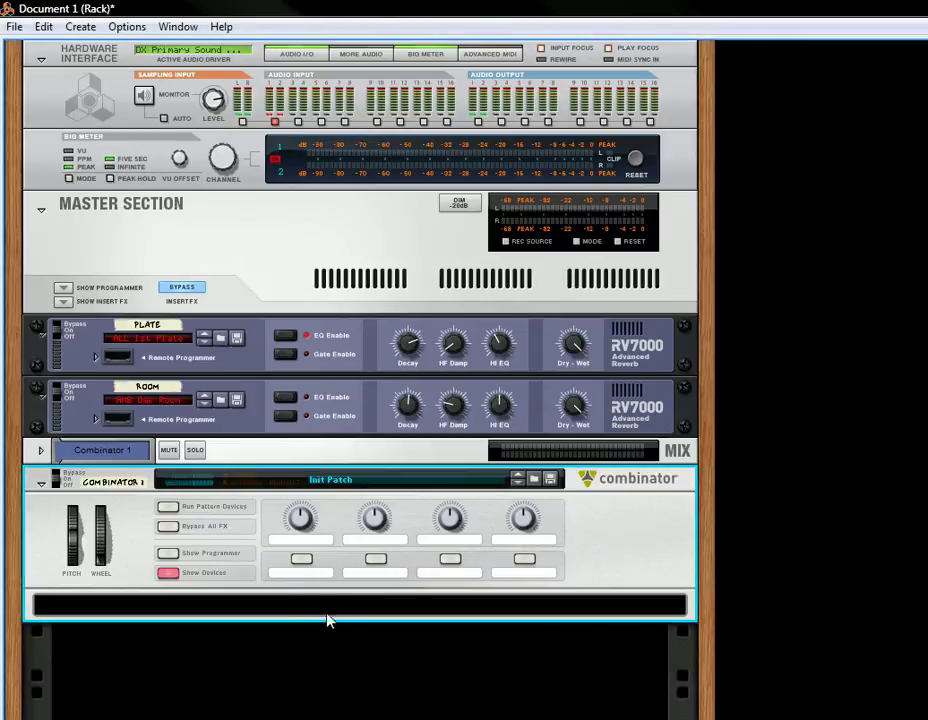
Step: Add a Kong Drum Designer and an Alligator Filter Gate inside the Combinator
right_click(327, 614)
mouse_move(418, 270)
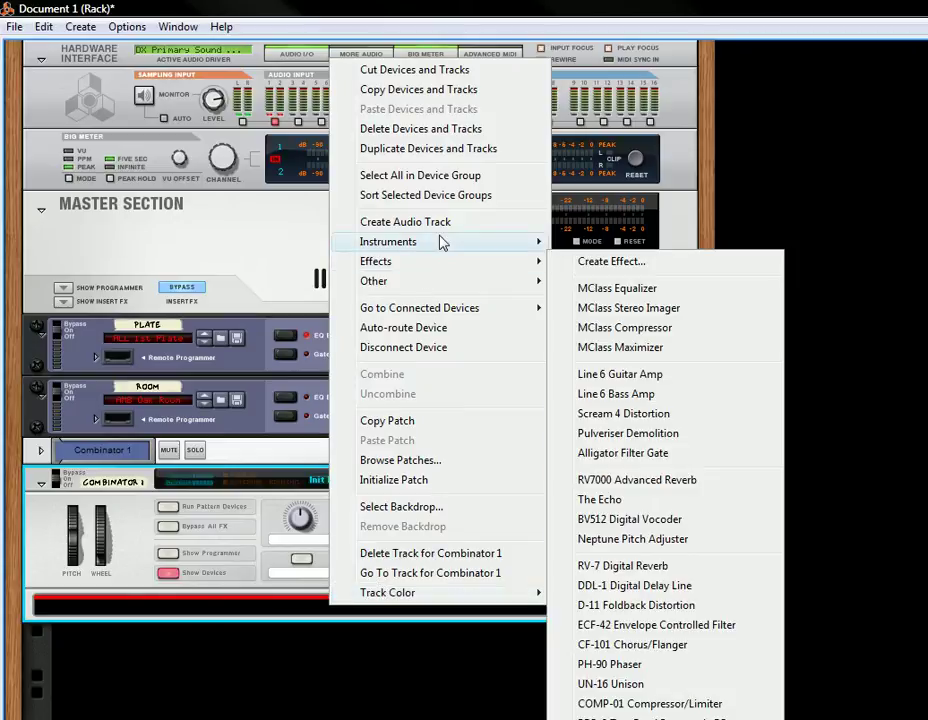
mouse_move(445, 244)
left_click(628, 445)
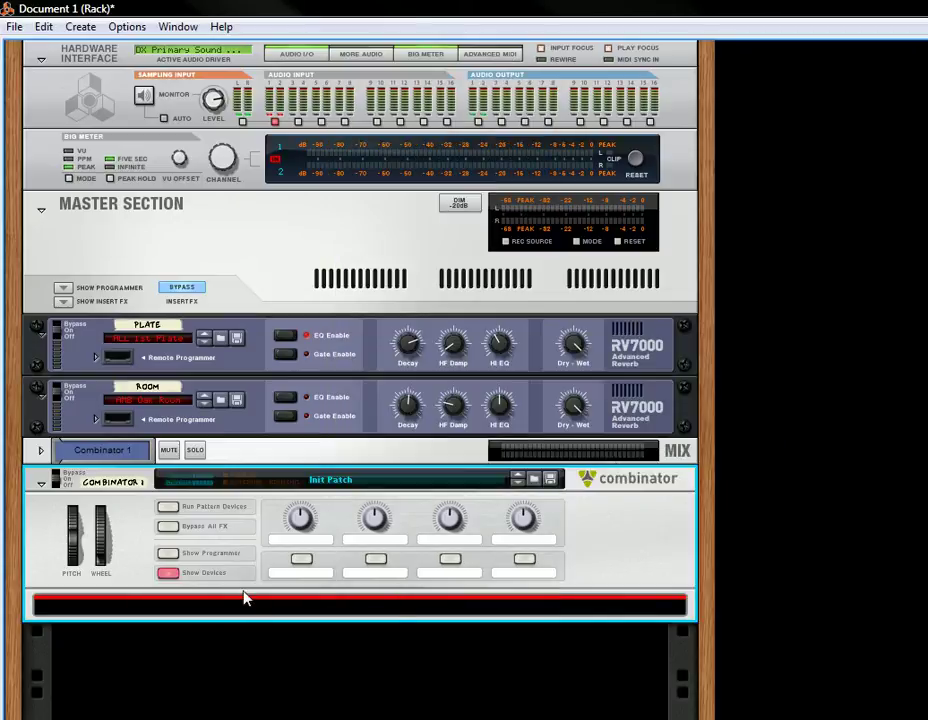
right_click(245, 596)
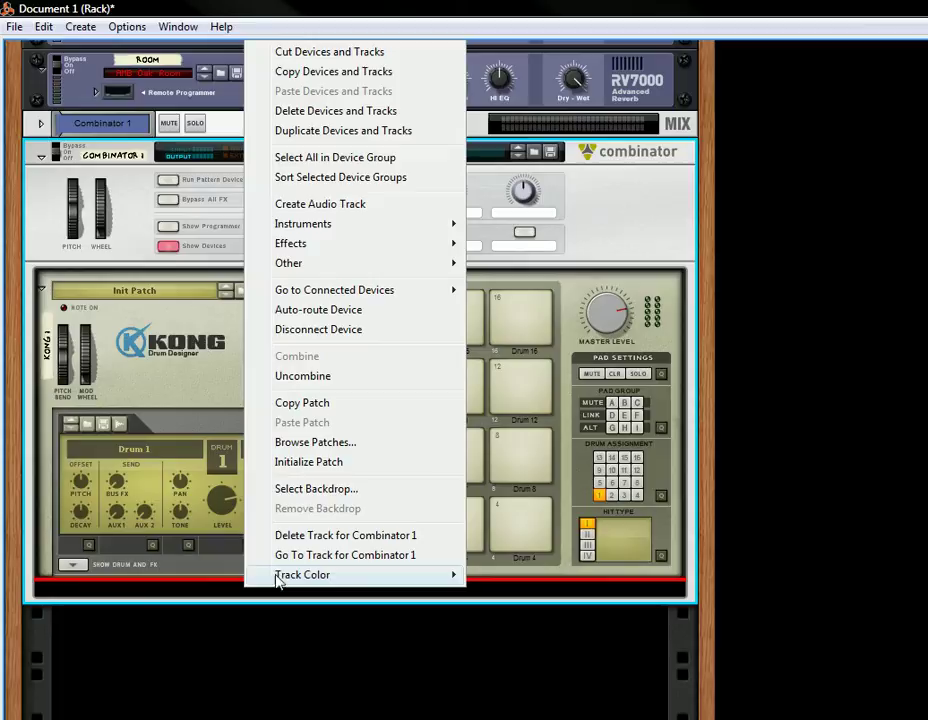
mouse_move(317, 245)
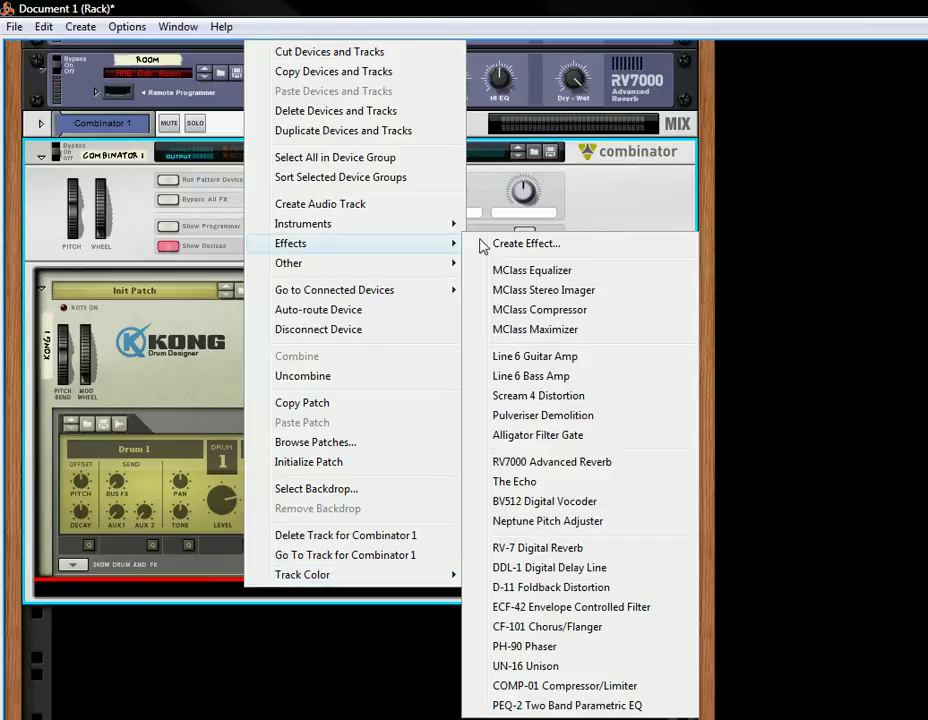
left_click(553, 437)
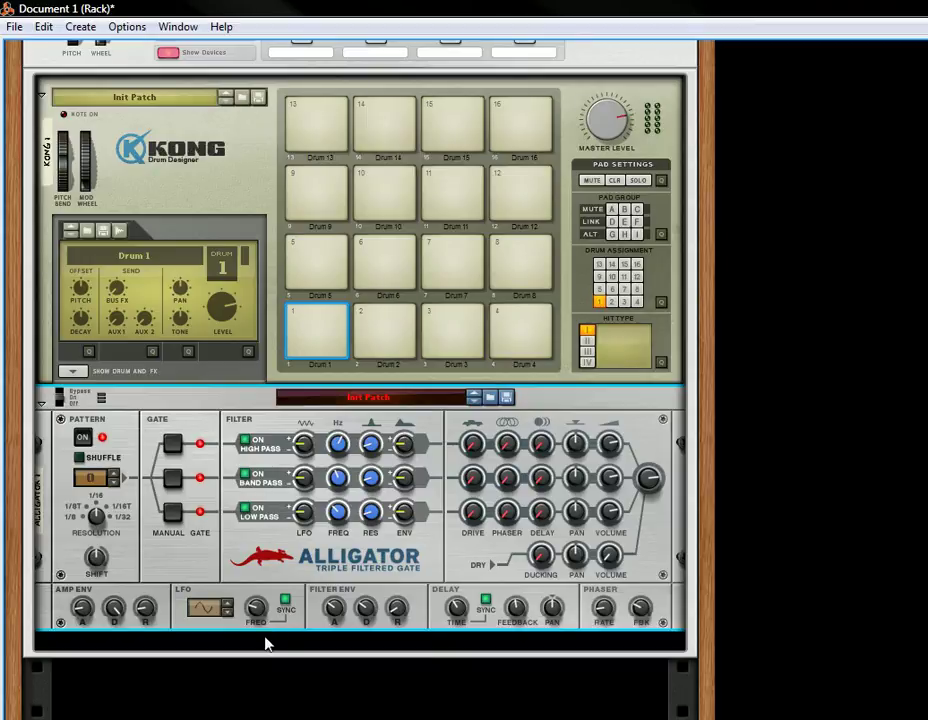
Step: Load the Pop Kit 1 patch into Kong from the Kong Patches folder of the Reason Factory Sound Bank
scroll(205, 398, "up", 3)
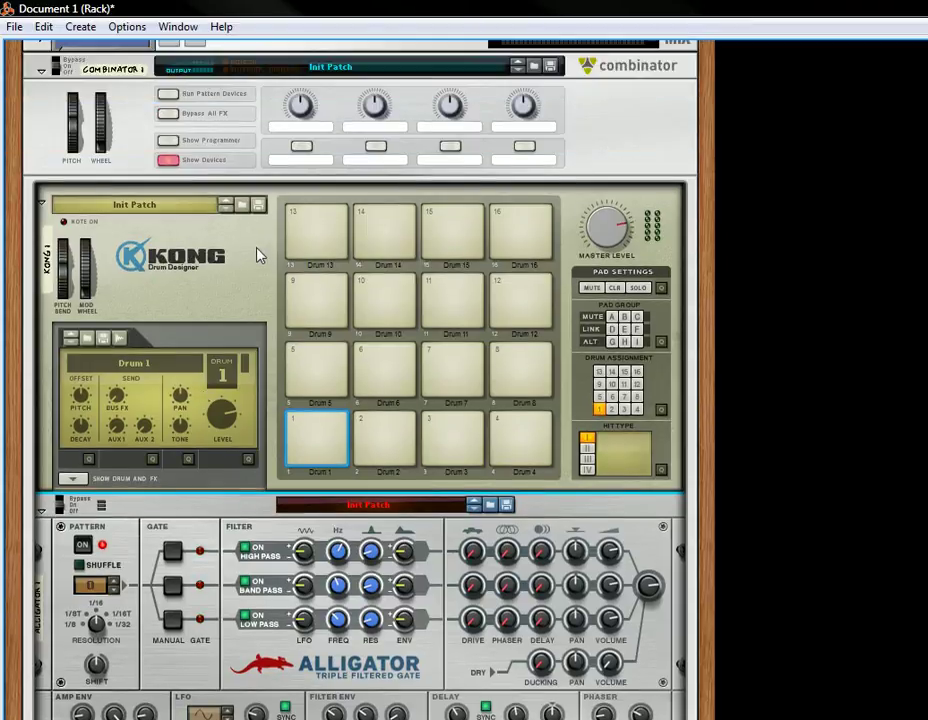
right_click(195, 209)
left_click(255, 215)
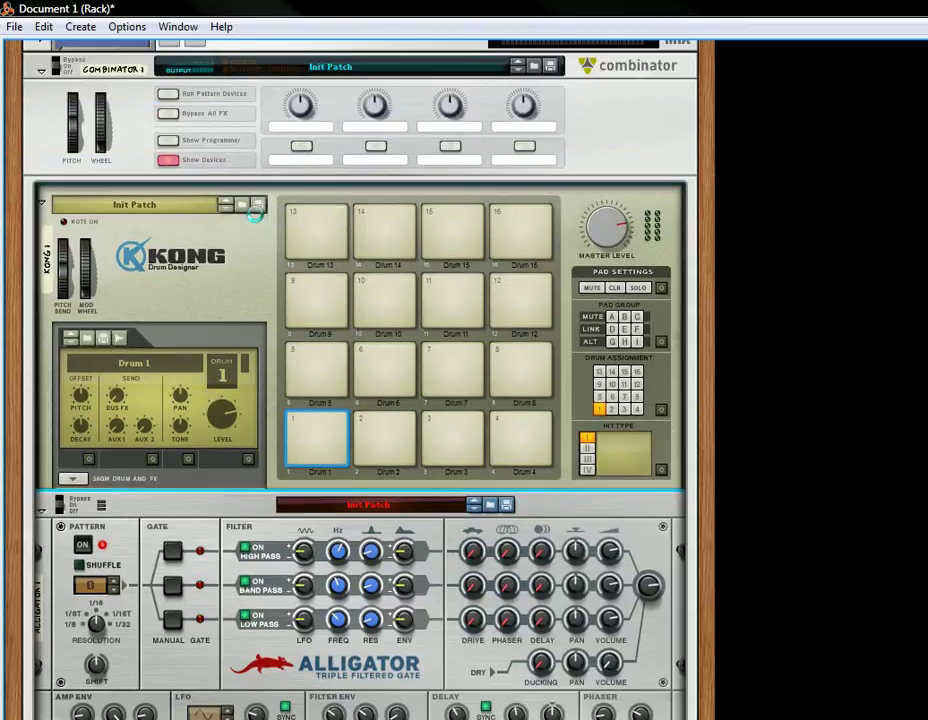
left_click(388, 257)
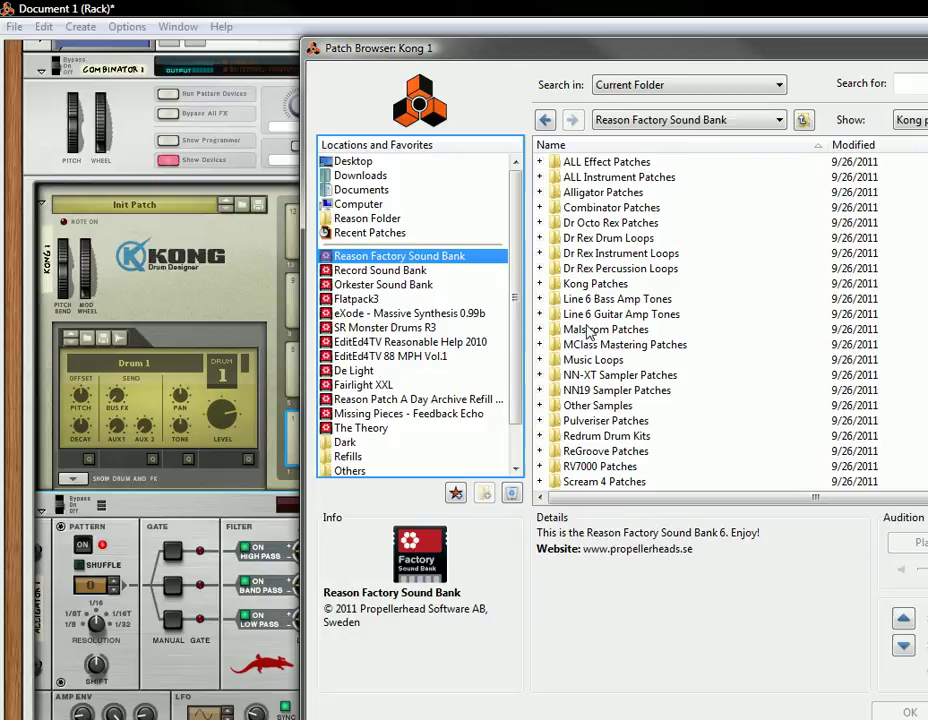
left_click(598, 285)
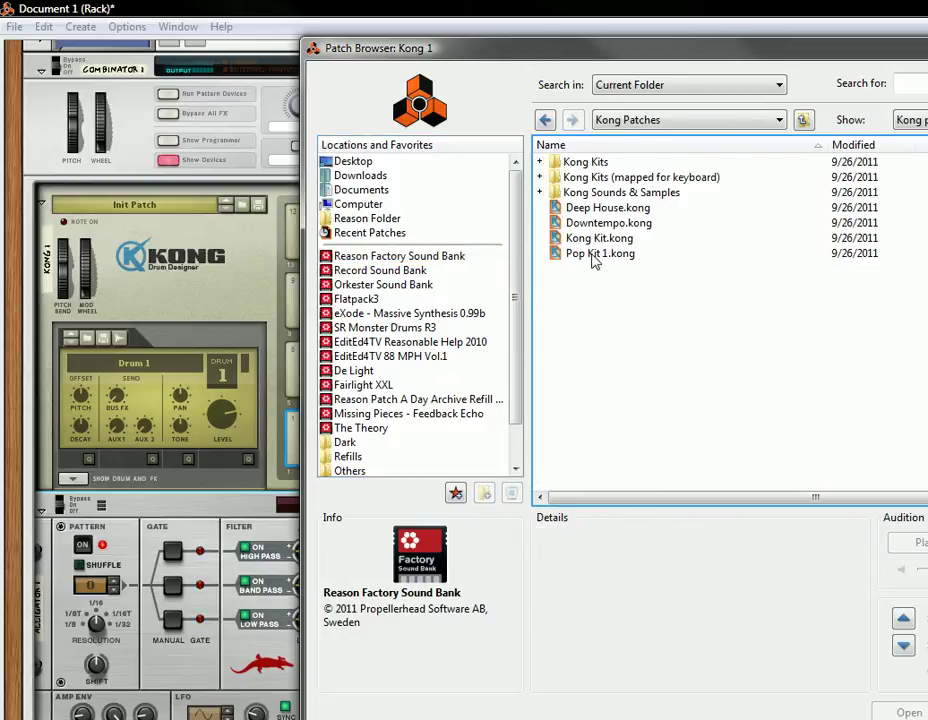
left_click(593, 253)
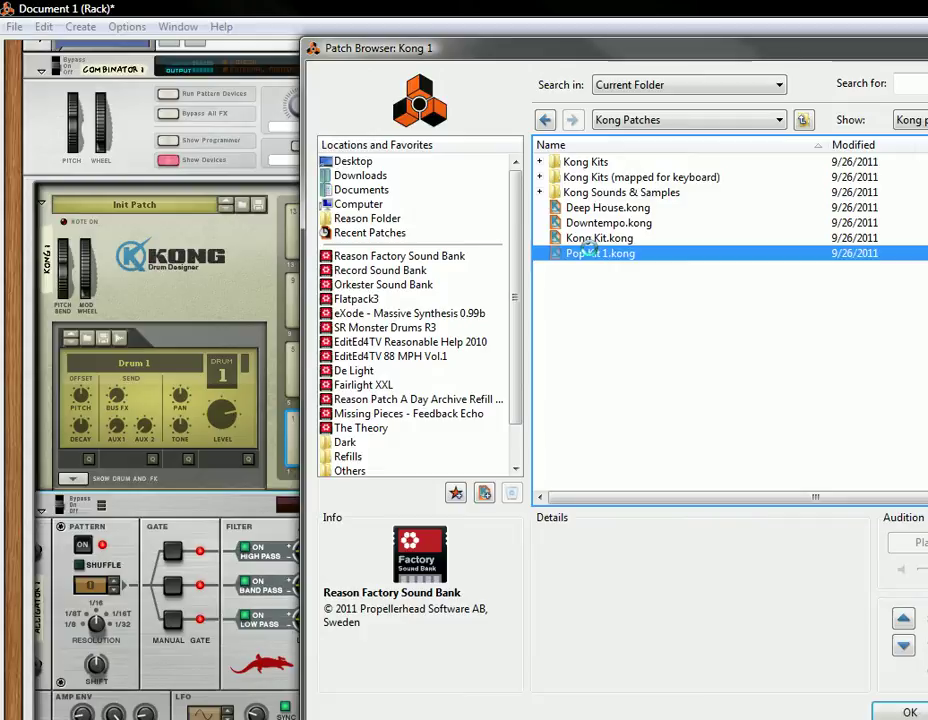
key("Return")
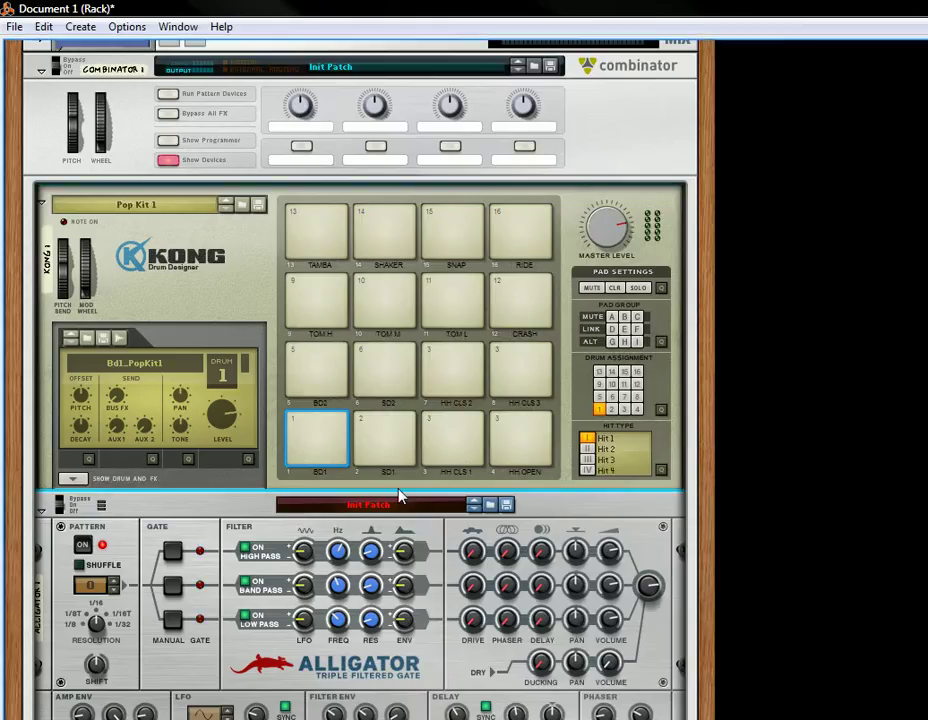
Step: Audition the bass drum, snare and hi-hat sounds on Kong pads 1 to 8
left_click(322, 450)
left_click(412, 440)
left_click(462, 444)
left_click(510, 445)
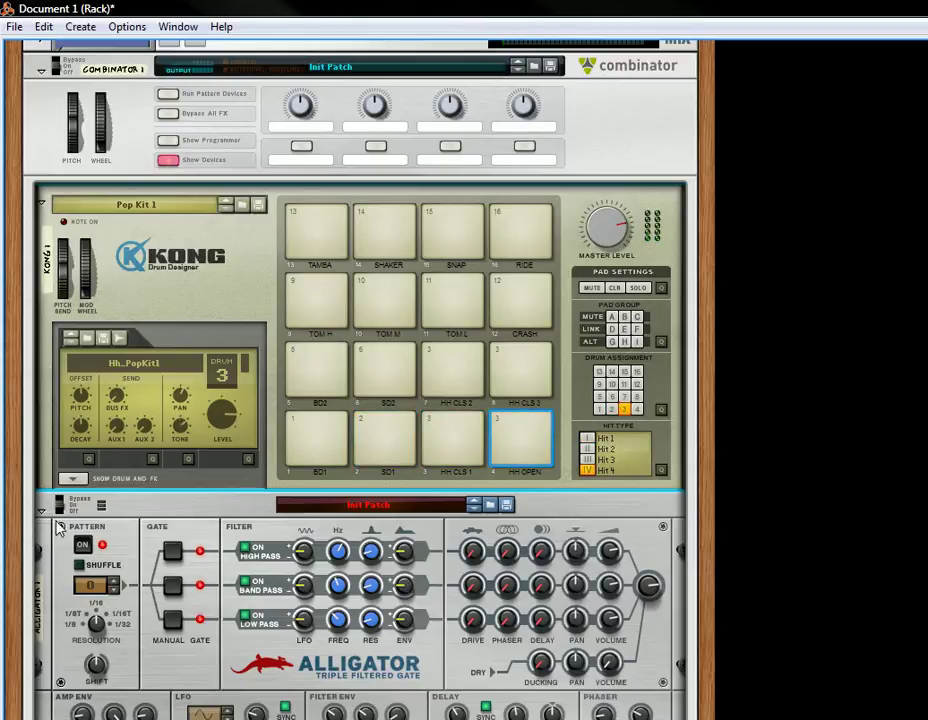
left_click(312, 385)
left_click(403, 385)
left_click(470, 390)
left_click(520, 377)
left_click(500, 445)
left_click(440, 448)
left_click(375, 450)
left_click(315, 455)
Step: Switch off the Alligator's pattern and cable its Gate 1 CV output to the Gate In of Kong drum 1
scroll(186, 528, "down", 5)
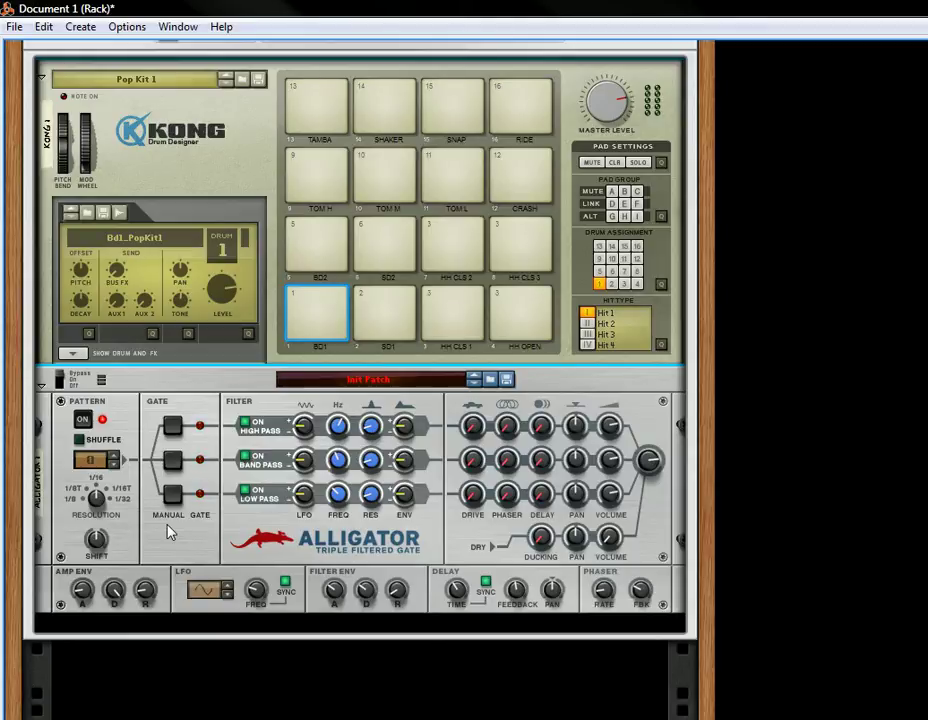
left_click(86, 421)
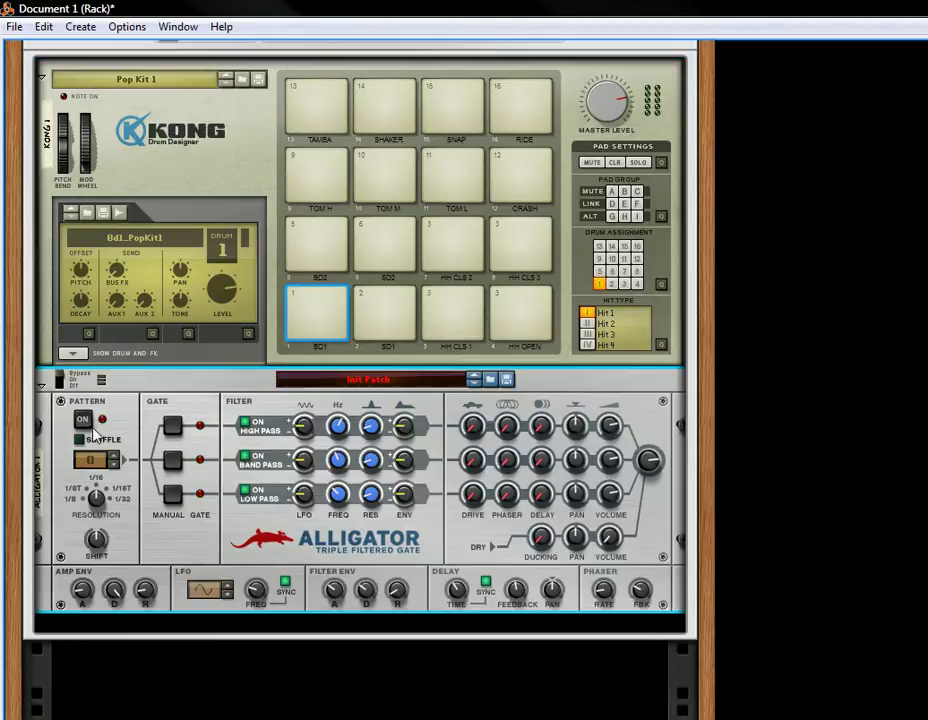
key("Tab")
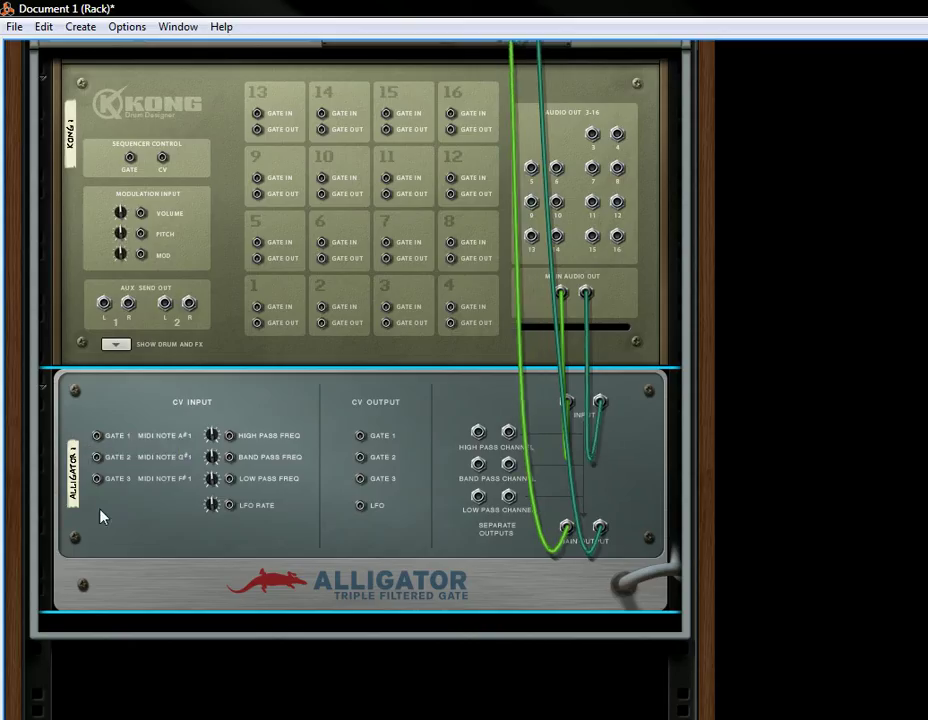
scroll(267, 463, "up", 3)
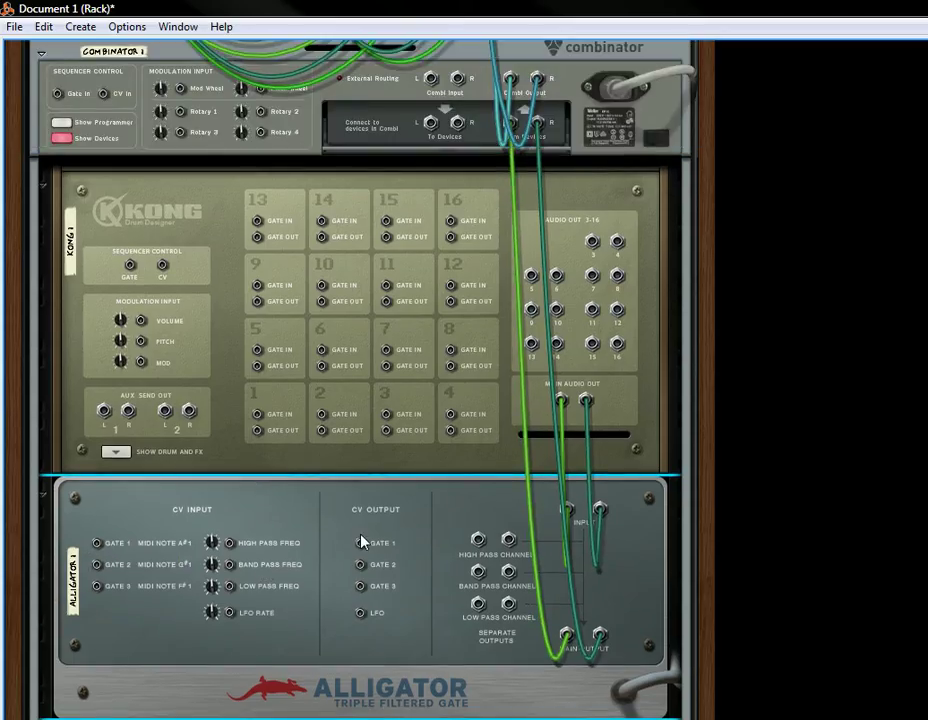
left_click_drag(360, 549, 257, 414)
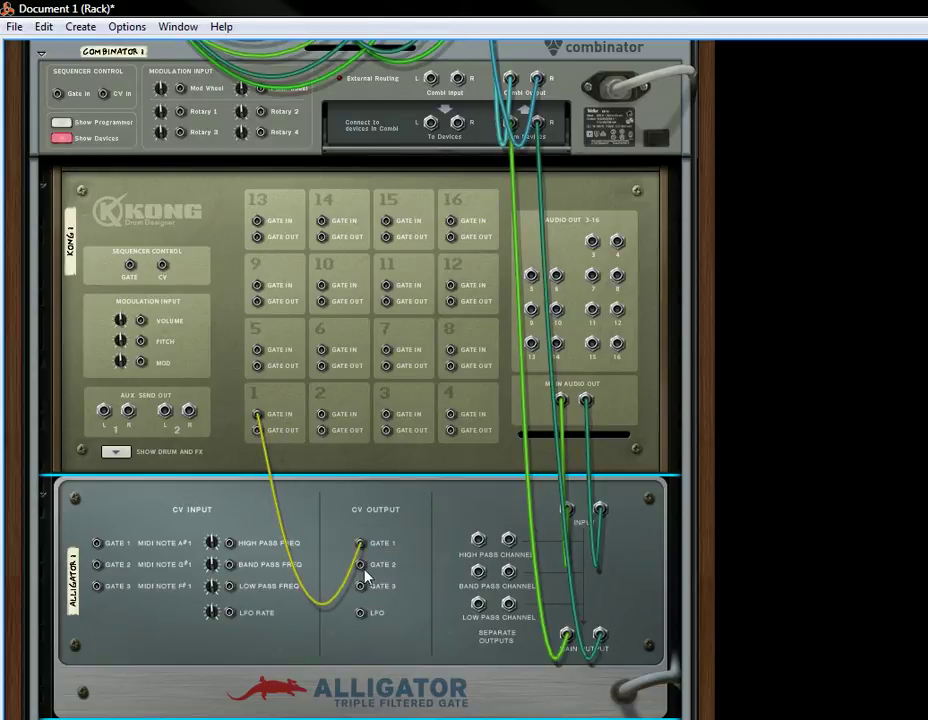
Step: Cable the Alligator's Gate 2 and Gate 3 CV outputs to the Gate In of Kong drums 2 and 3
left_click_drag(360, 564, 321, 414)
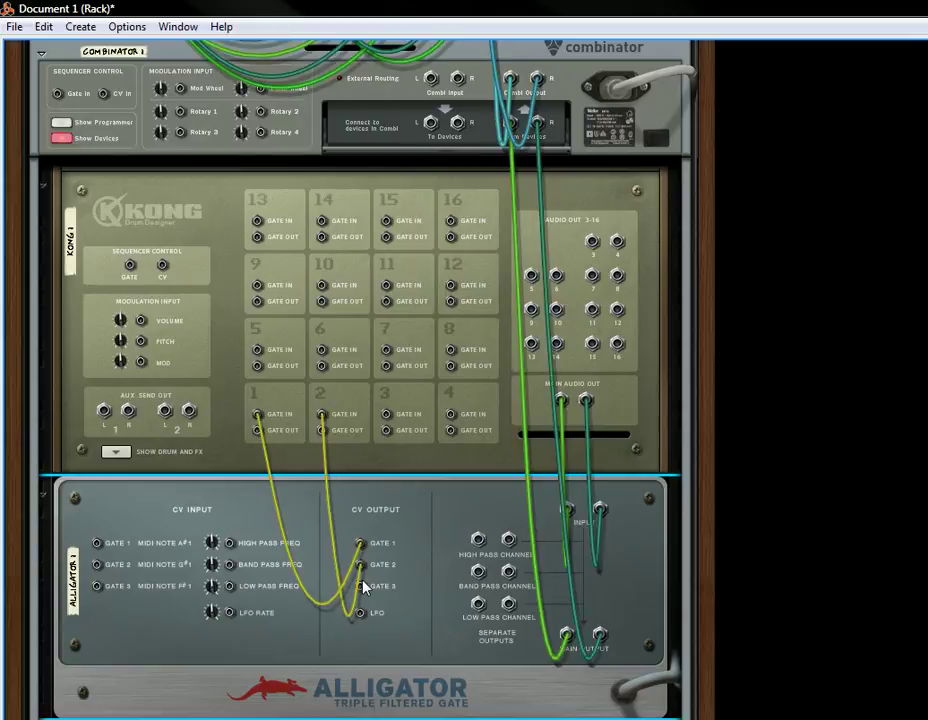
left_click_drag(360, 587, 386, 414)
key("Tab")
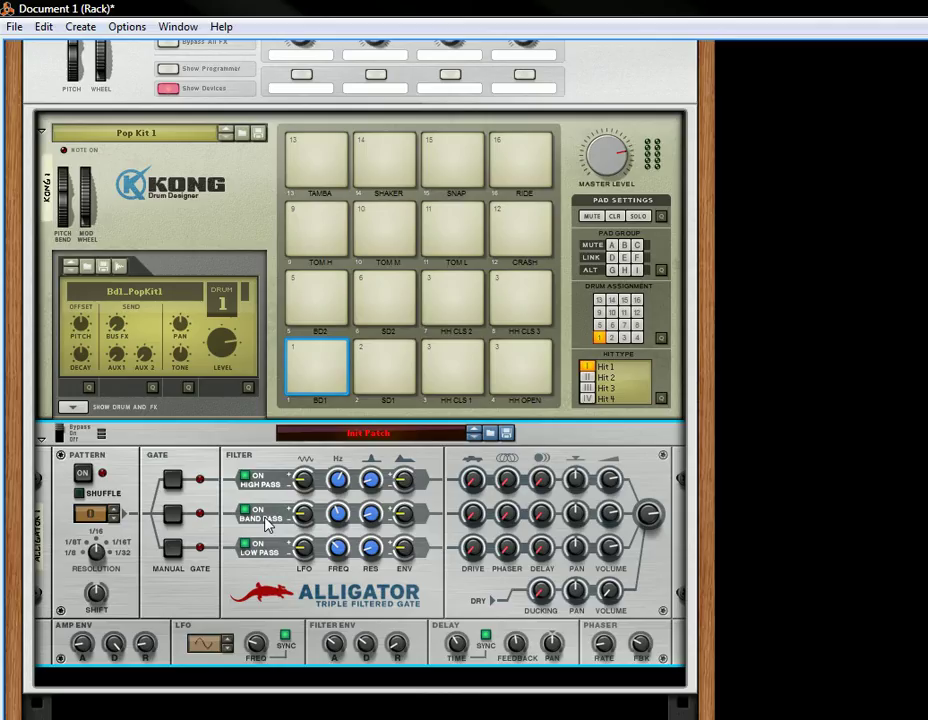
Step: Switch on the Alligator's pattern, select pattern 2 and adjust its resolution
left_click(82, 473)
left_click_drag(91, 548, 92, 556)
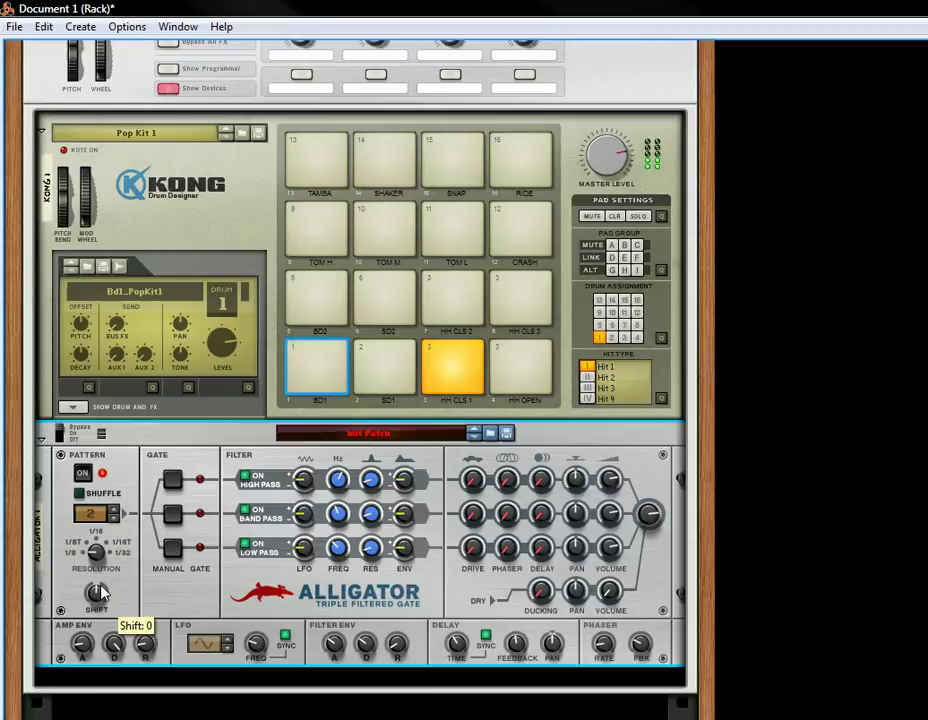
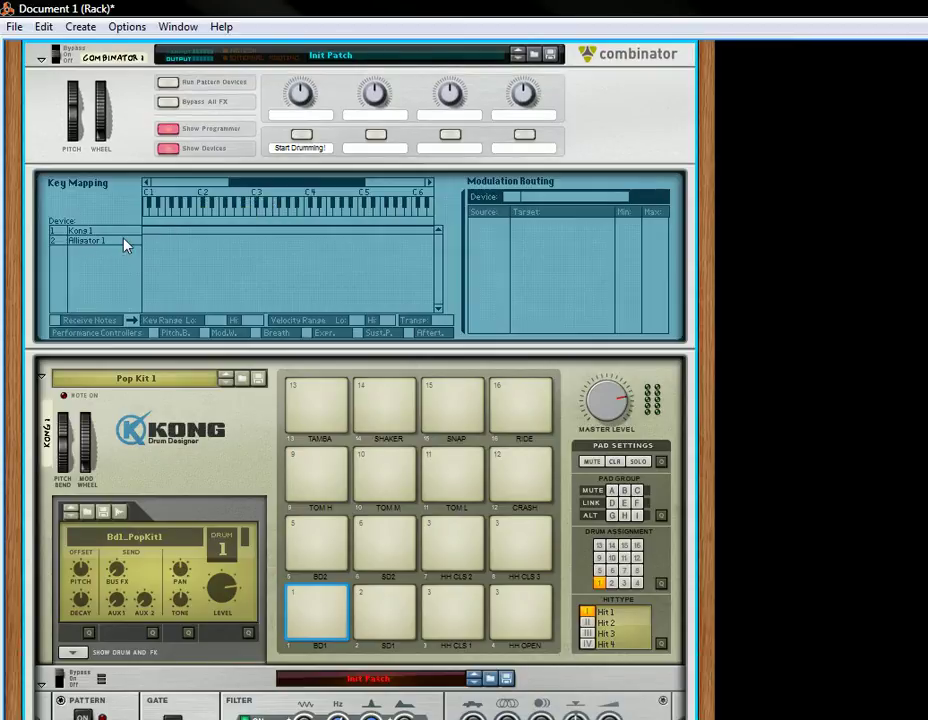
Step: In the Combinator's modulation routing, assign Button 1 to the Alligator's Pattern Enable
left_click(125, 243)
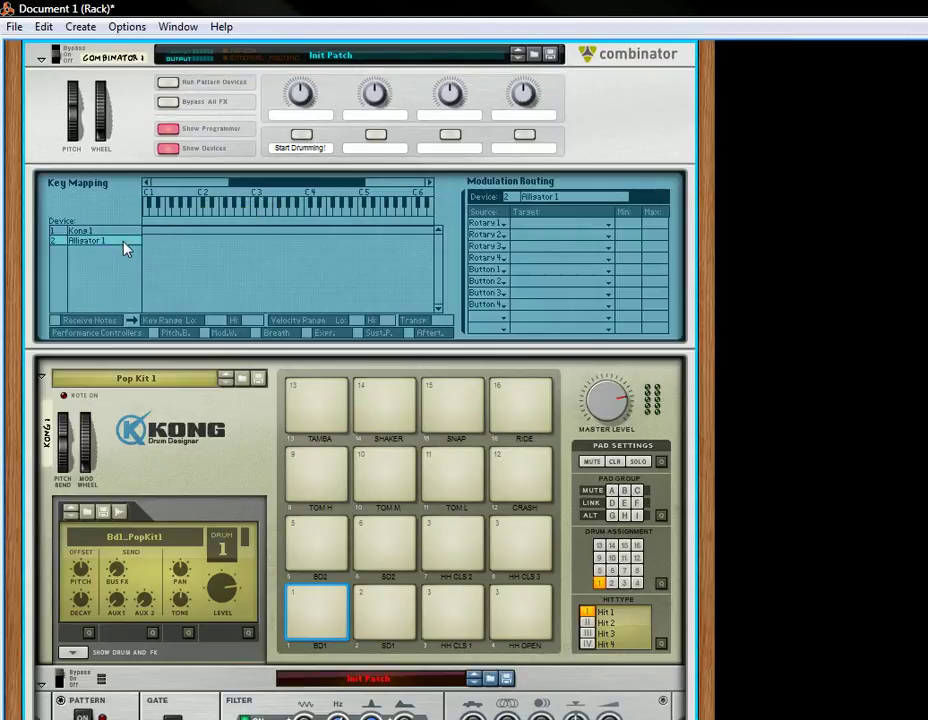
left_click(521, 277)
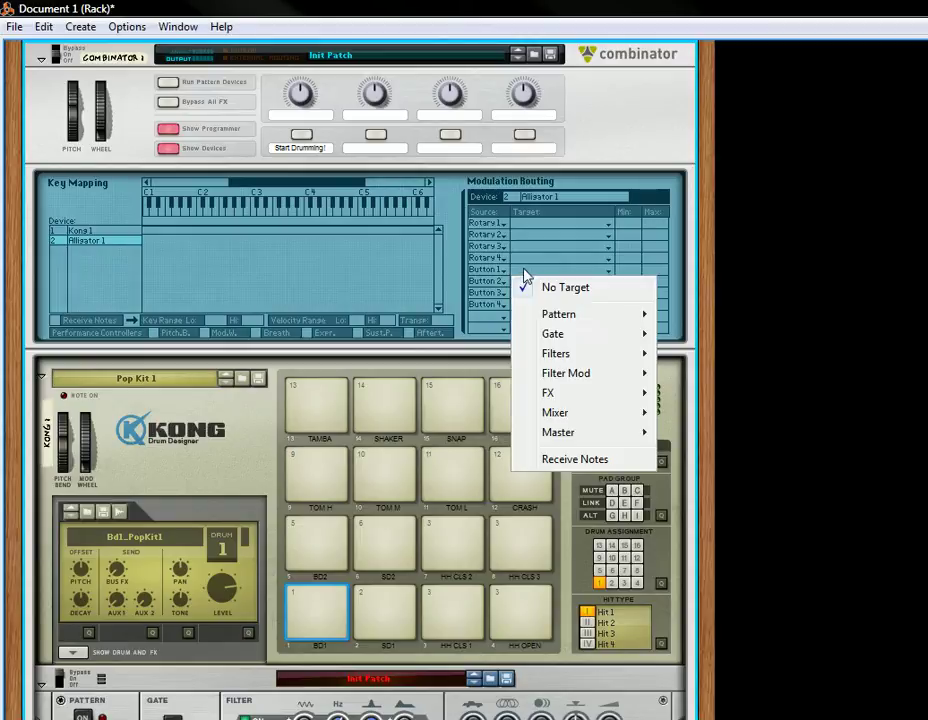
mouse_move(583, 318)
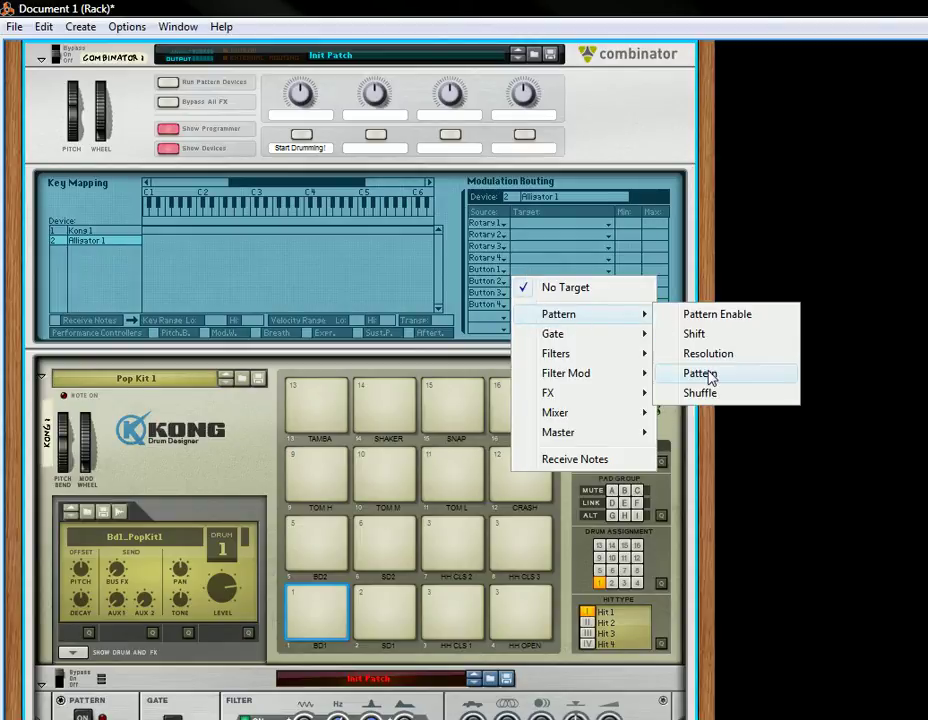
left_click(735, 314)
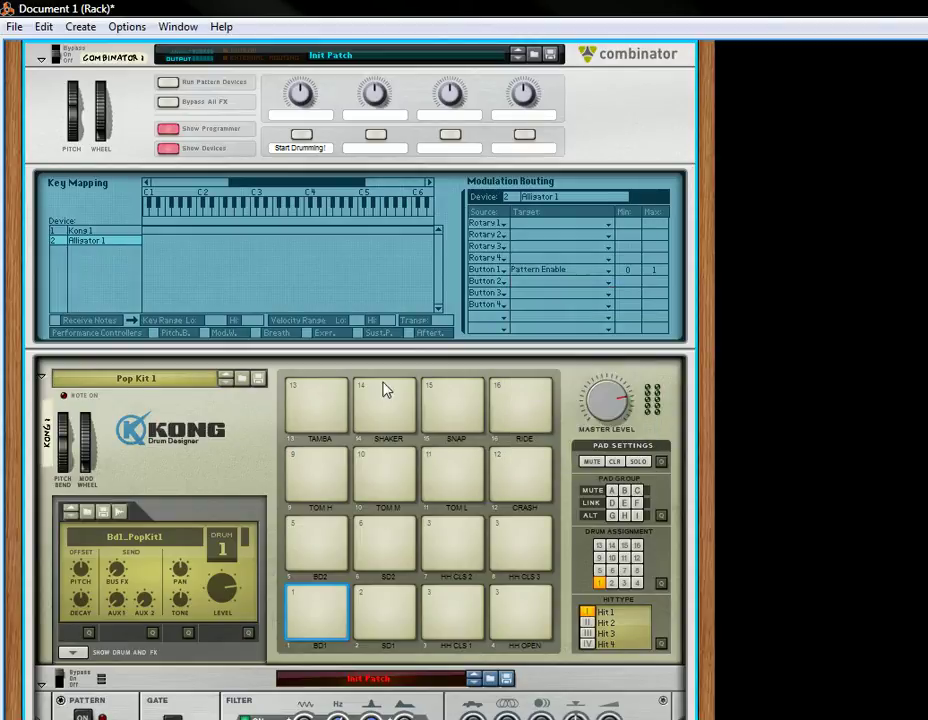
Step: Toggle the Combinator's Start Drumming! button on and off several times to test it, leaving it switched on
left_click(303, 135)
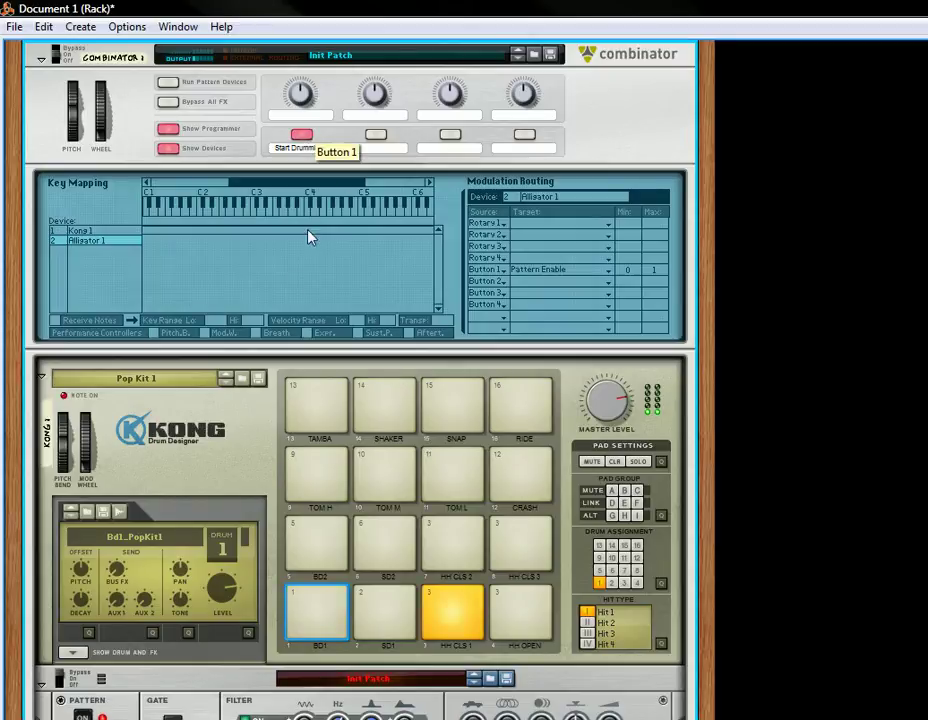
left_click(303, 135)
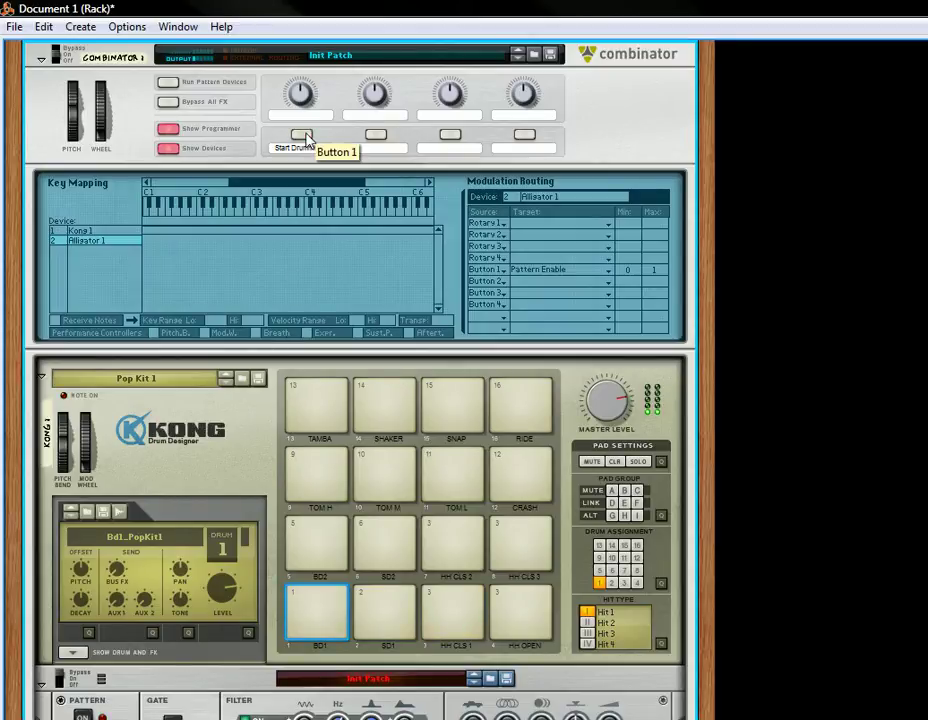
left_click(305, 137)
left_click(305, 137)
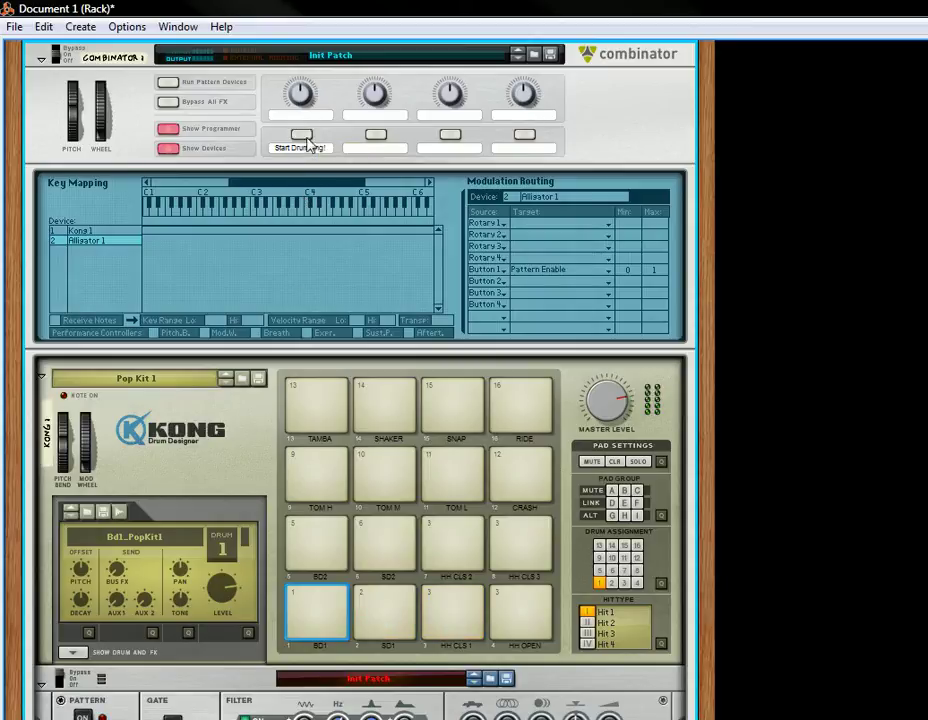
left_click(305, 137)
scroll(271, 383, "down", 2)
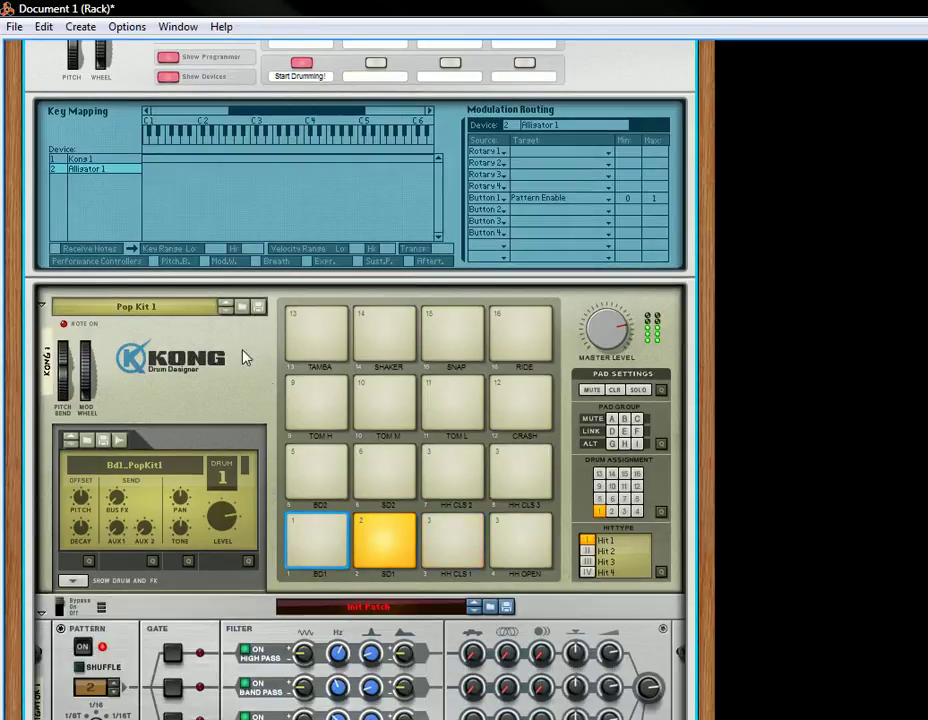
Step: Label the Combinator's Rotary 1 "Pattern" and assign it to the Alligator's Pattern selection
scroll(265, 381, "up", 2)
double_click(300, 114)
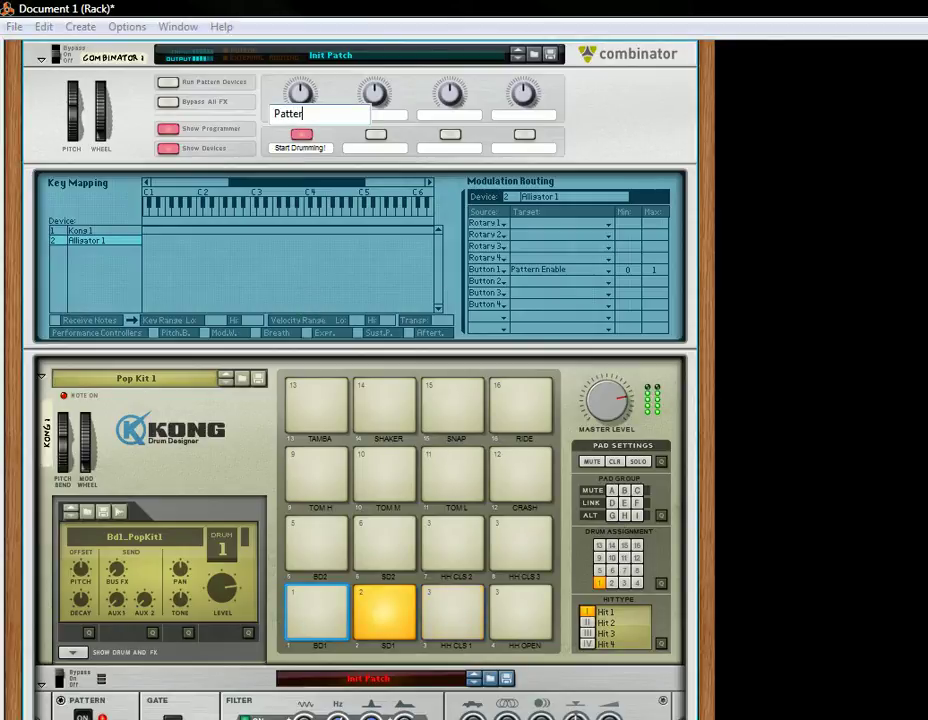
key("Return")
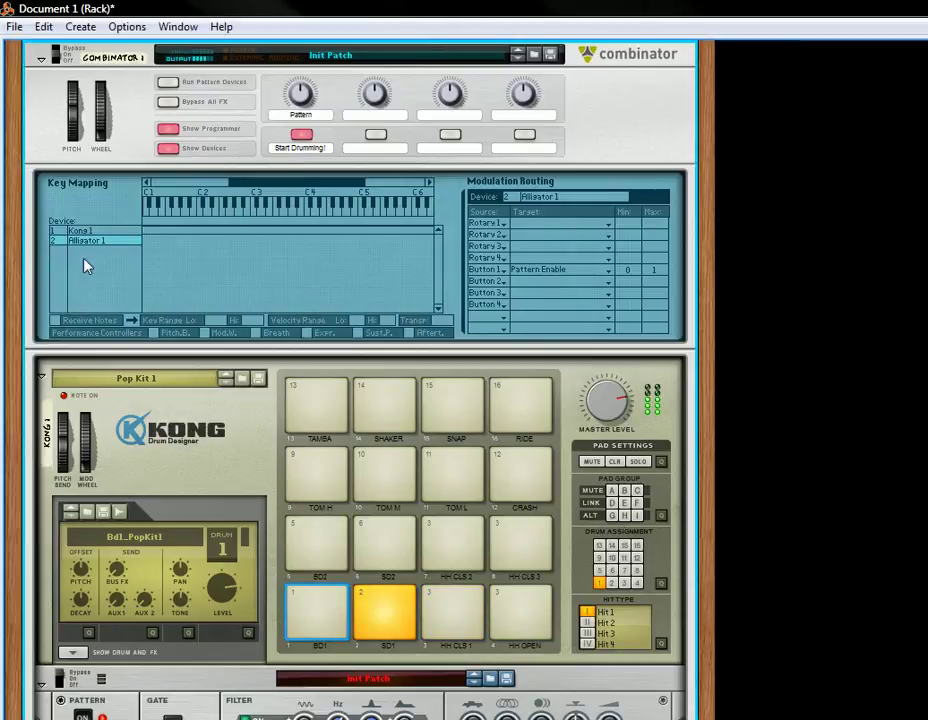
left_click(522, 230)
mouse_move(577, 270)
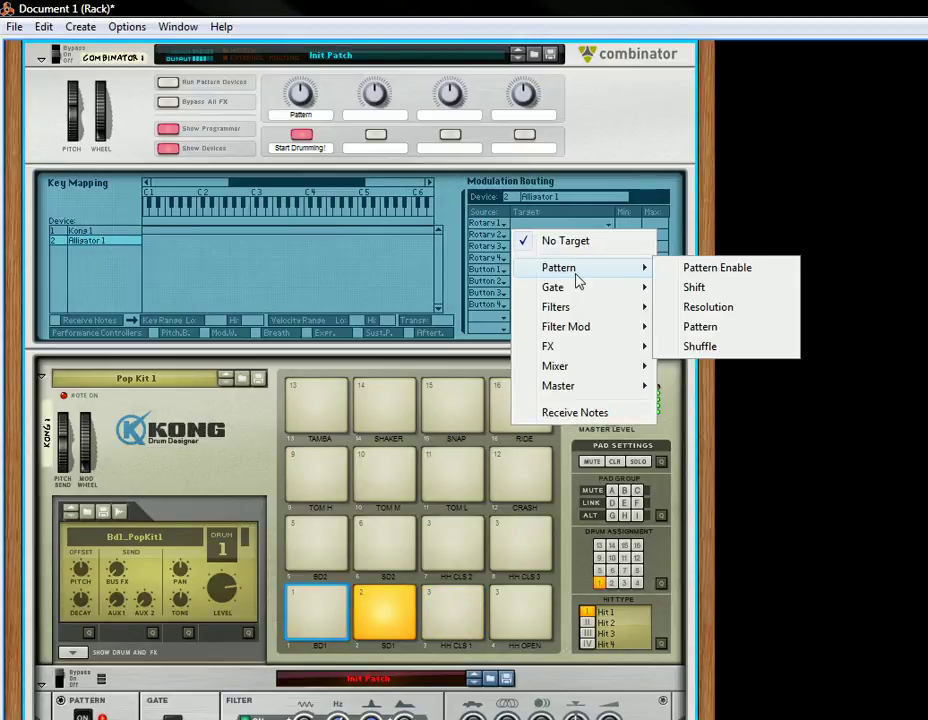
left_click(735, 326)
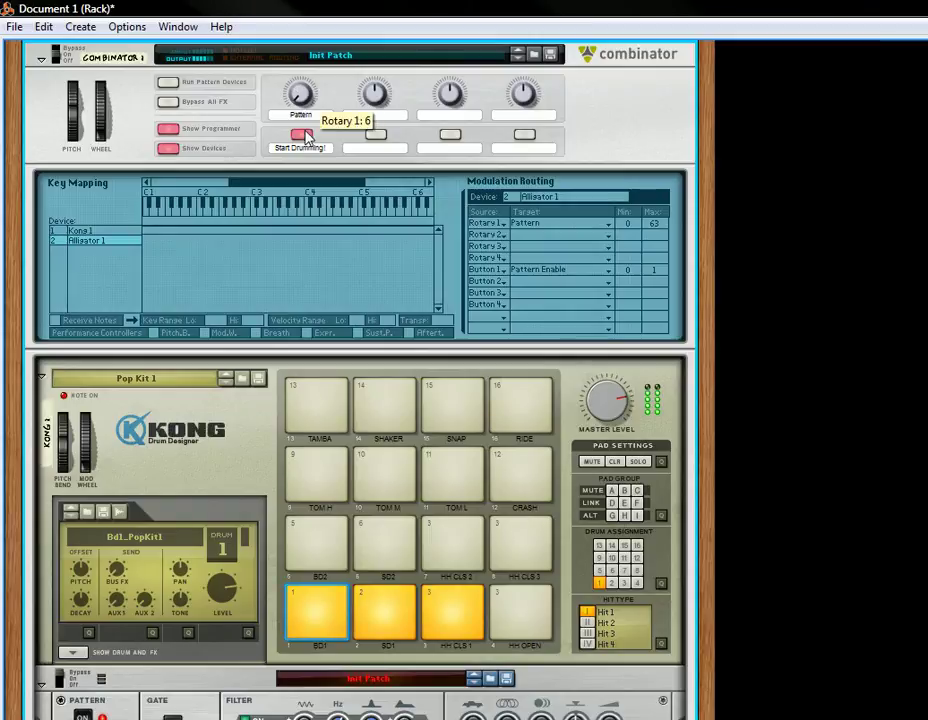
Step: Fold Kong and try different Alligator patterns with the Combinator's Pattern rotary, leaving it at 6 for pattern 2
scroll(311, 166, "down", 5)
scroll(305, 164, "up", 4)
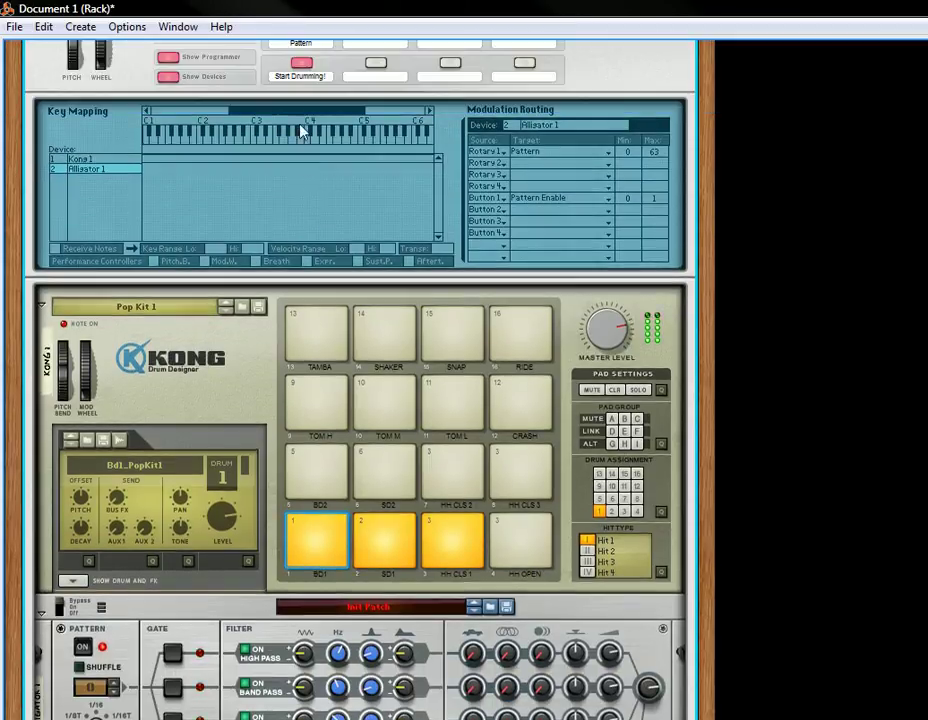
left_click_drag(310, 58, 307, 46)
left_click(45, 345)
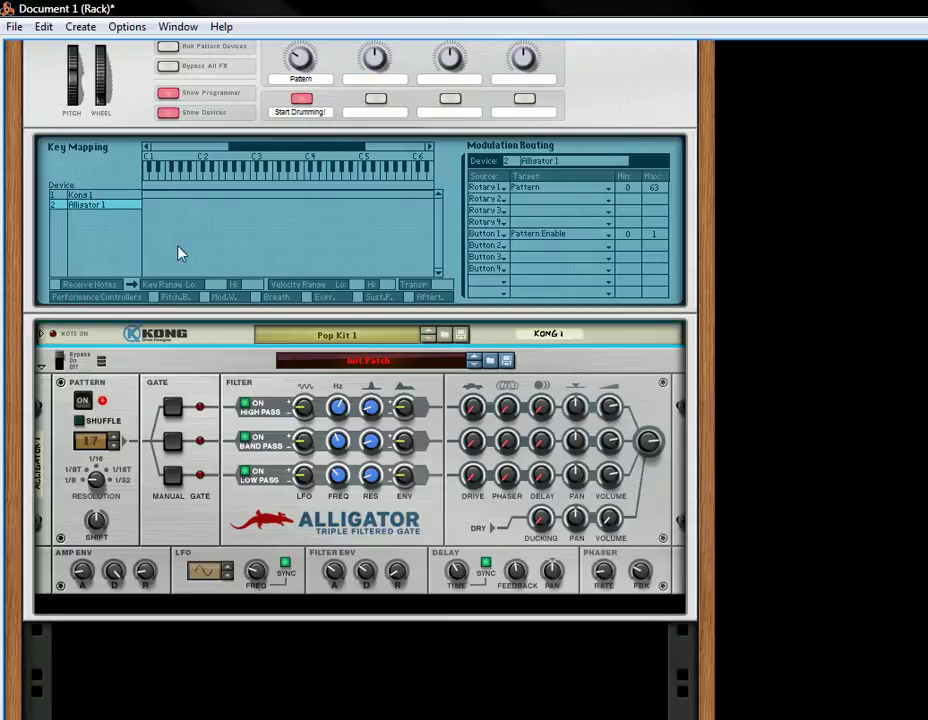
mouse_move(306, 65)
left_mouse_down()
mouse_move(310, 42)
mouse_move(316, 77)
left_mouse_up()
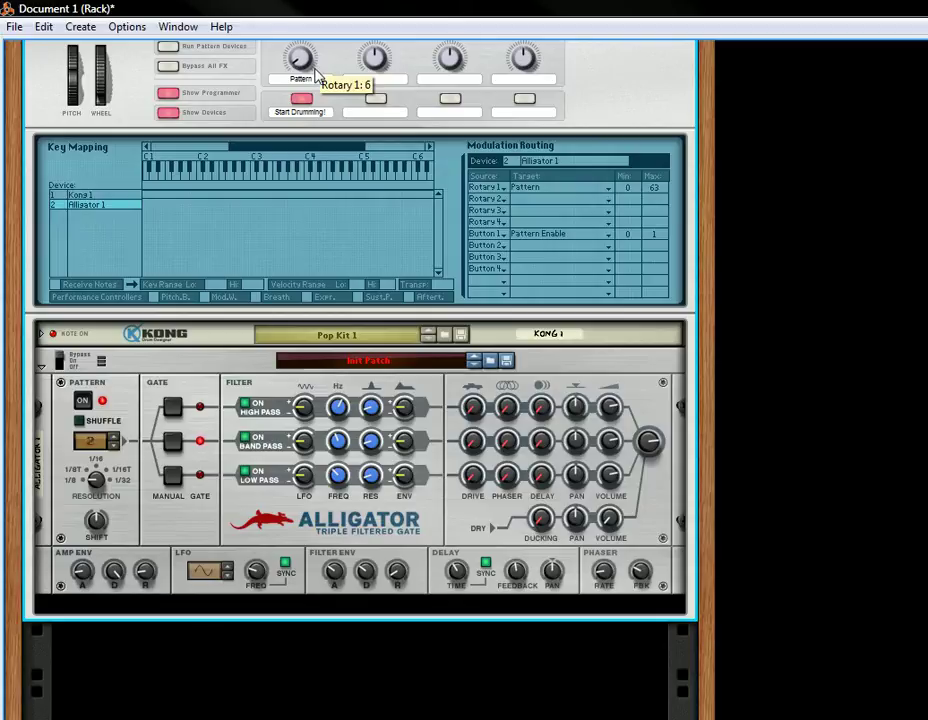
scroll(250, 248, "down", 1)
scroll(270, 200, "up", 4)
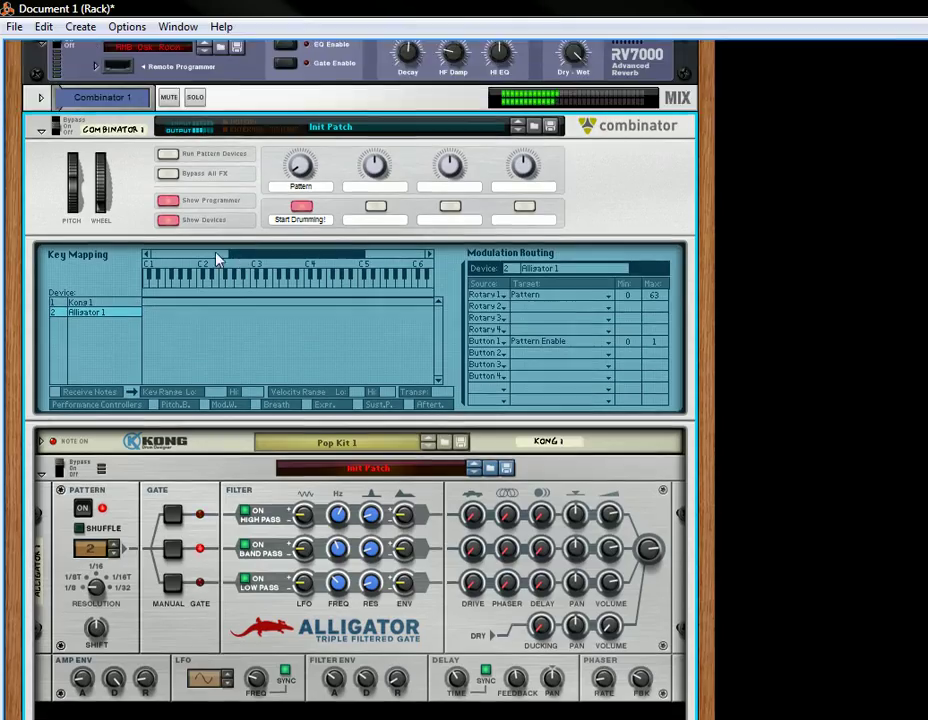
Step: Unfold Kong and add a Matrix Pattern Sequencer below the Alligator inside the Combinator
left_click(40, 443)
scroll(38, 441, "down", 2)
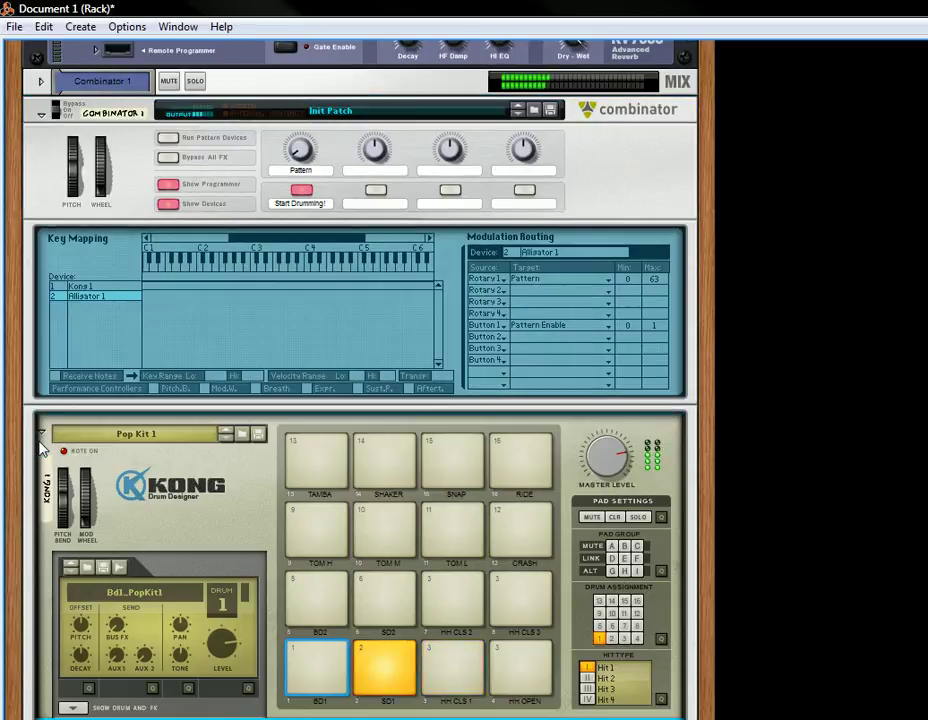
scroll(196, 366, "down", 6)
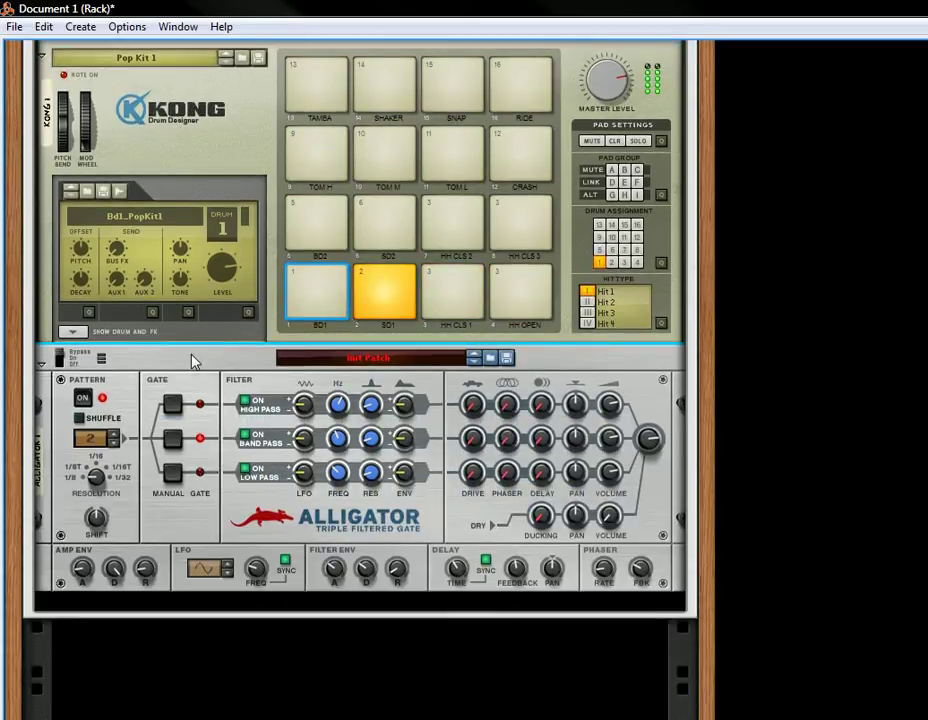
scroll(192, 362, "up", 2)
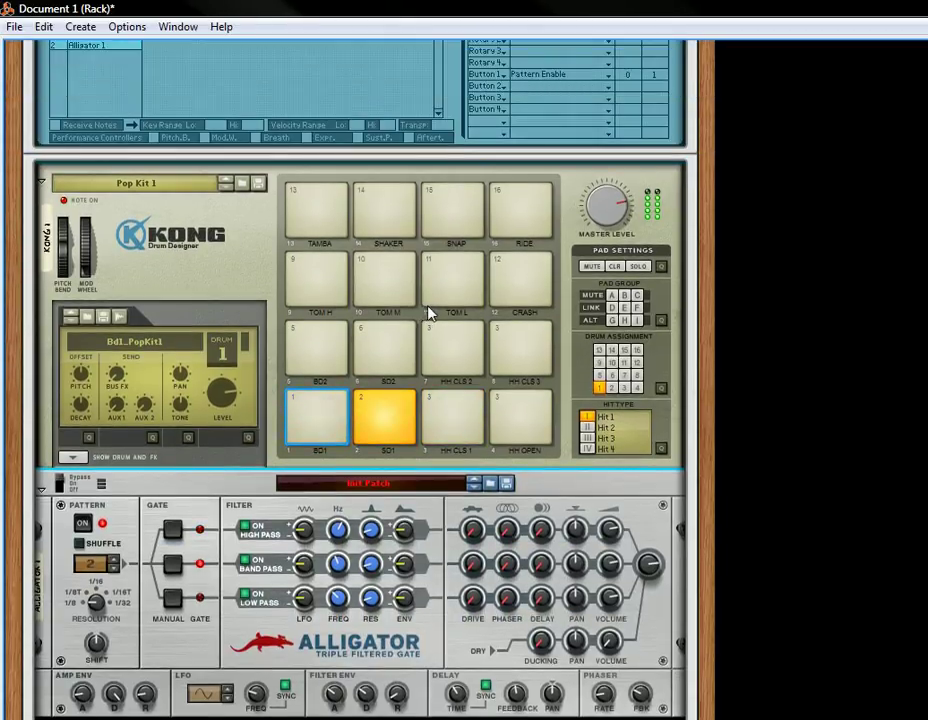
scroll(429, 311, "down", 5)
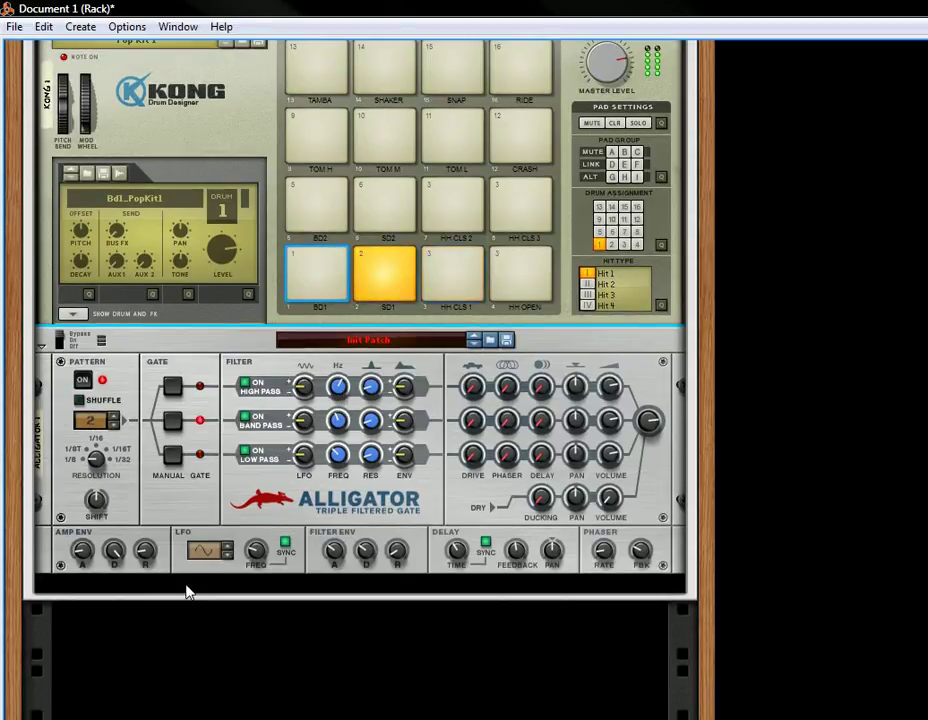
right_click(239, 599)
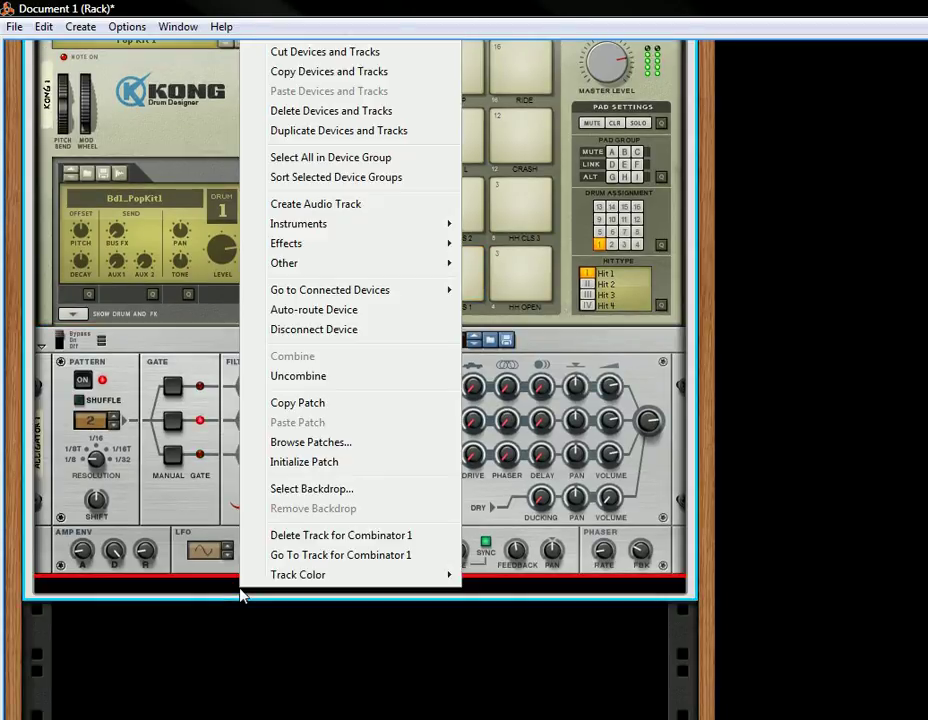
mouse_move(353, 247)
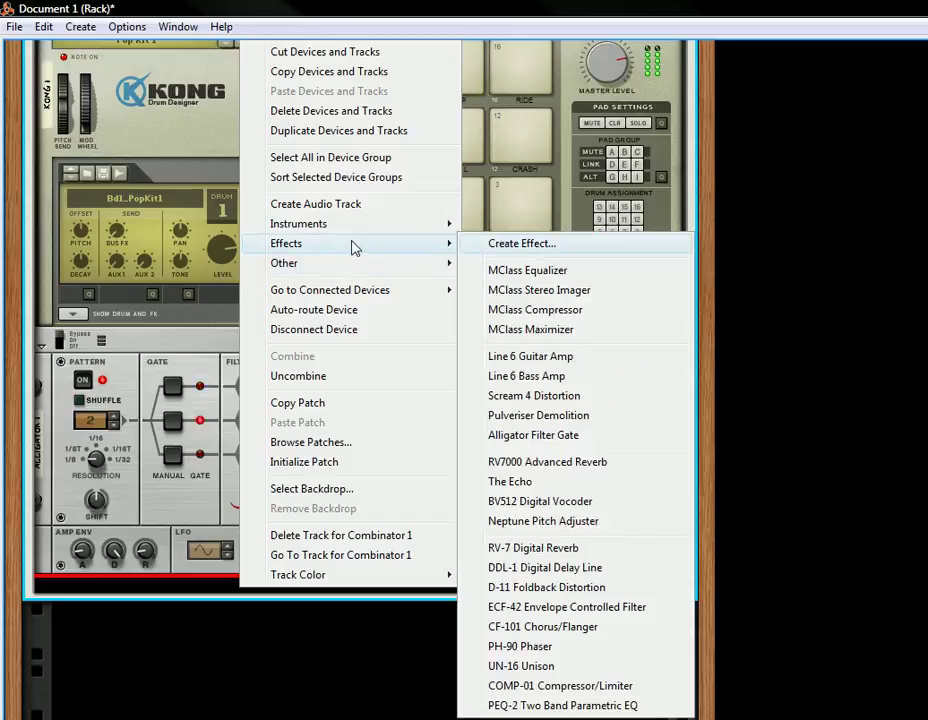
mouse_move(356, 270)
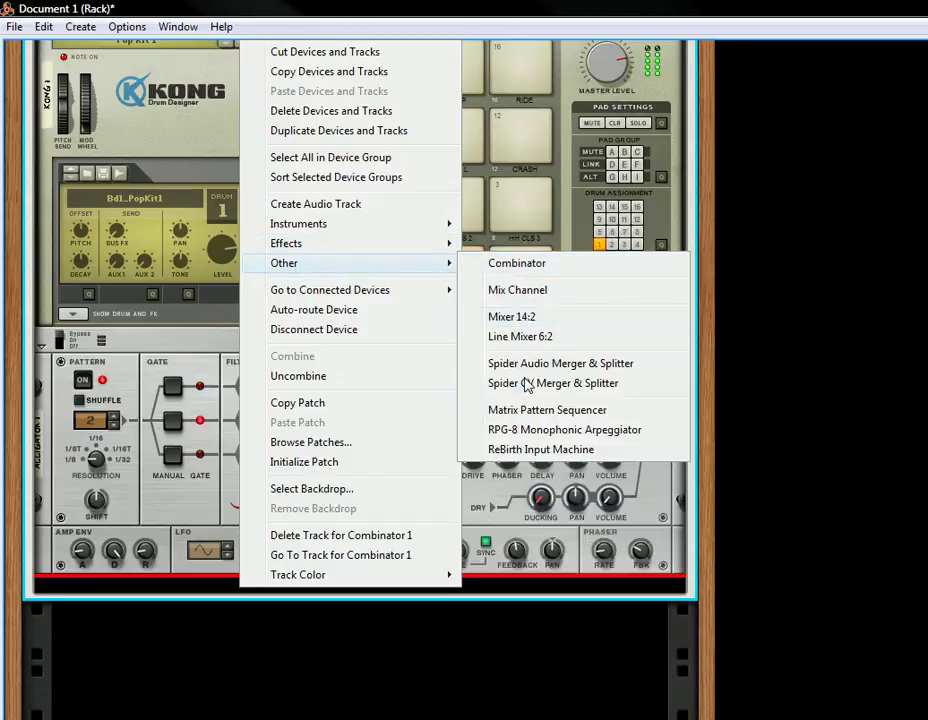
left_click(530, 410)
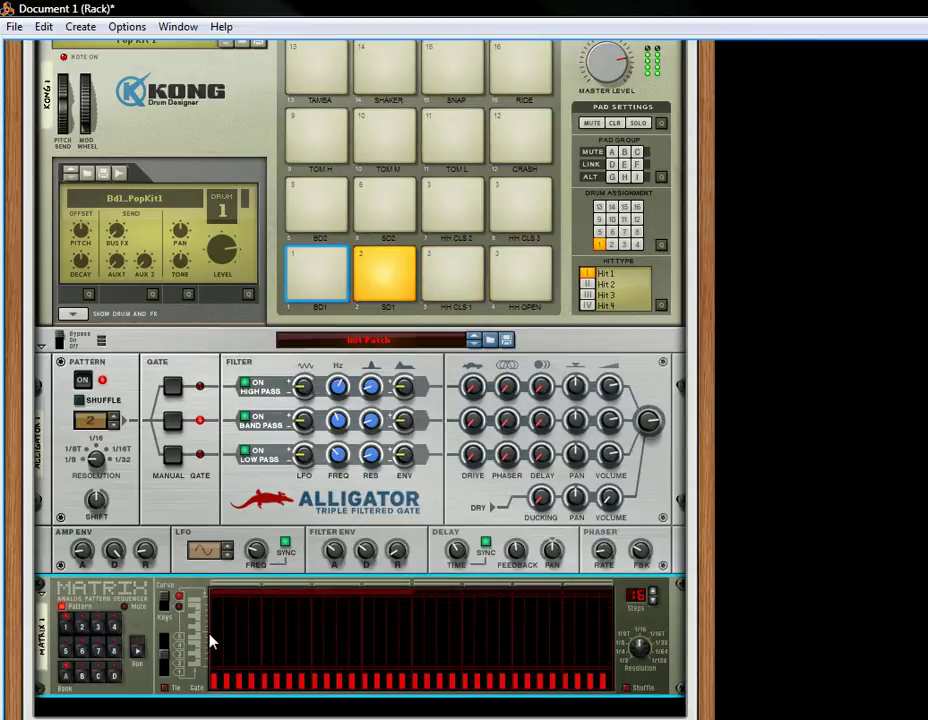
Step: Cable the Matrix's Curve CV output to the CV 1 input of the Combinator's programmer
key("Tab")
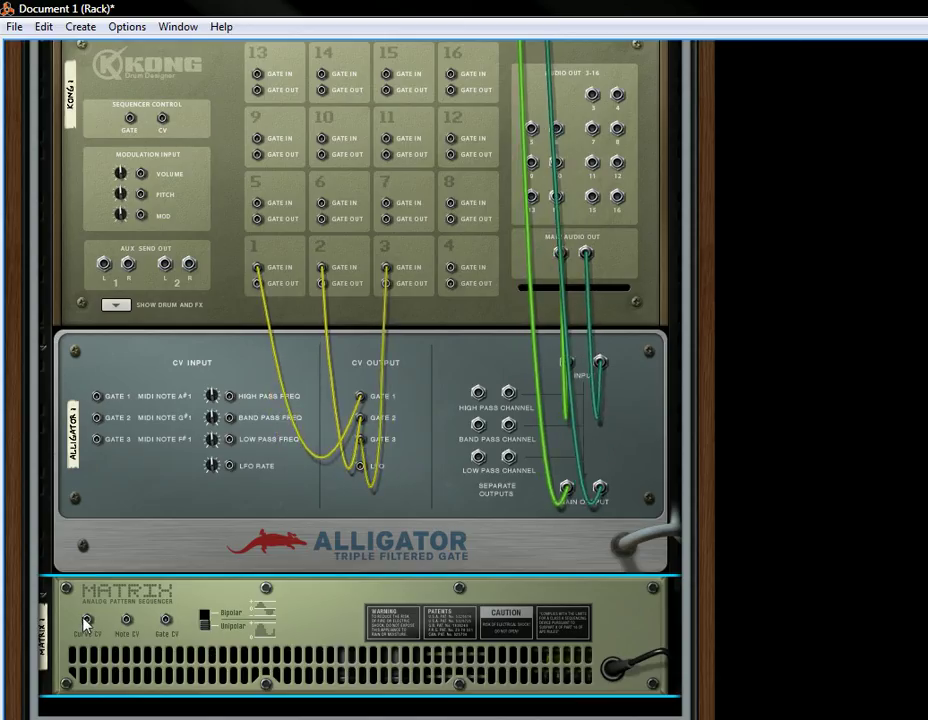
left_click_drag(150, 514, 166, 182)
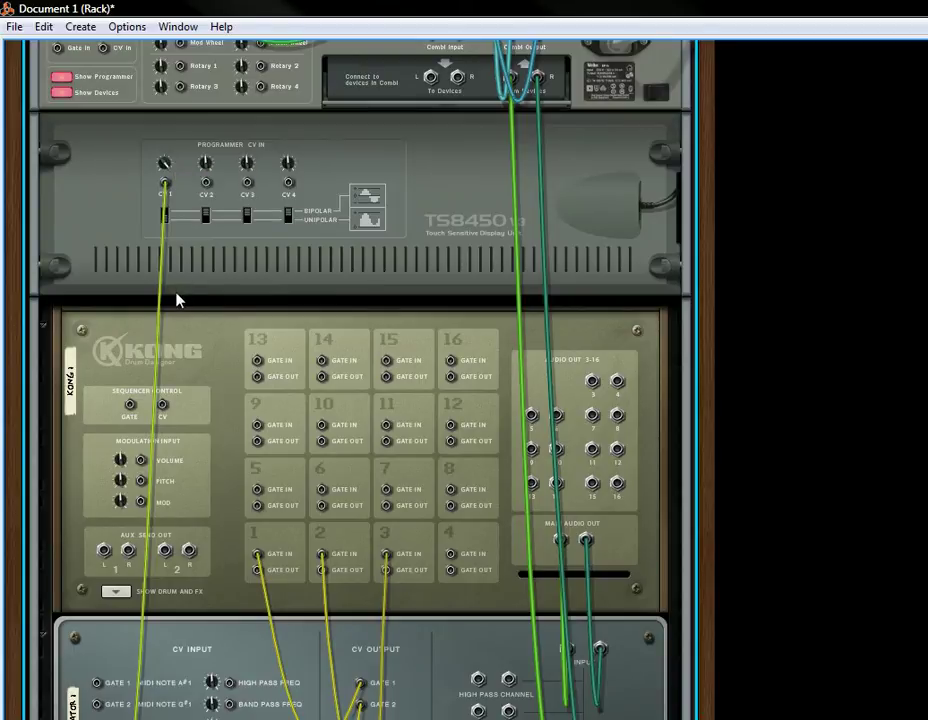
Step: Add CV Input 1 as a modulation source for the Alligator and assign it to the pattern Shift
key("Tab")
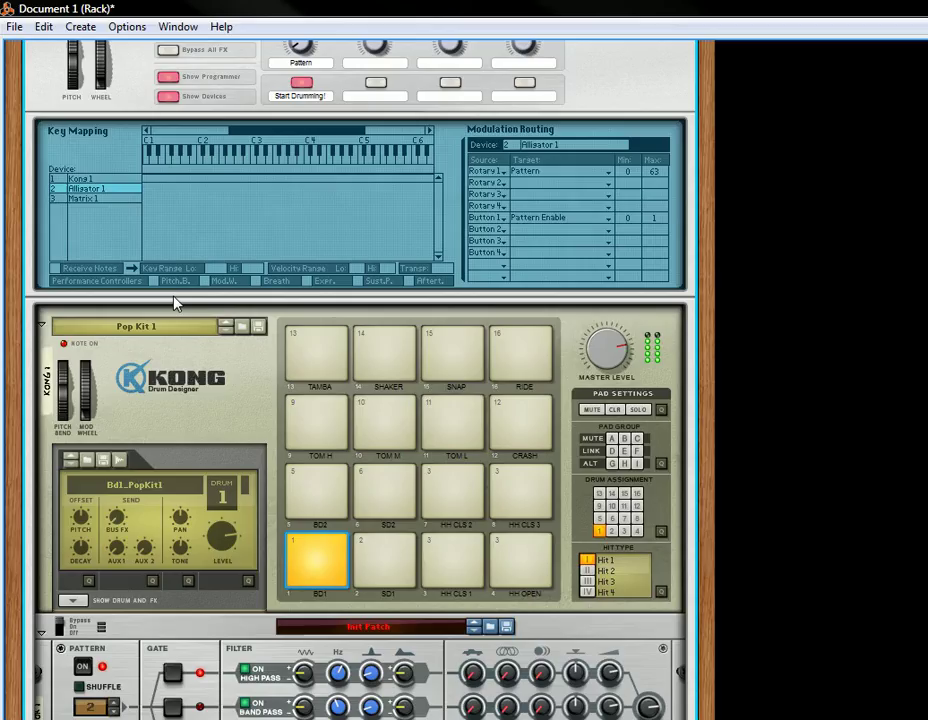
left_click(487, 268)
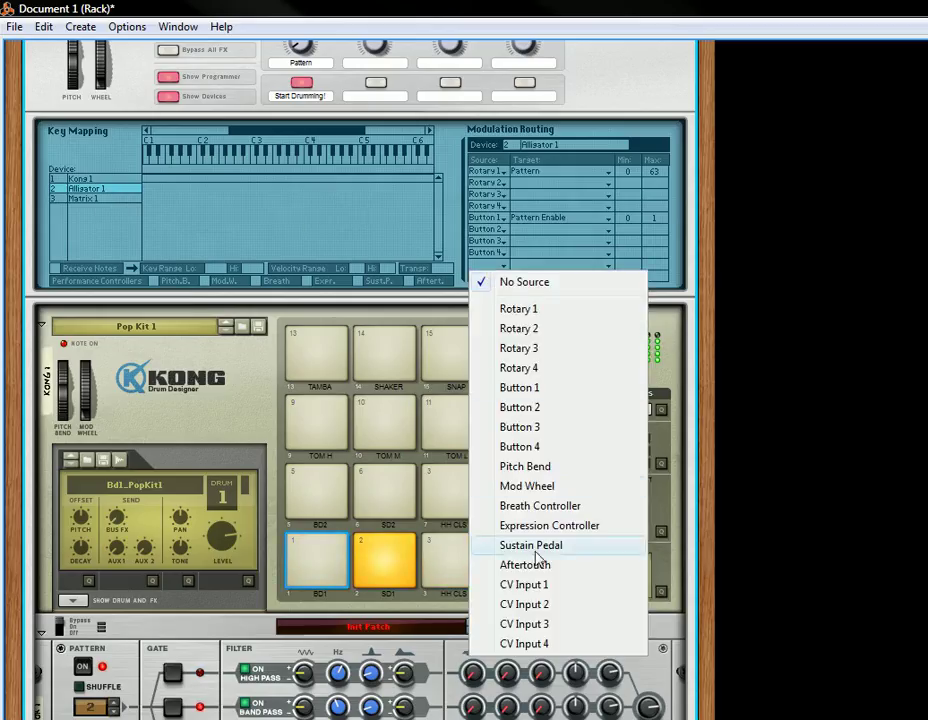
left_click(528, 586)
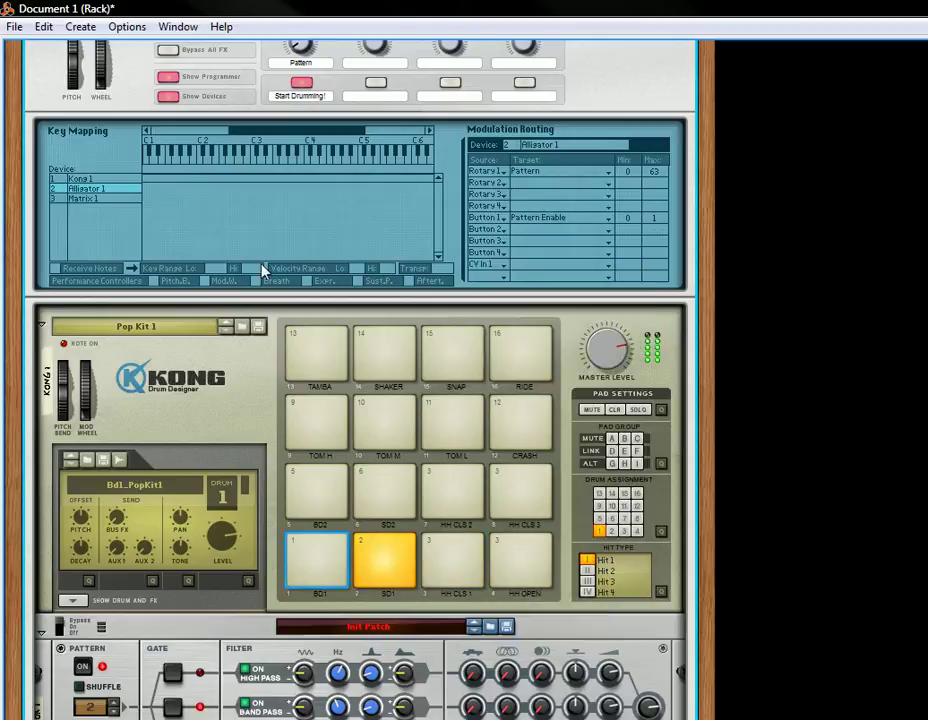
left_click(519, 270)
mouse_move(573, 318)
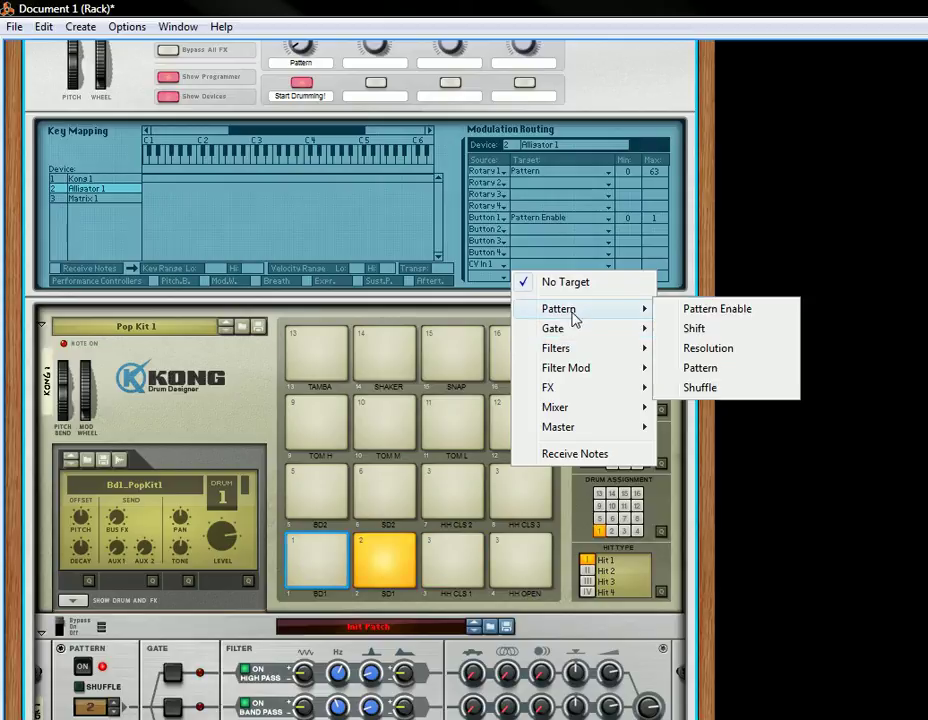
left_click(722, 340)
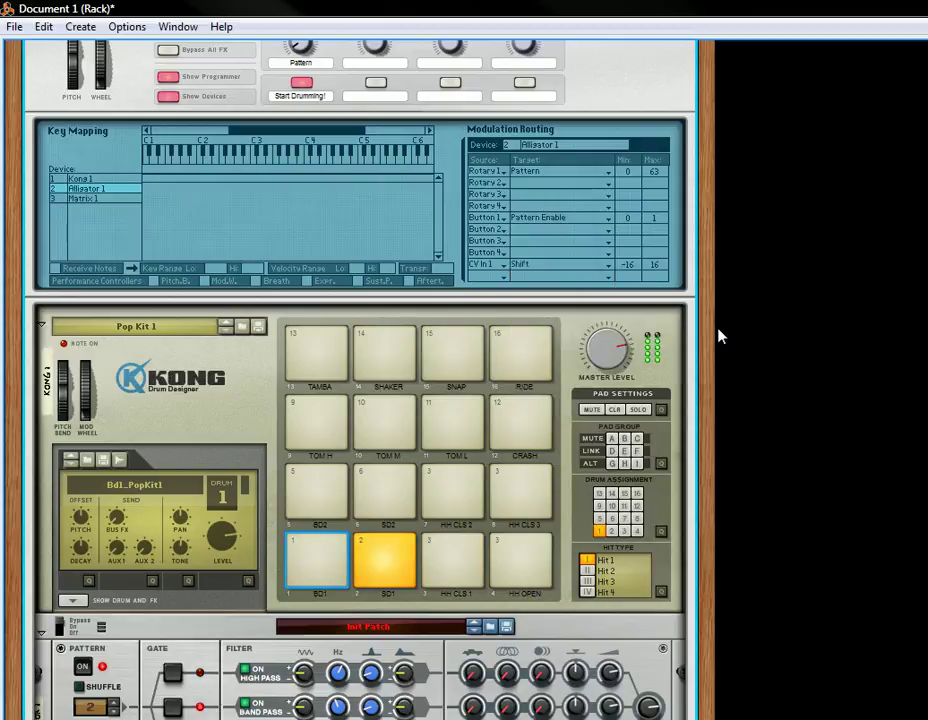
Step: Try a different pattern Shift amount on the Alligator, then return the knob to its centre position
scroll(259, 348, "down", 6)
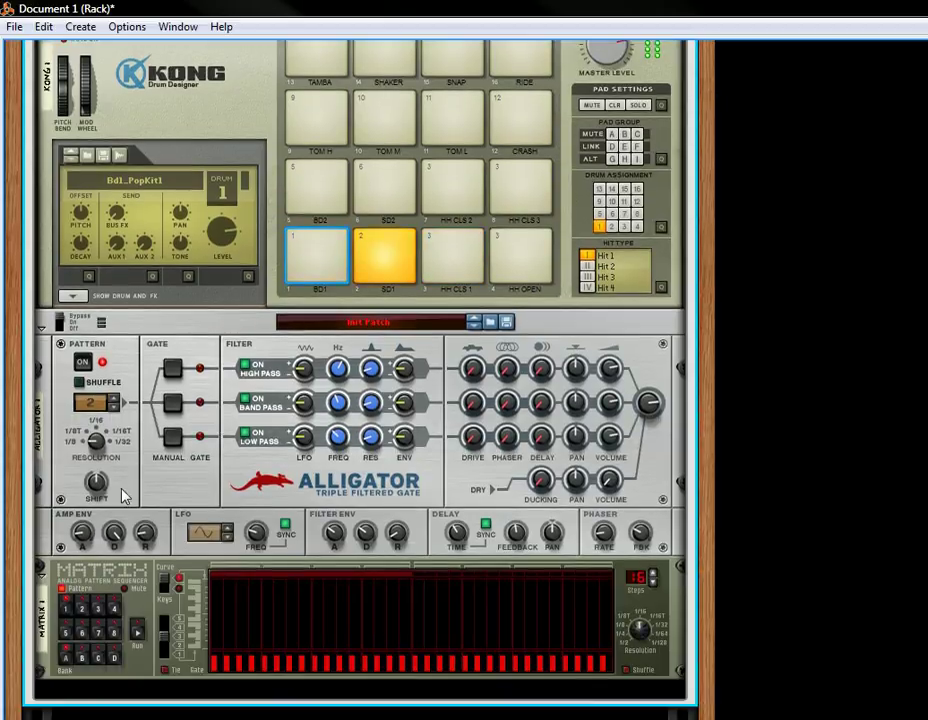
scroll(134, 572, "down", 1)
scroll(134, 572, "down", 1)
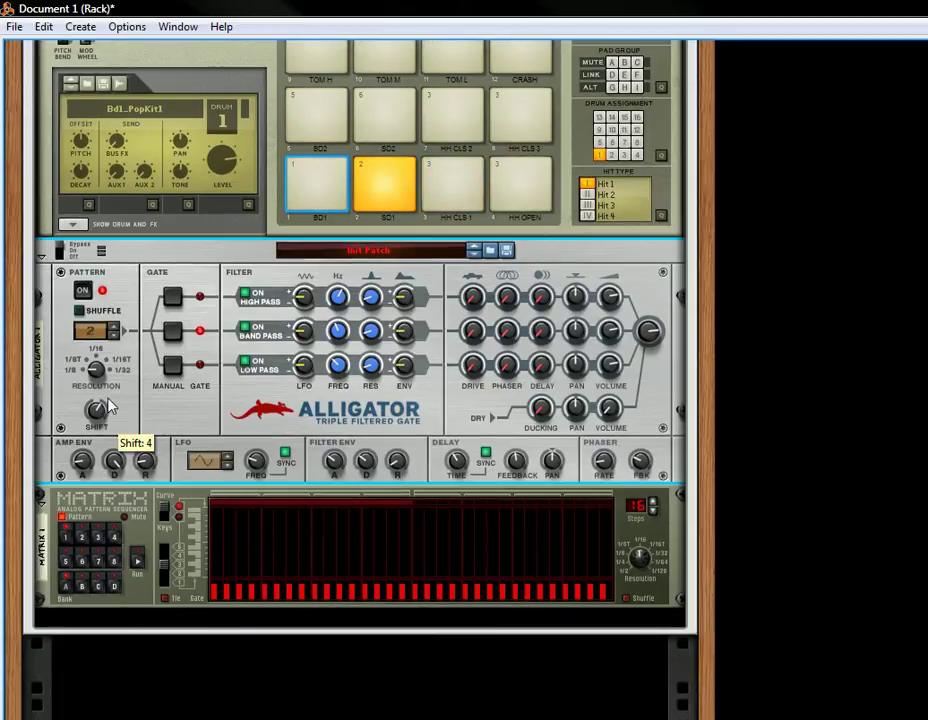
left_click_drag(110, 406, 113, 419)
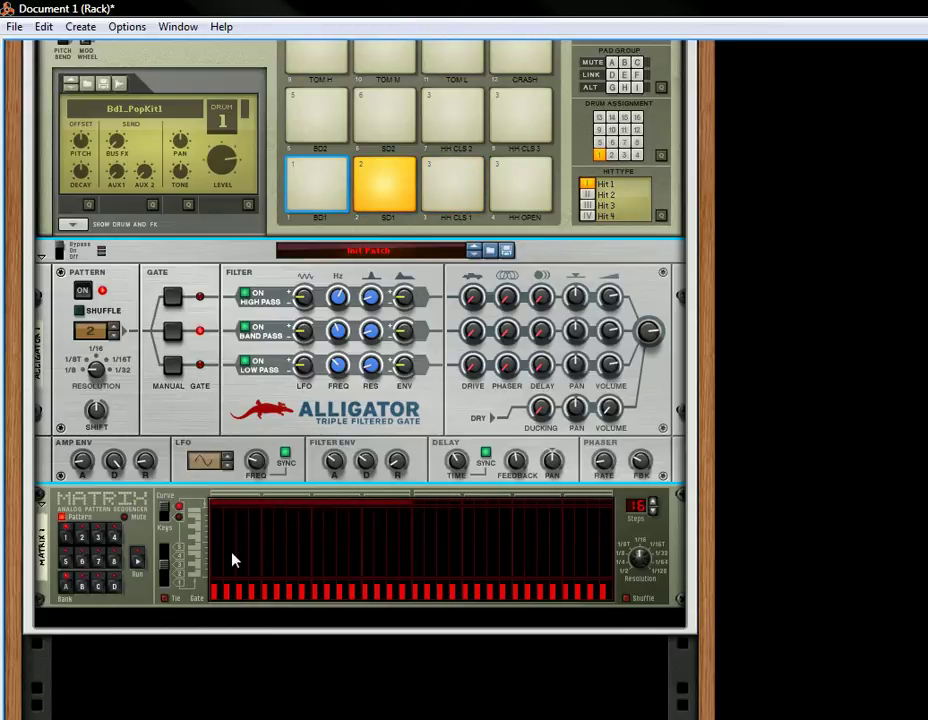
Step: Draw a flat curve at about mid-height across all 16 steps of the Matrix's pattern 1
left_click_drag(213, 551, 409, 551)
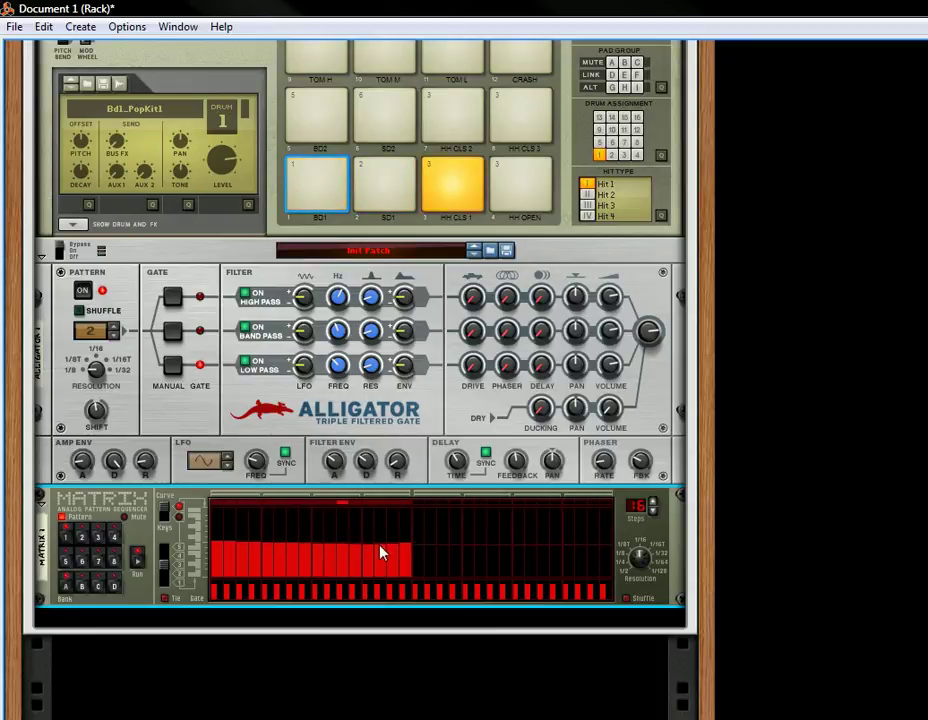
left_click(420, 596)
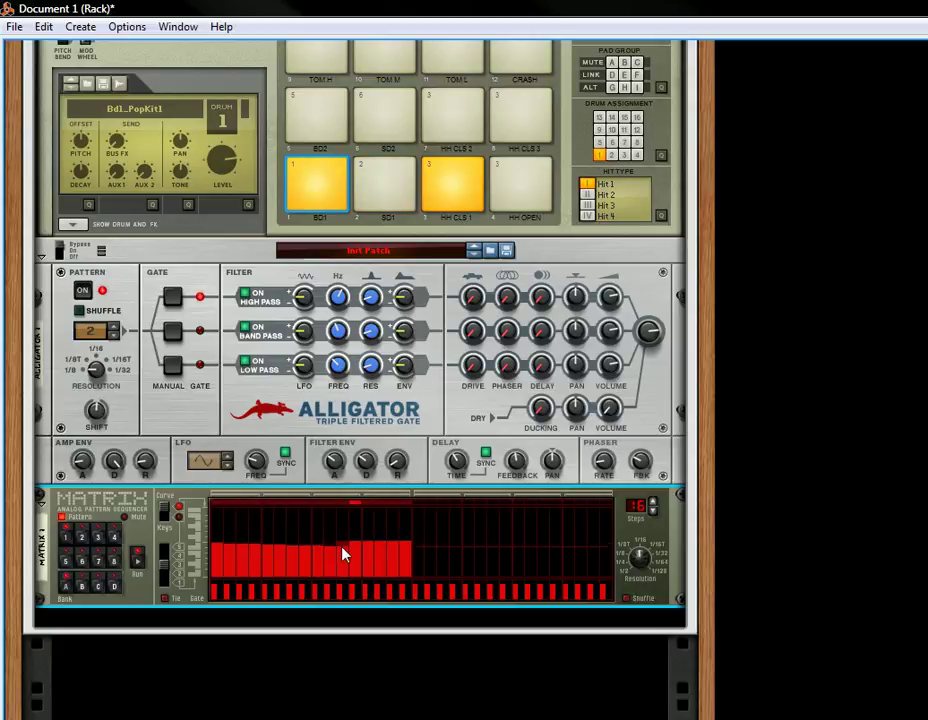
left_click(416, 560)
left_click_drag(418, 558, 424, 617)
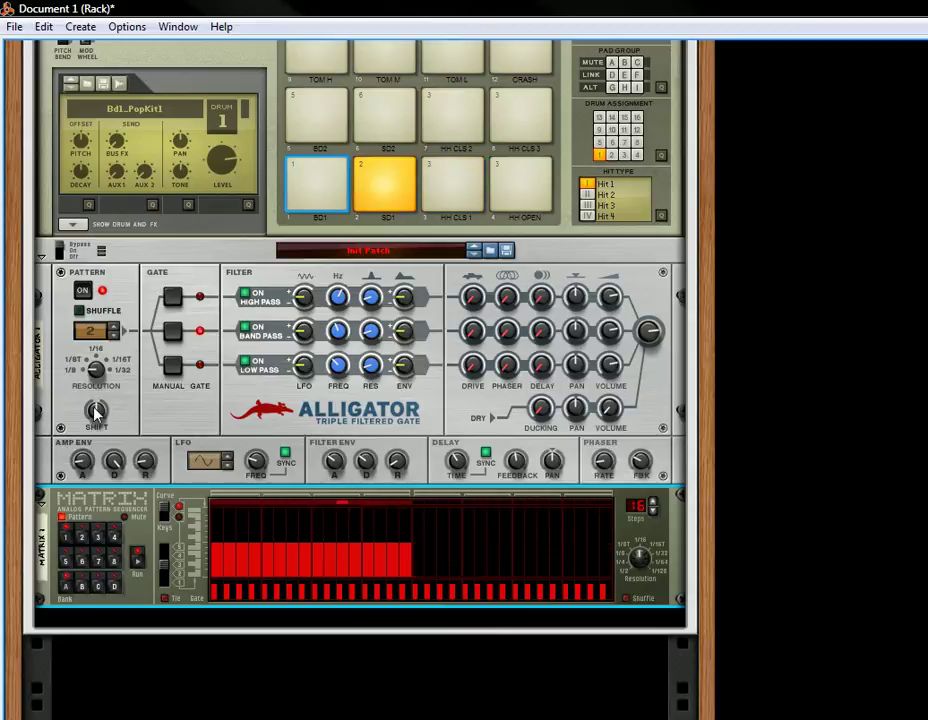
Step: Copy the Matrix's pattern 1 and paste it into pattern 2
right_click(100, 520)
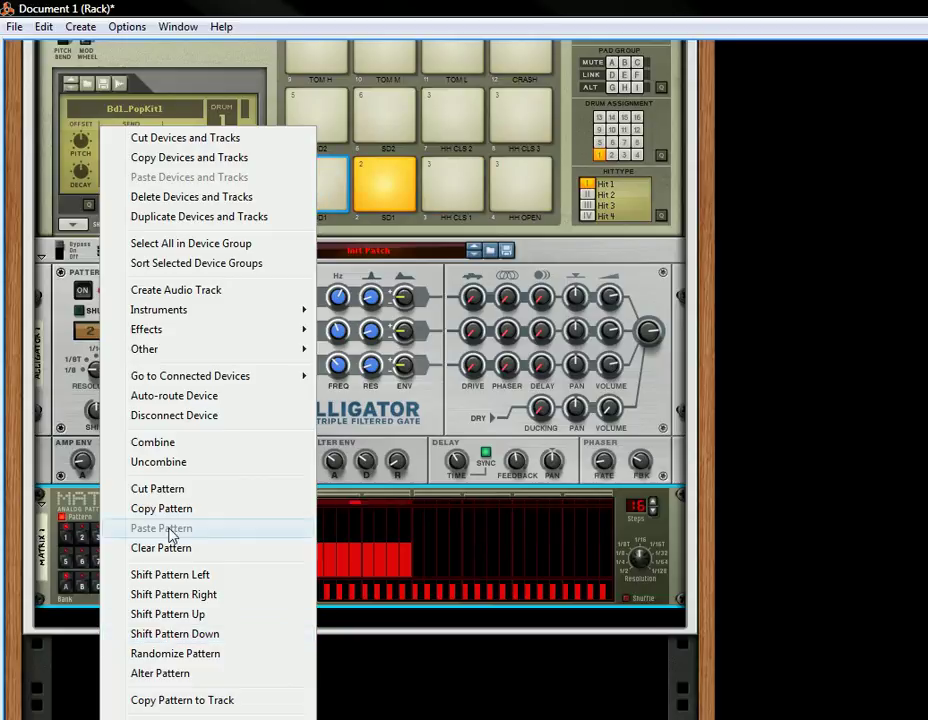
left_click(173, 512)
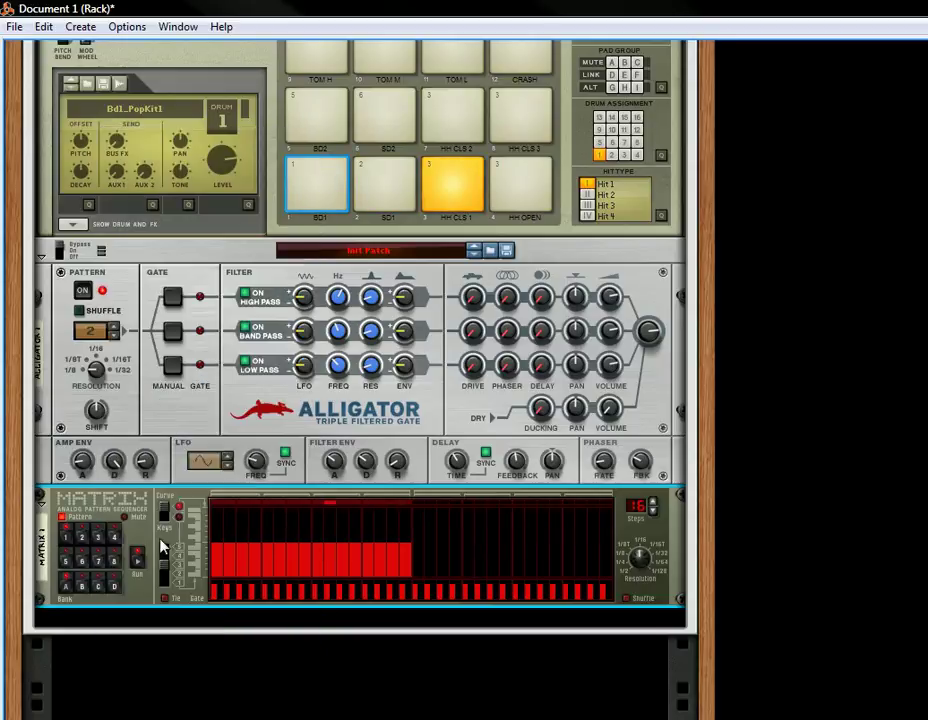
left_click(85, 541)
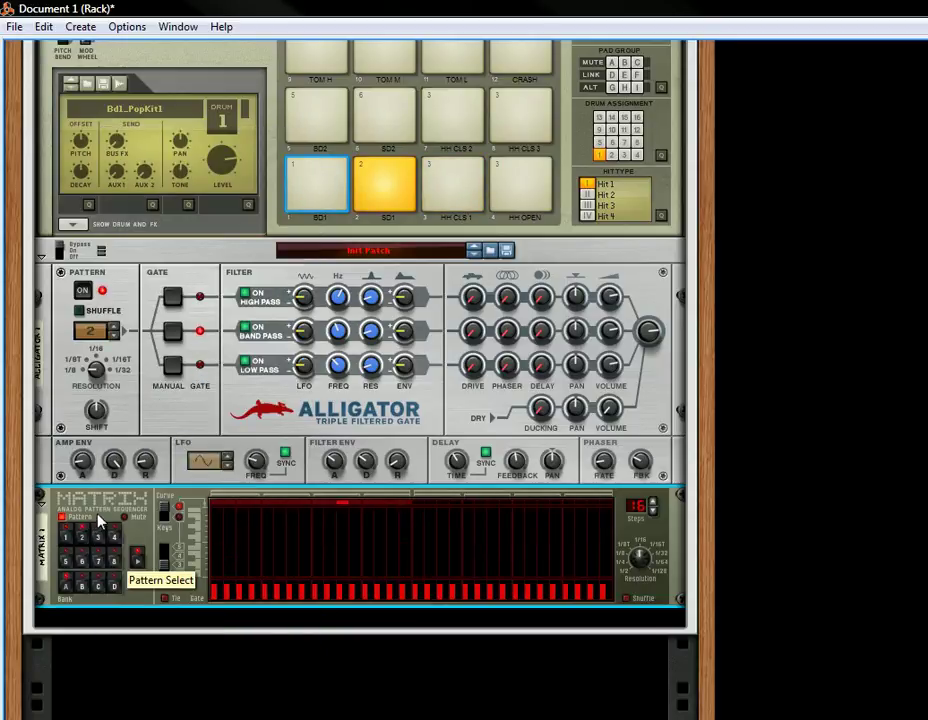
right_click(96, 540)
left_click(173, 528)
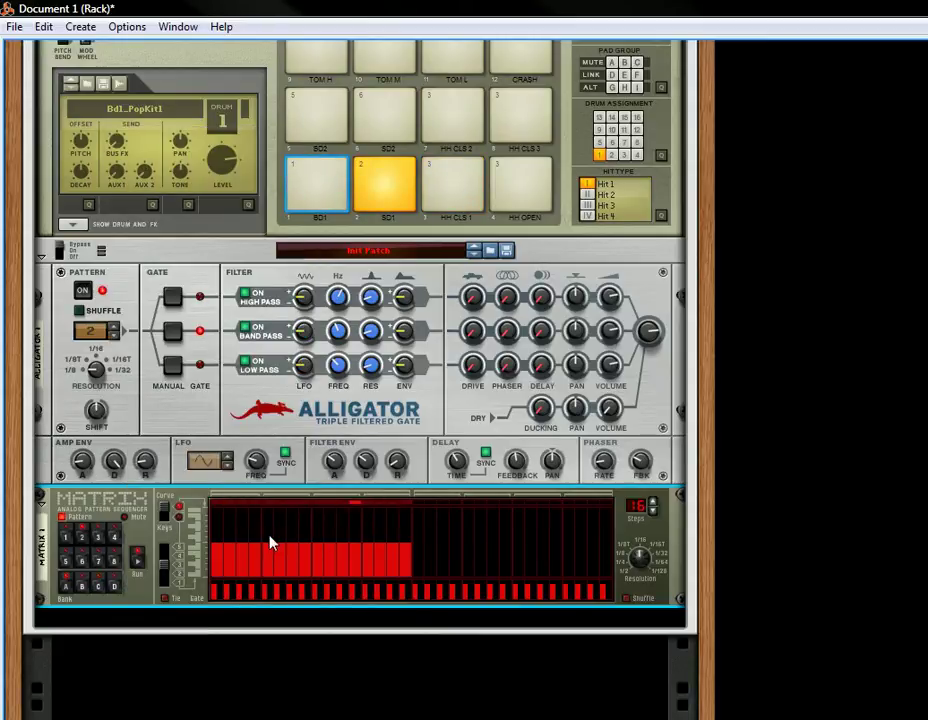
Step: In the Matrix's pattern 2, raise the curve on steps 5 to 7 and lower it on steps 13 and 14
left_click_drag(268, 533, 290, 534)
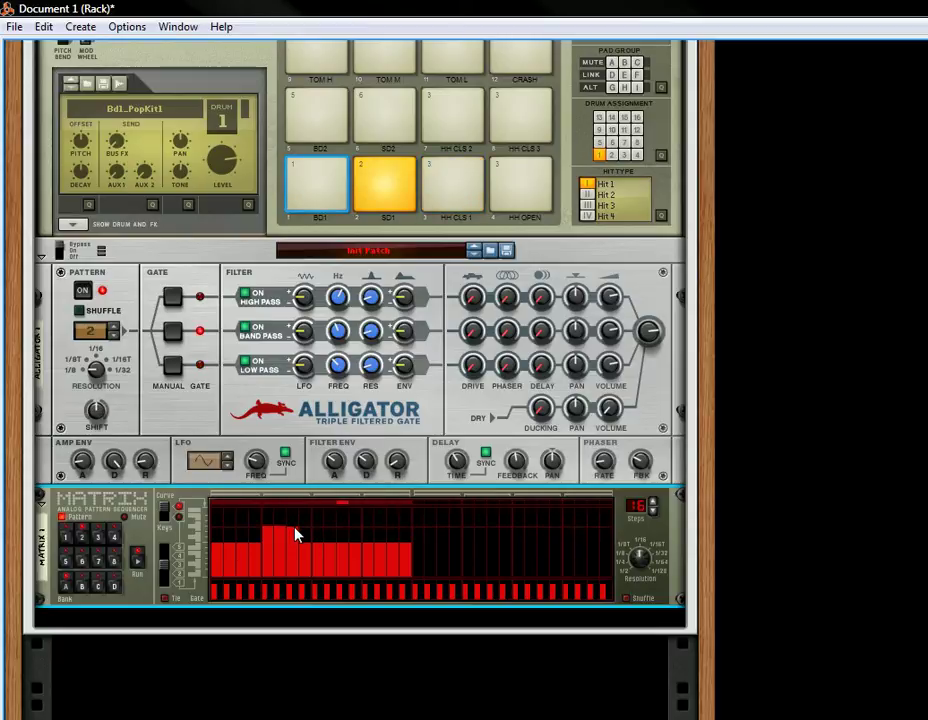
left_click_drag(296, 535, 298, 532)
left_click_drag(371, 567, 381, 559)
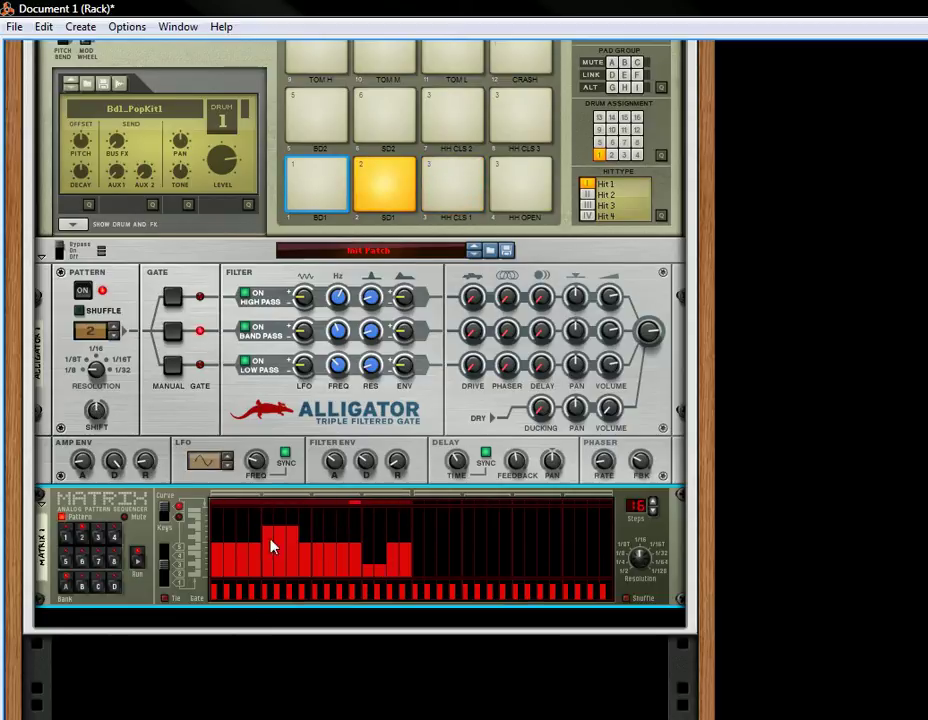
Step: Compare the Matrix's patterns 1 and 2, then raise step 8 of pattern 2 to match steps 5 to 7
scroll(275, 555, "up", 3)
left_click(68, 683)
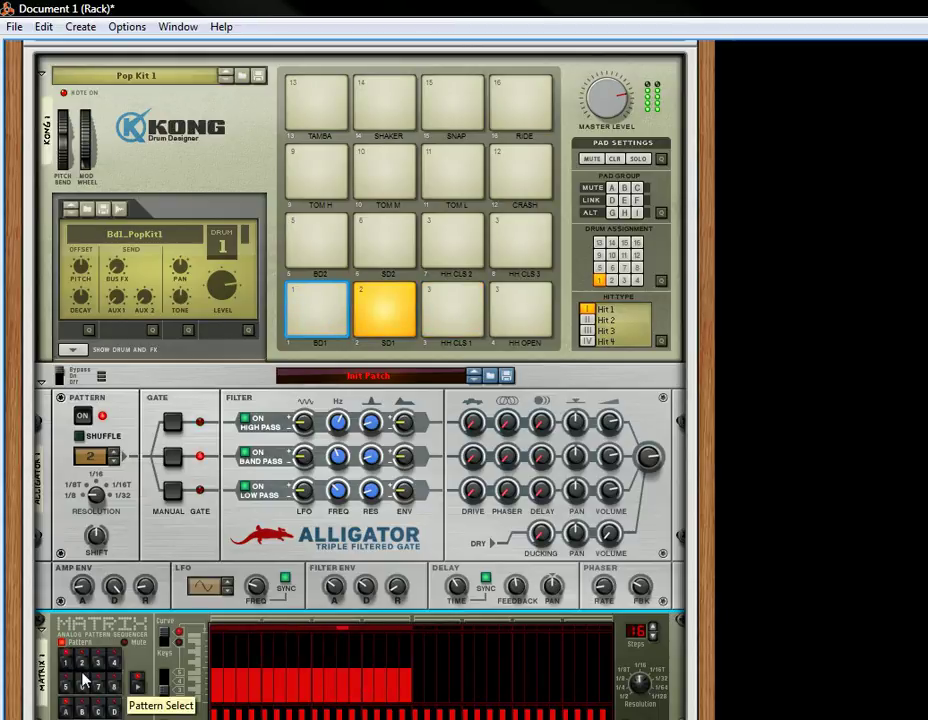
left_click(82, 664)
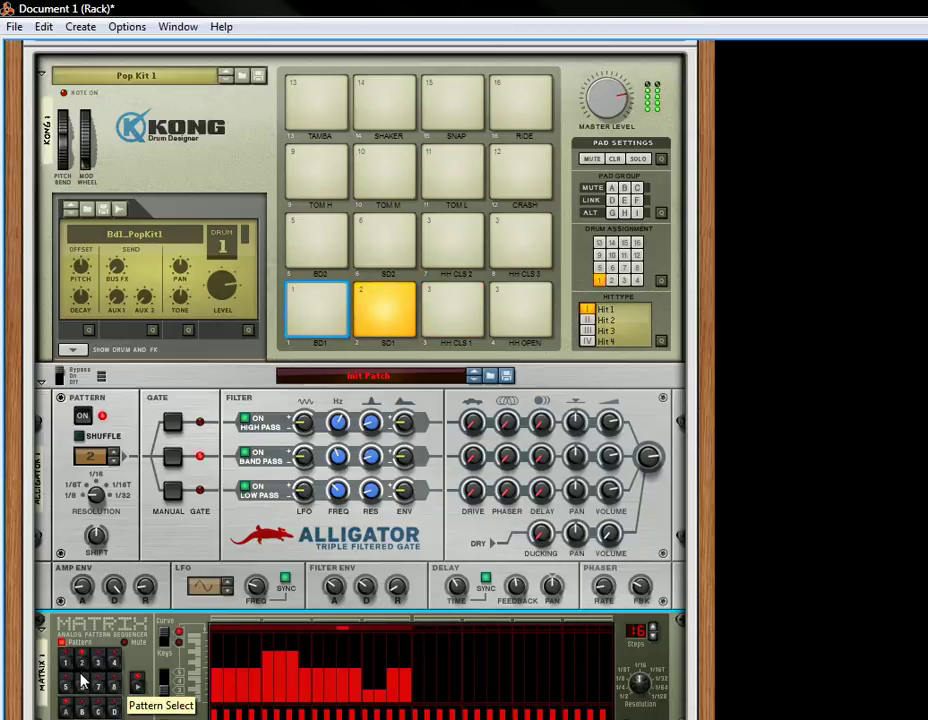
left_click(303, 658)
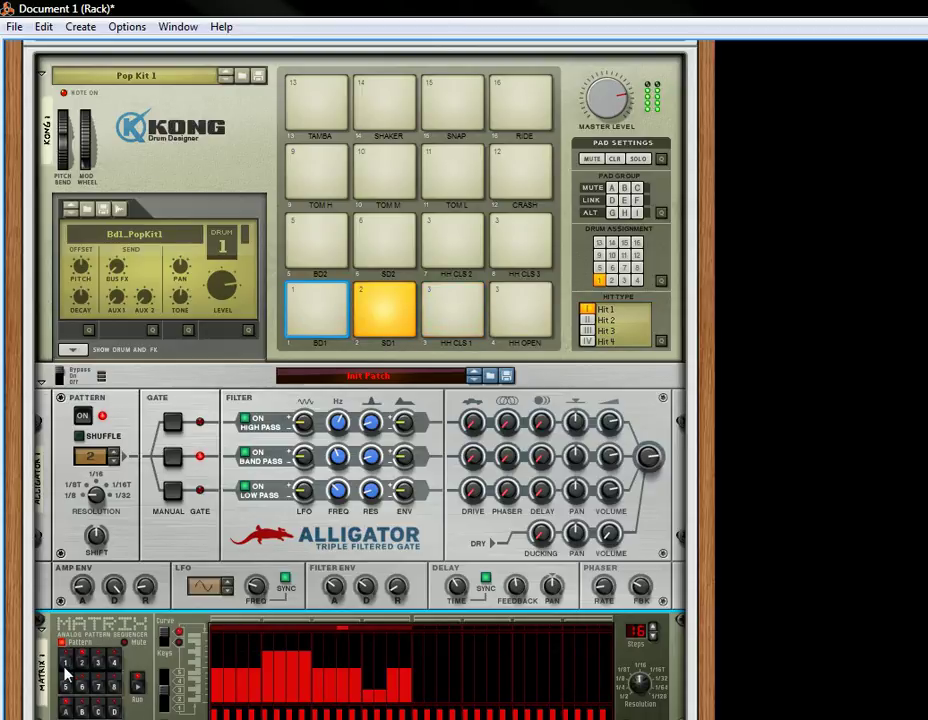
Step: Label the Combinator's second button "Groove"
scroll(198, 415, "up", 3)
scroll(174, 430, "up", 10)
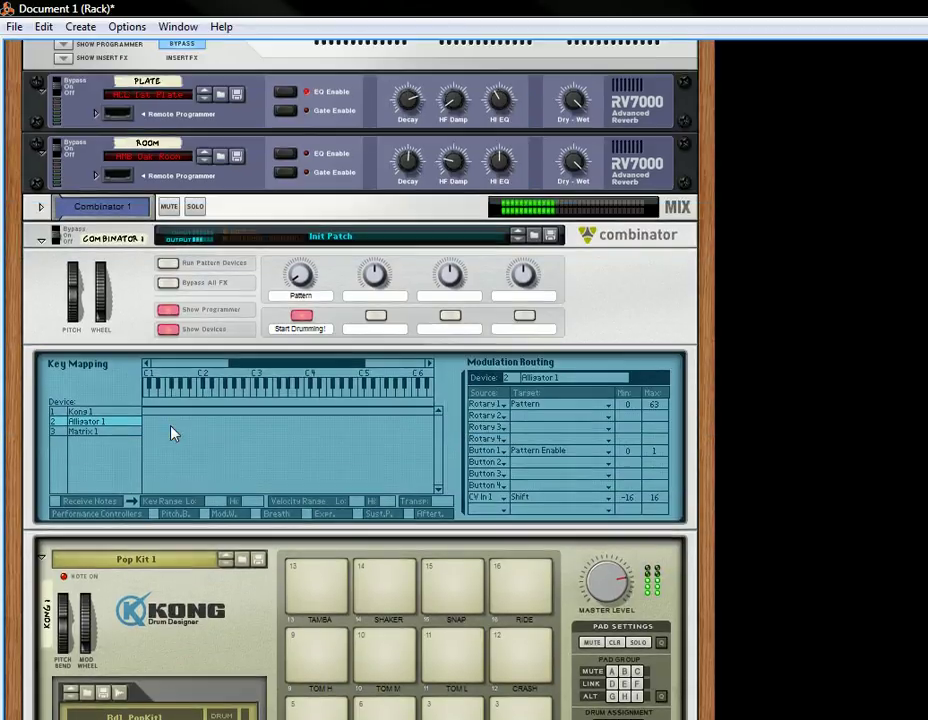
double_click(385, 330)
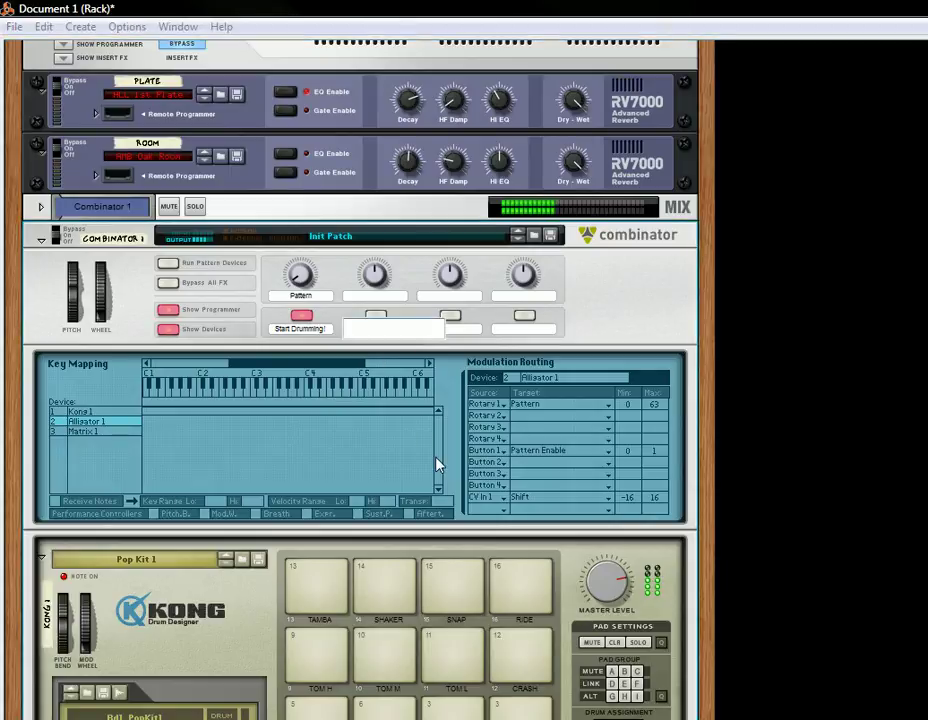
type("Groove")
key("Return")
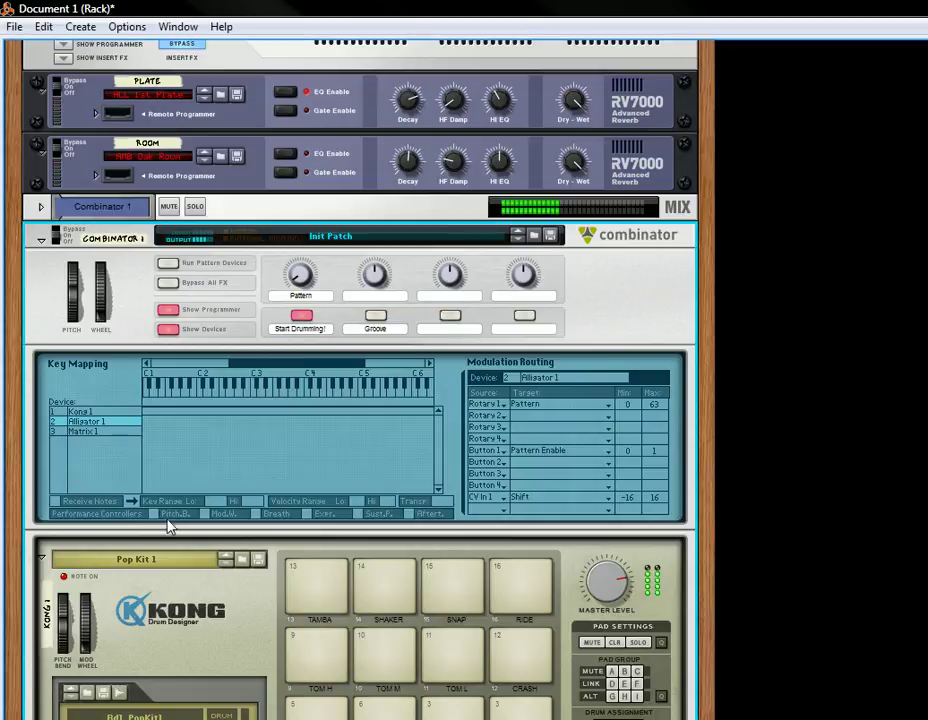
Step: Route Button 2 to the Matrix's Pattern Select with a minimum of 0 and a maximum of 1
left_click(122, 433)
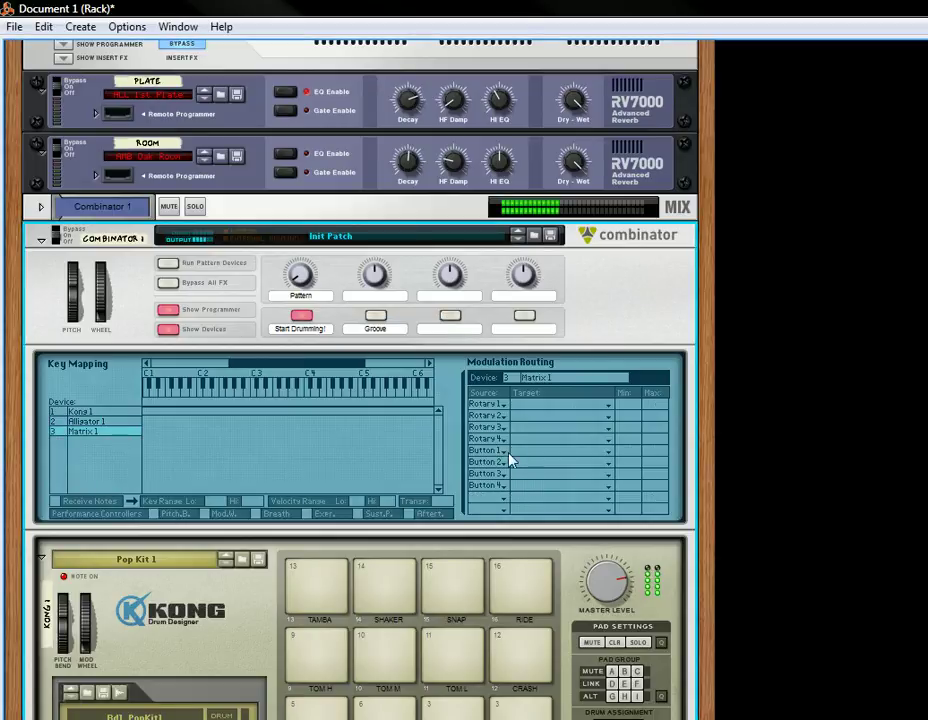
left_click(520, 467)
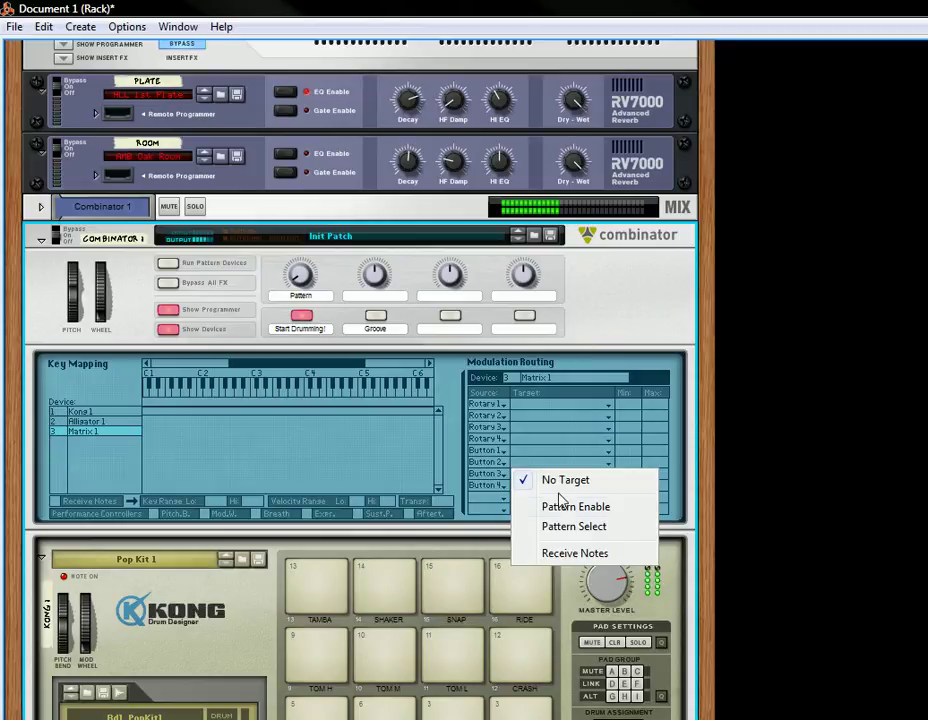
left_click(573, 527)
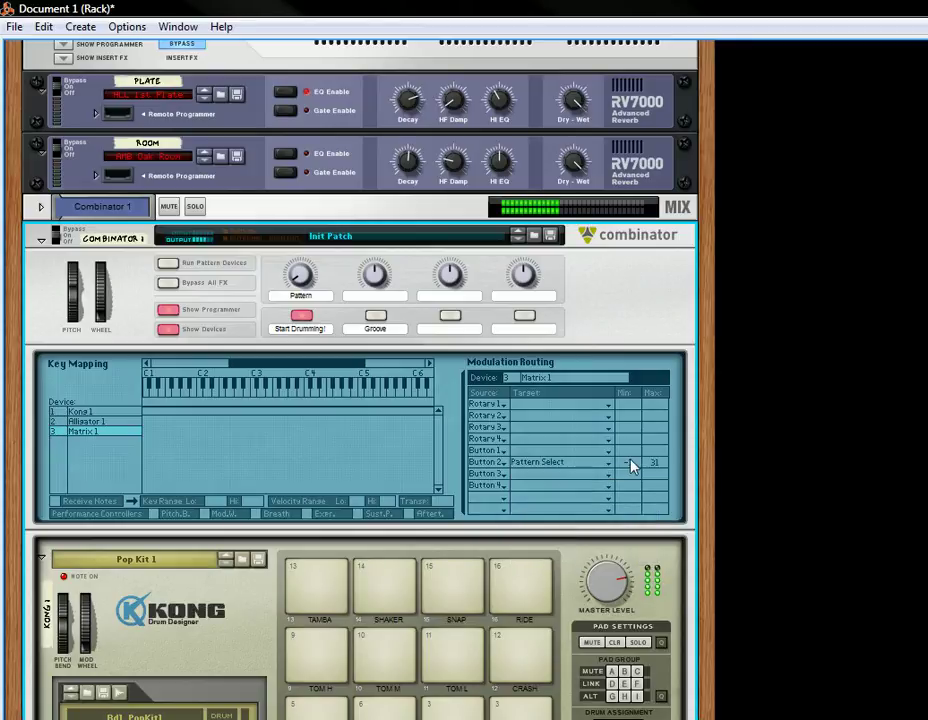
left_click_drag(641, 465, 658, 586)
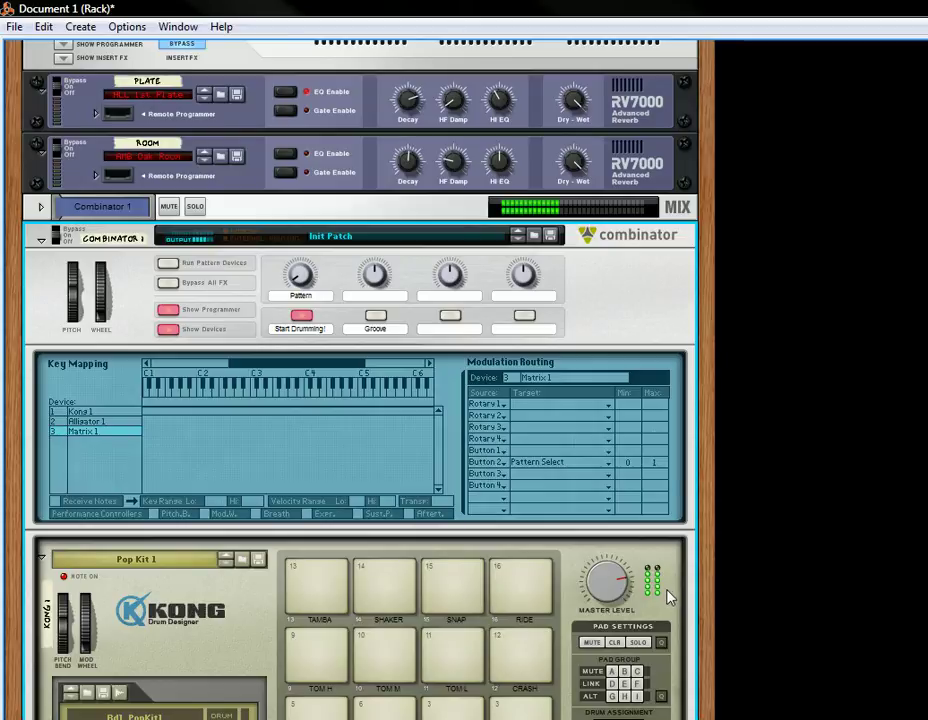
Step: Switch the Combinator's Groove button on and off again to test the change between Matrix patterns
left_click(373, 318)
scroll(301, 455, "down", 1)
scroll(301, 460, "down", 2)
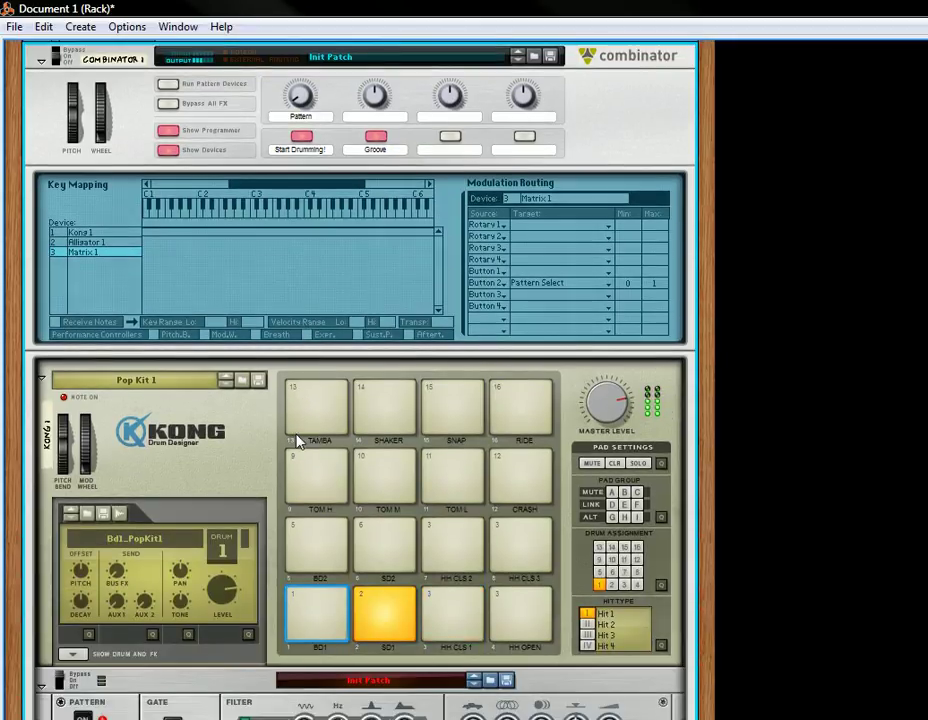
left_click(376, 137)
scroll(170, 513, "down", 5)
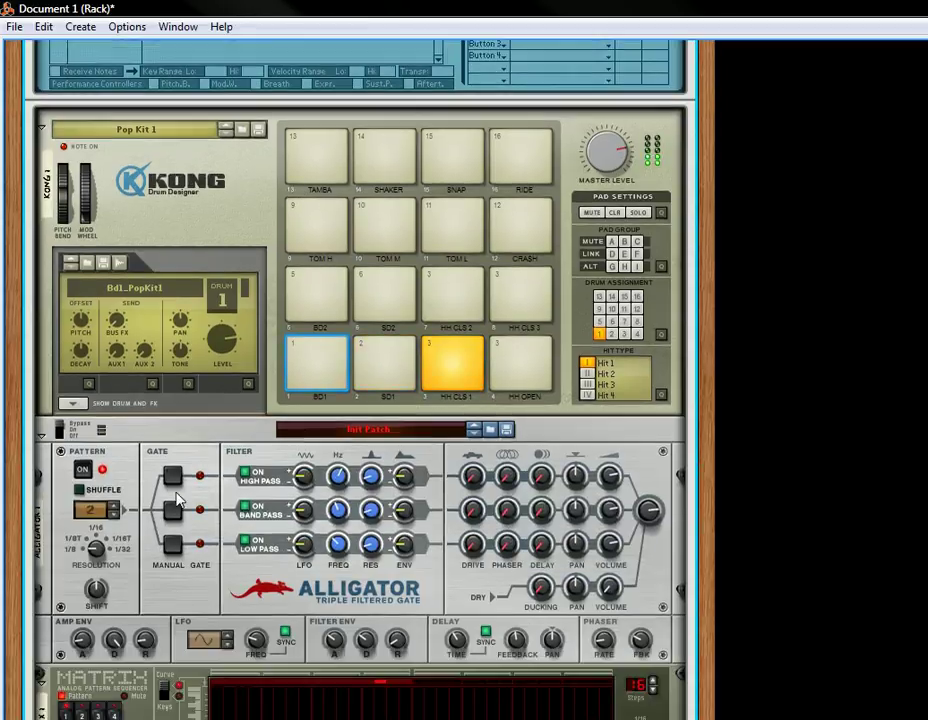
Step: Show Kong's pad groups in Quick Edit Mode and assign the BD1 and BD2 pads to Alt group G
scroll(172, 498, "up", 3)
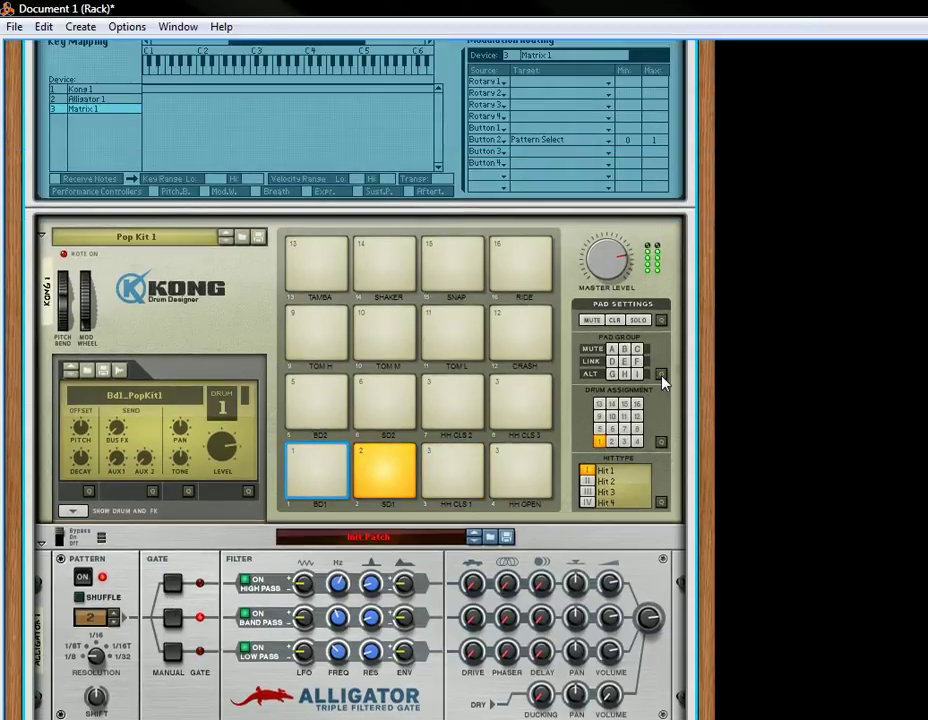
left_click(661, 376)
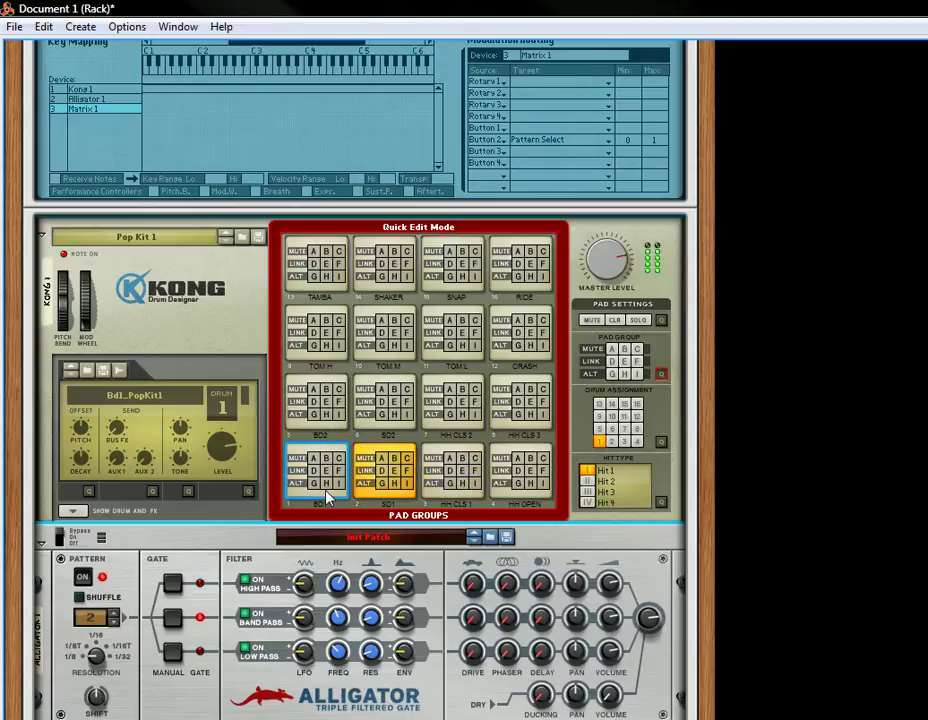
left_click(313, 482)
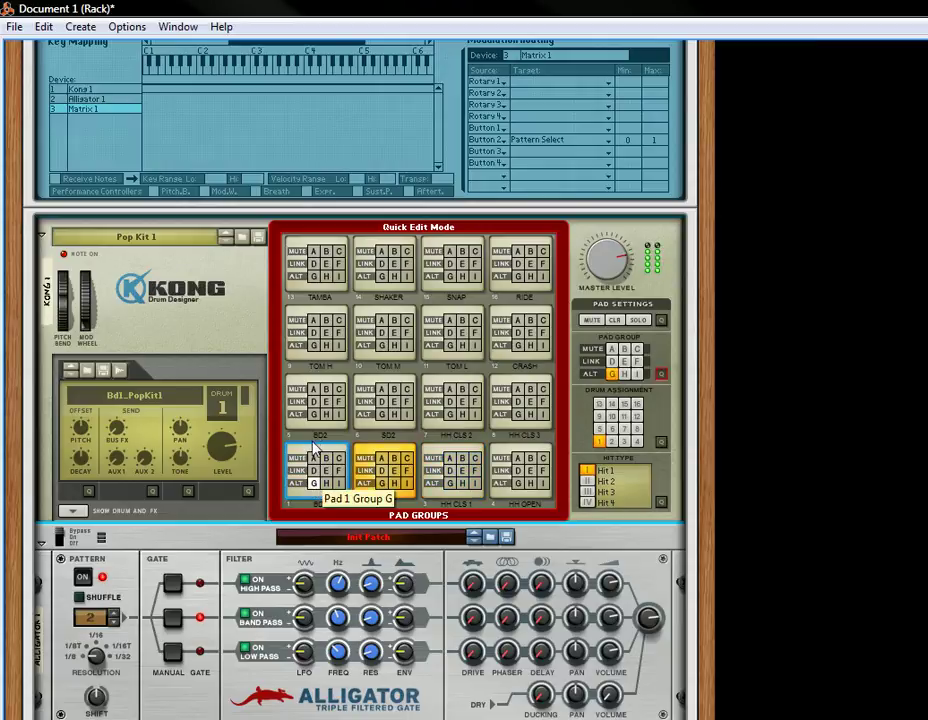
left_click(313, 415)
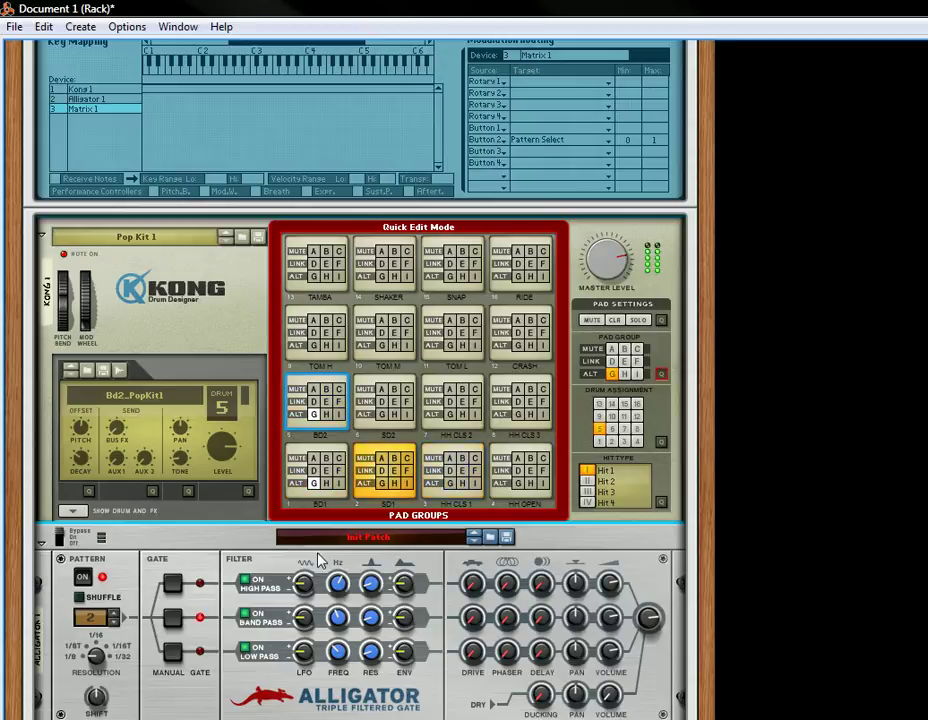
Step: Assign SD1 and SD2 to Alt group H and HH CLS 1 and HH OPEN to Alt group I, then leave Quick Edit Mode
left_click(393, 414)
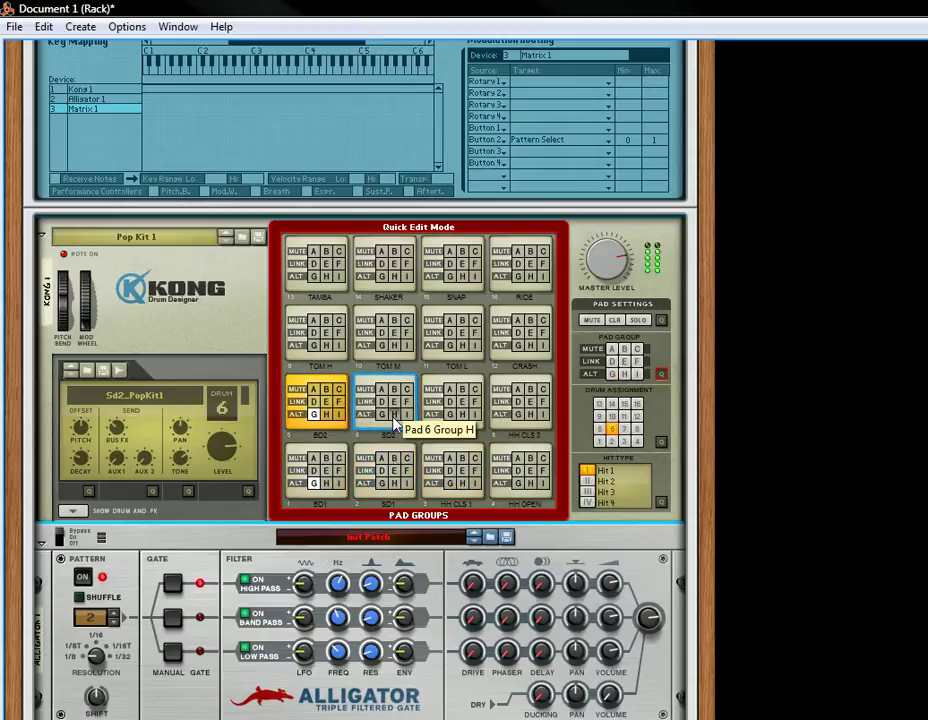
left_click(393, 483)
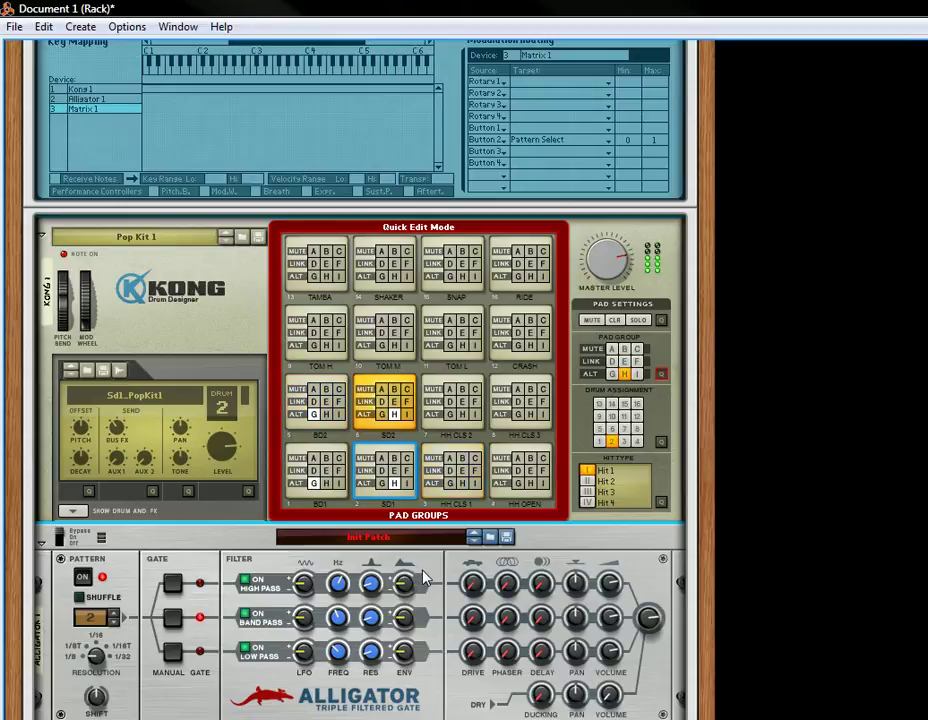
left_click(475, 484)
left_click(543, 486)
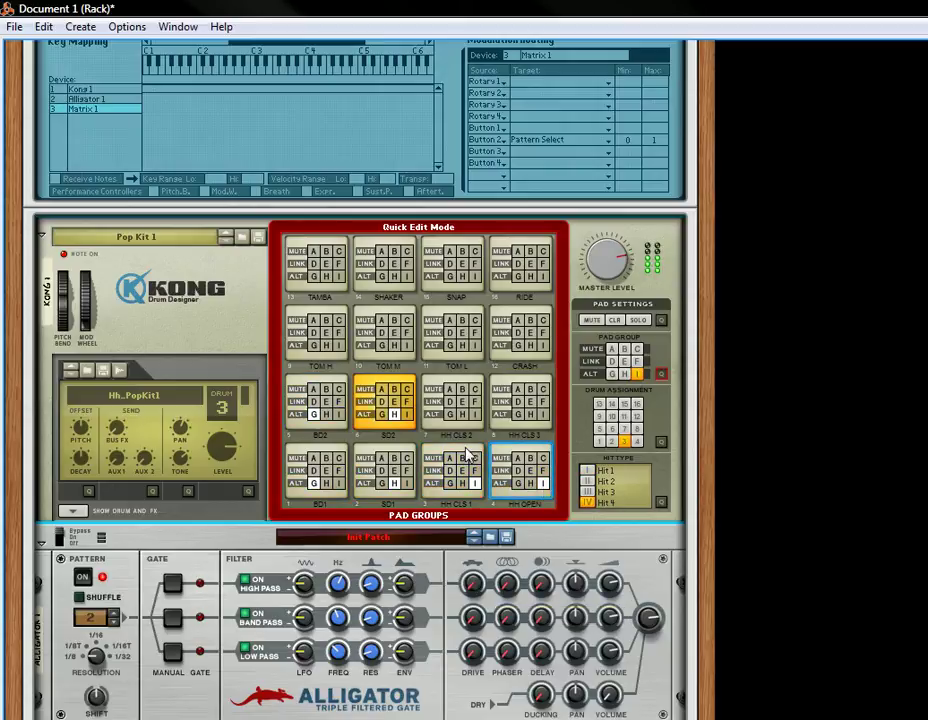
left_click(661, 374)
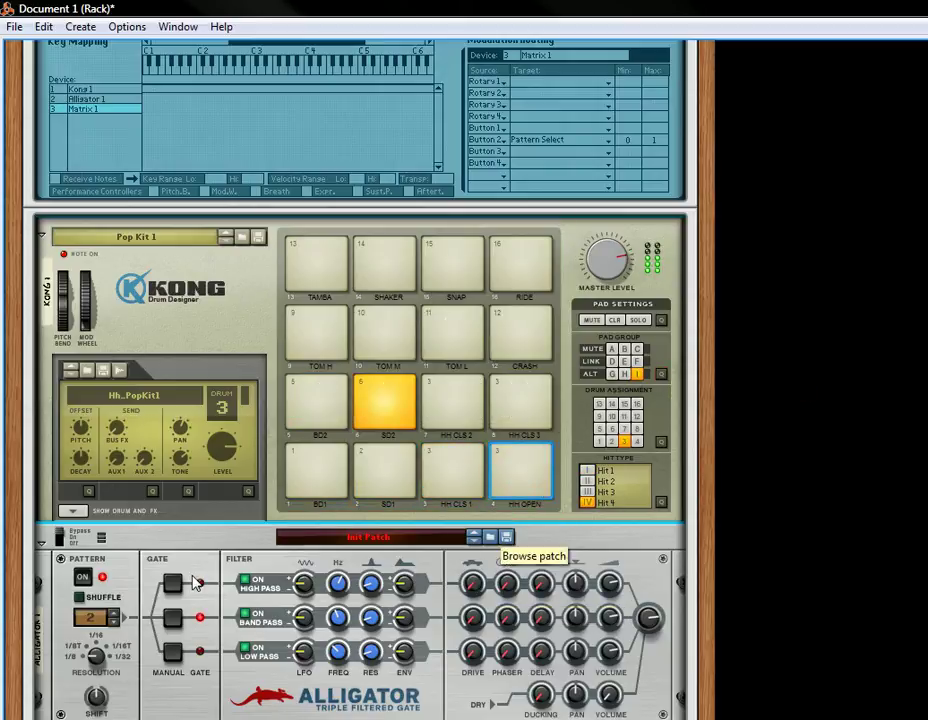
Step: Turn on the Combinator's Groove button and check the Matrix's active pattern
scroll(130, 545, "down", 2)
scroll(130, 545, "down", 3)
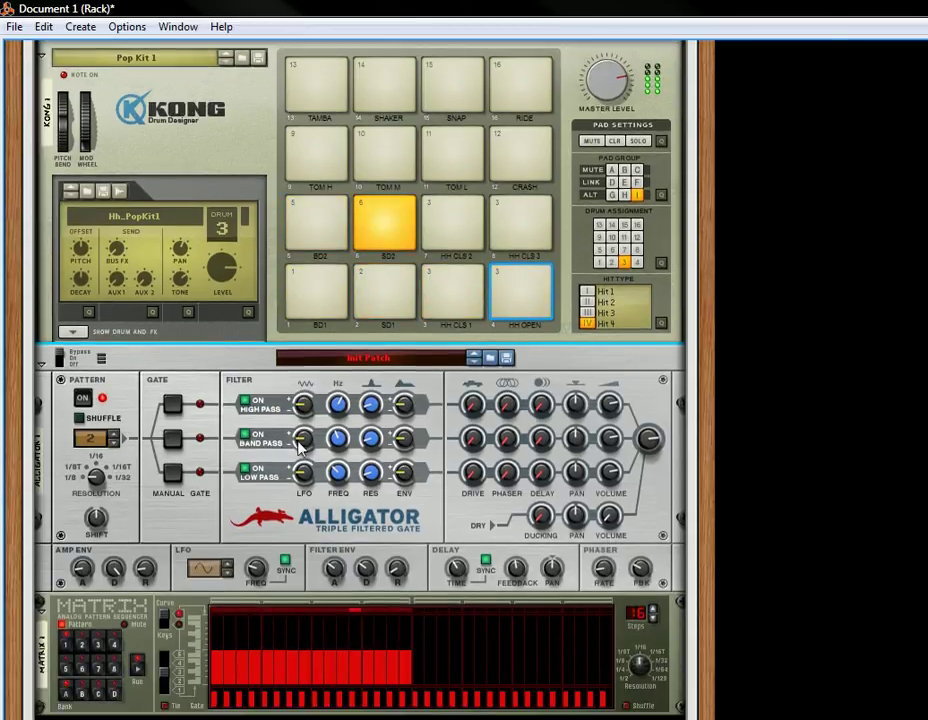
scroll(296, 429, "up", 4)
scroll(232, 434, "up", 7)
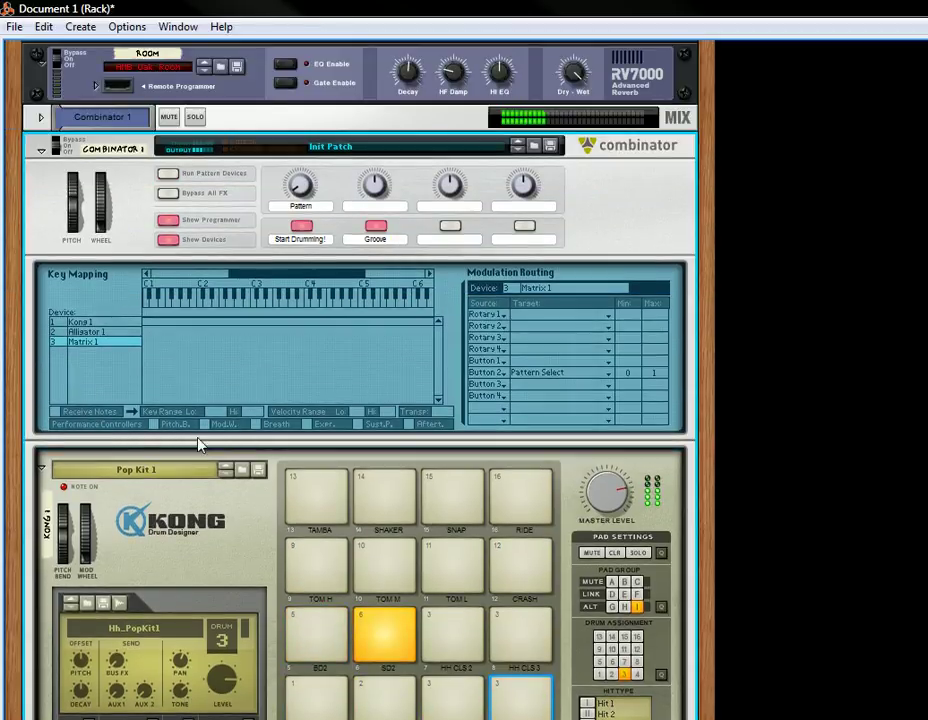
scroll(157, 543, "down", 10)
scroll(165, 540, "down", 4)
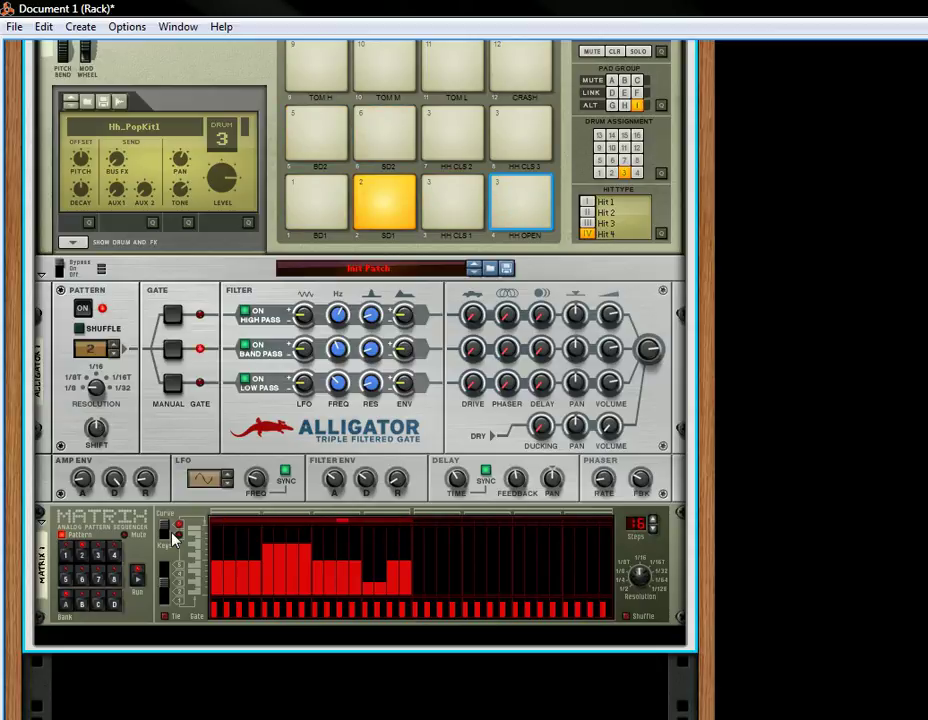
Step: On the rack's rear, unplug Kong's main output from Alligator's audio input and connect its L output to the Combinator 1 mix channel input
scroll(178, 490, "up", 3)
scroll(178, 468, "up", 8)
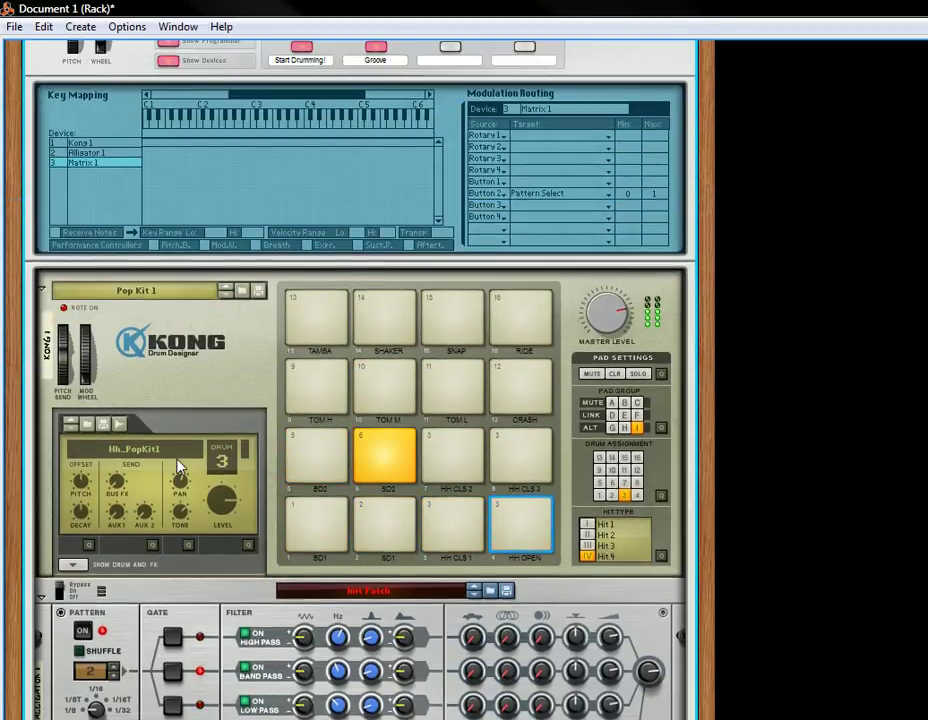
scroll(178, 466, "up", 7)
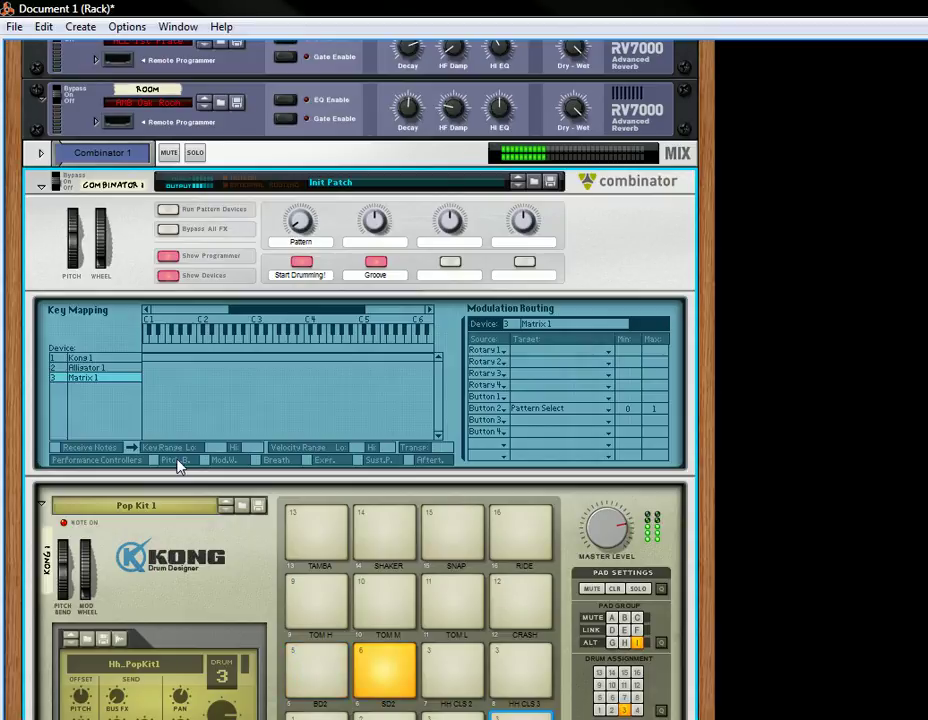
scroll(180, 468, "down", 6)
scroll(286, 620, "down", 7)
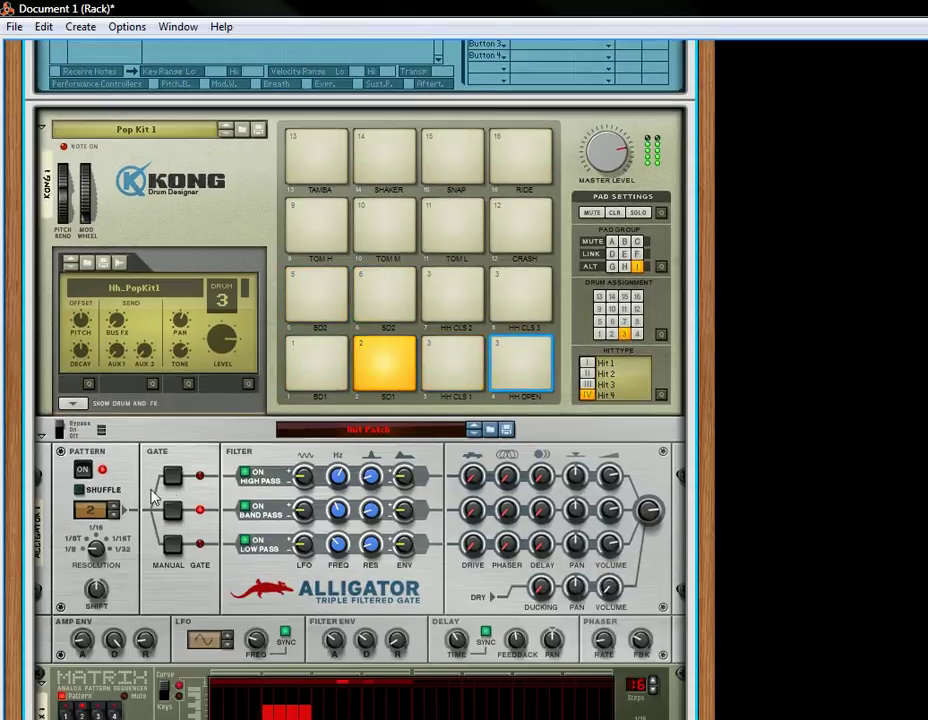
key("Tab")
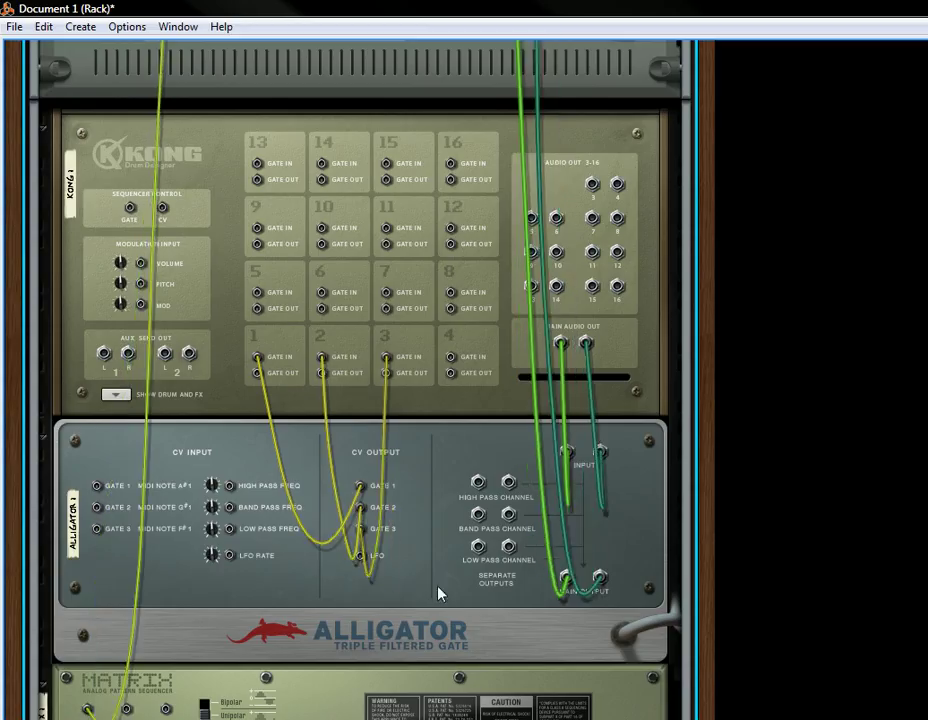
left_click_drag(573, 456, 593, 528)
left_click_drag(565, 348, 248, 270)
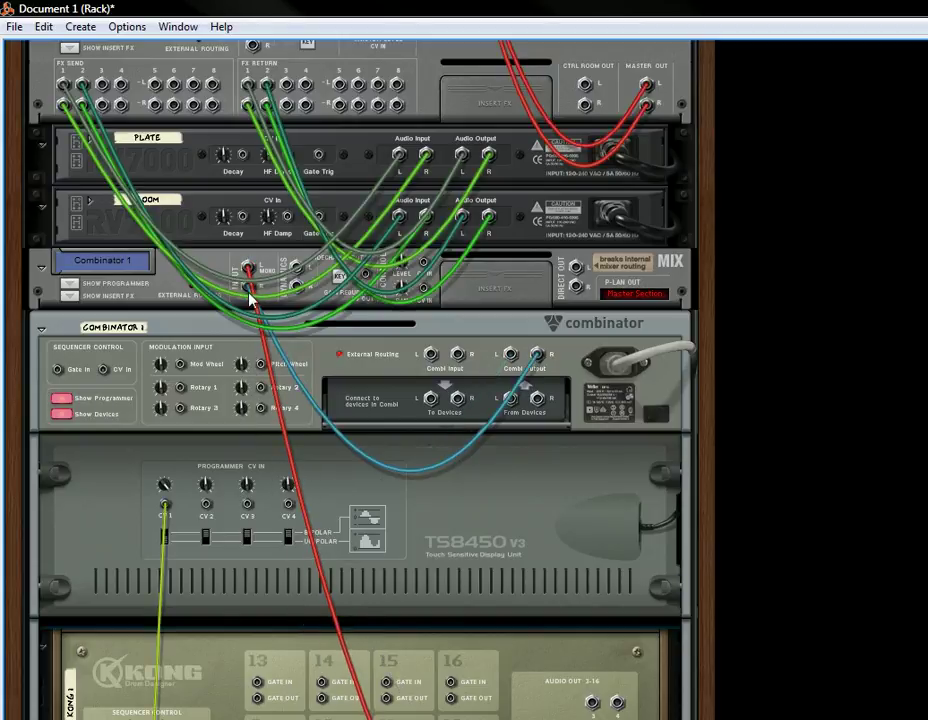
Step: Move Kong's output cable to the Combinator's From Devices L input, reconnect Combi Output L to the mix channel, and return to the rack front
scroll(510, 558, "down", 5)
scroll(290, 242, "up", 3)
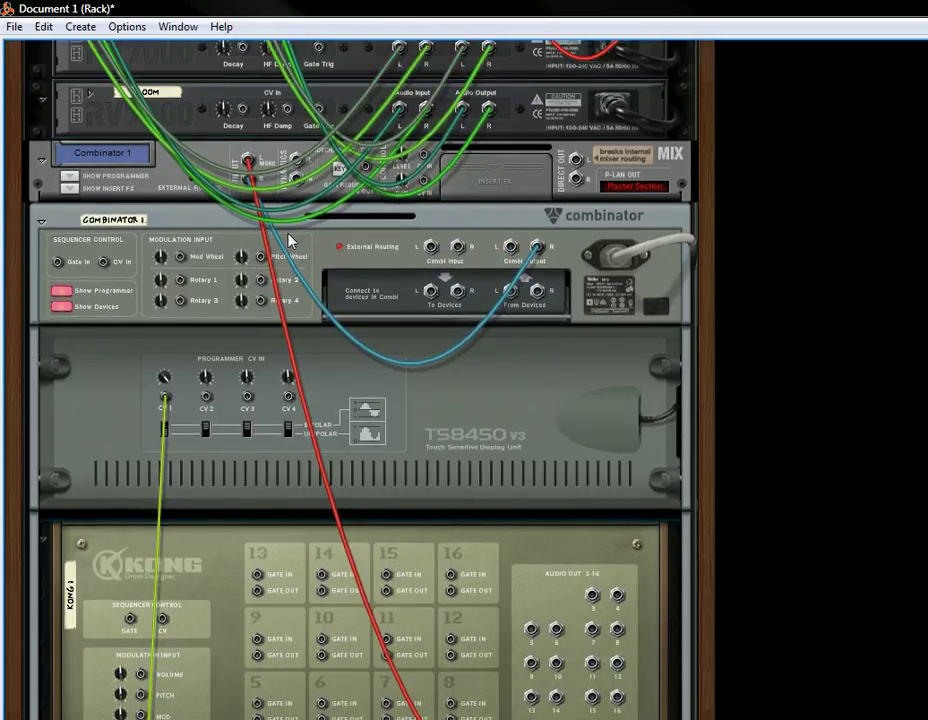
left_click_drag(250, 160, 512, 296)
left_click_drag(510, 247, 250, 160)
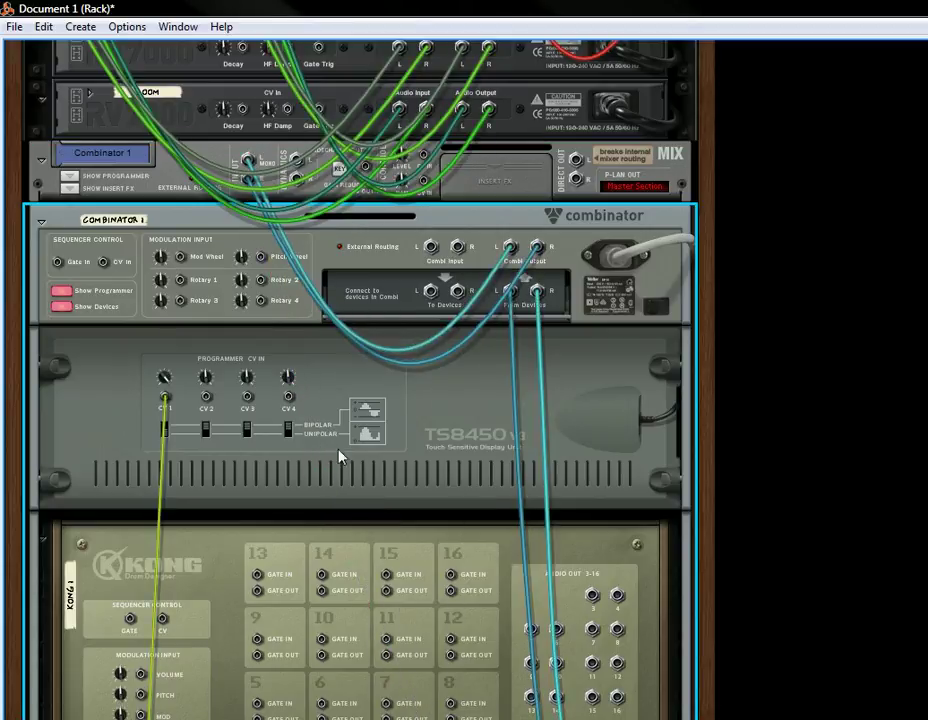
scroll(365, 510, "down", 5)
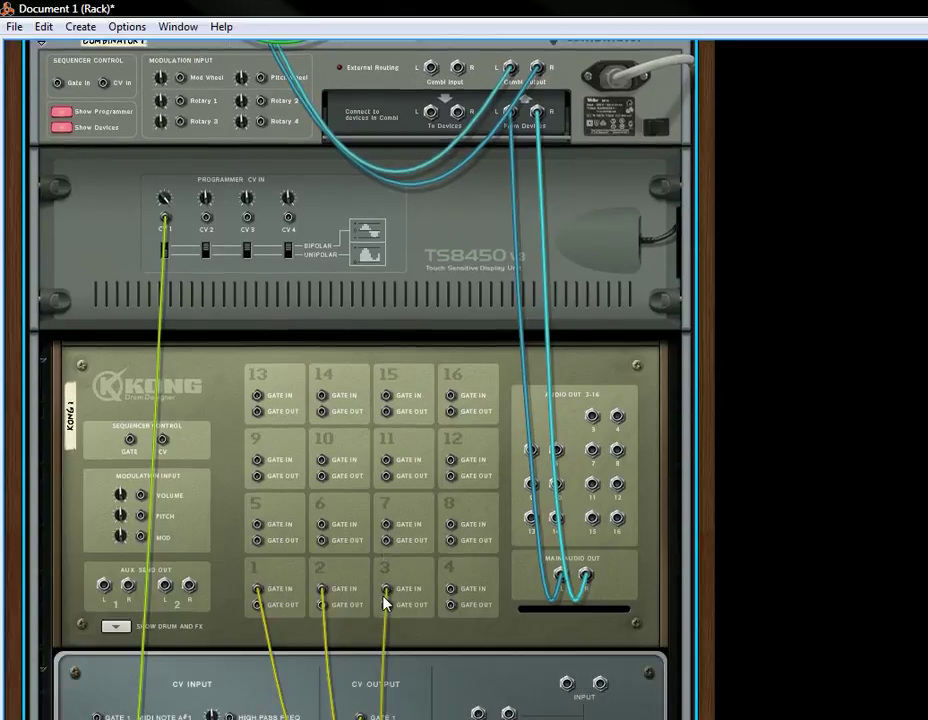
key("Tab")
Step: Switch the Combinator's Start Drumming! button off and on again, and turn the Pattern knob to select Alligator pattern 20
scroll(383, 602, "down", 7)
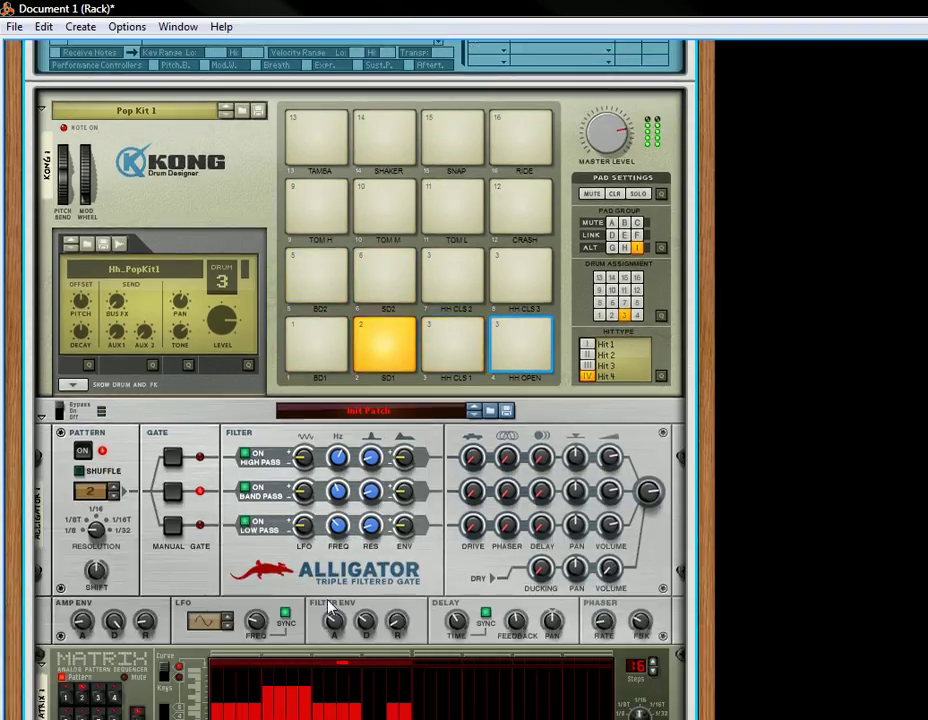
scroll(330, 608, "up", 9)
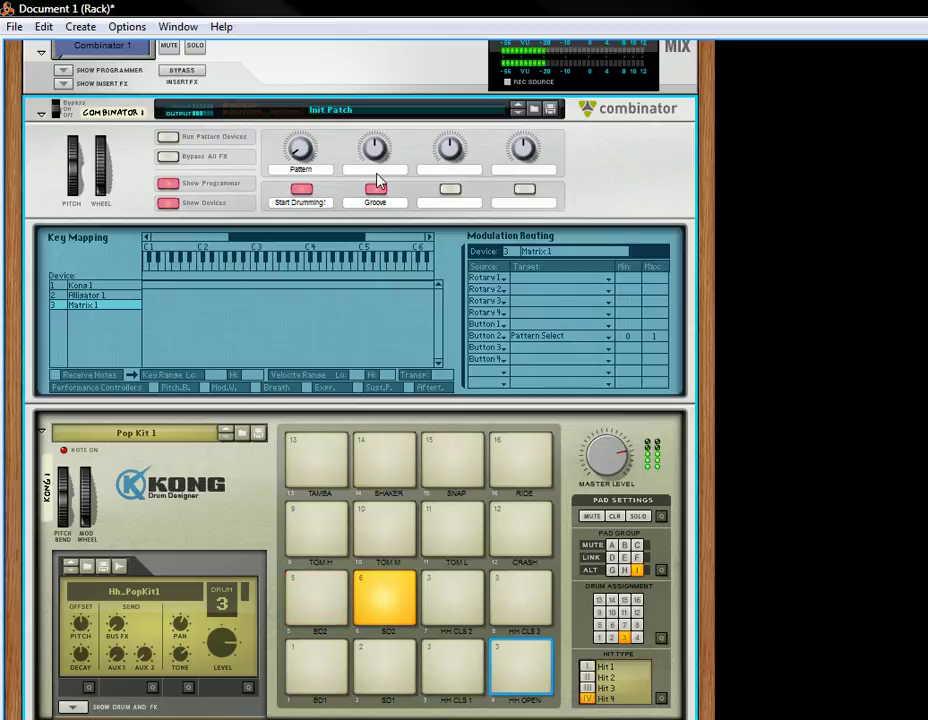
scroll(190, 524, "down", 6)
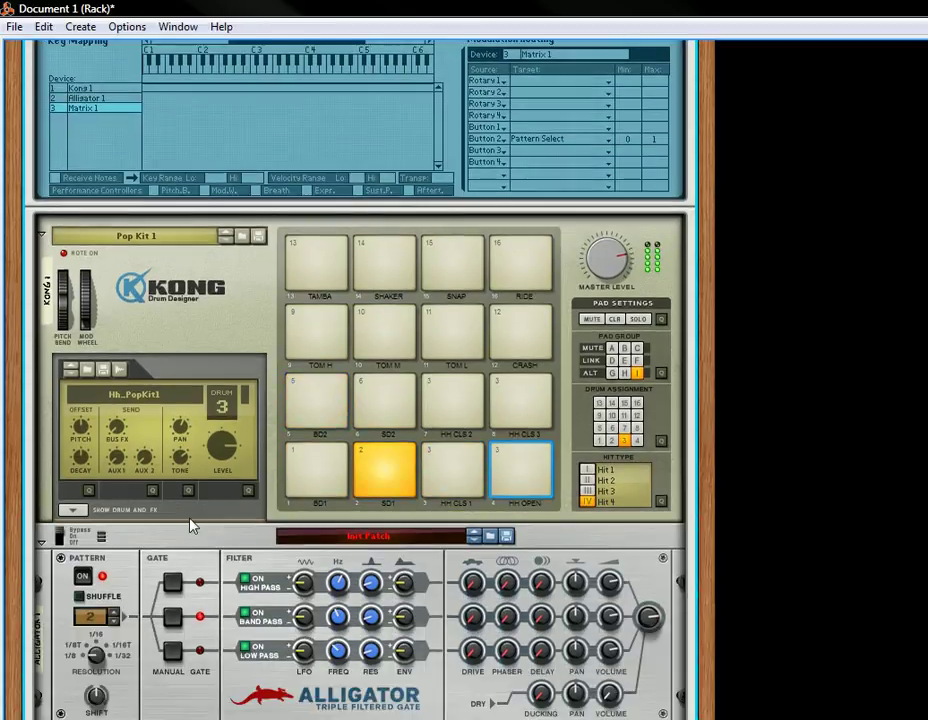
scroll(190, 524, "up", 6)
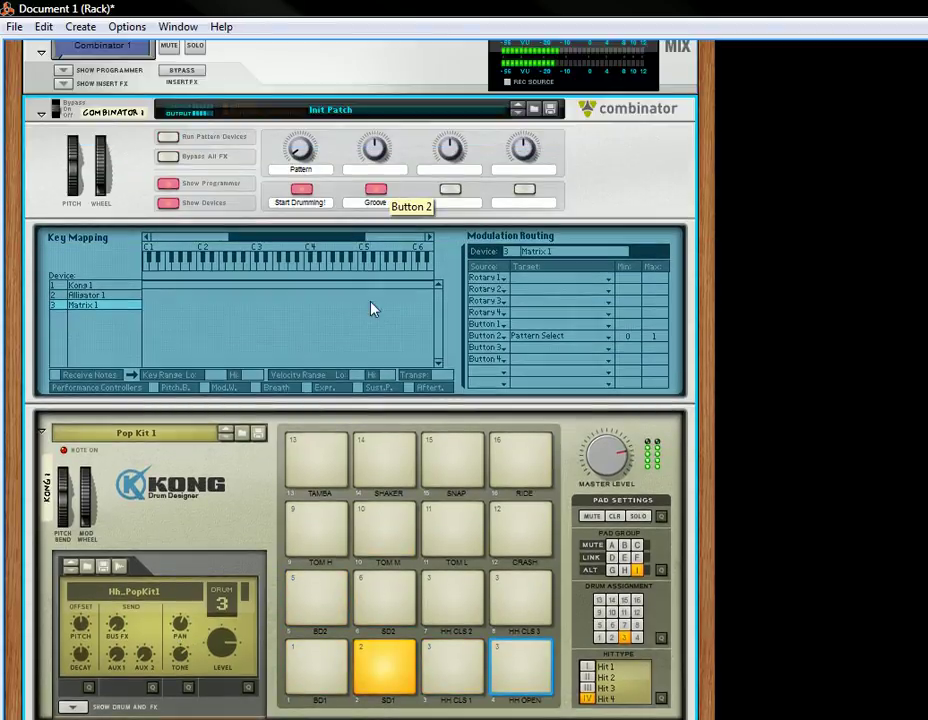
left_click(302, 190)
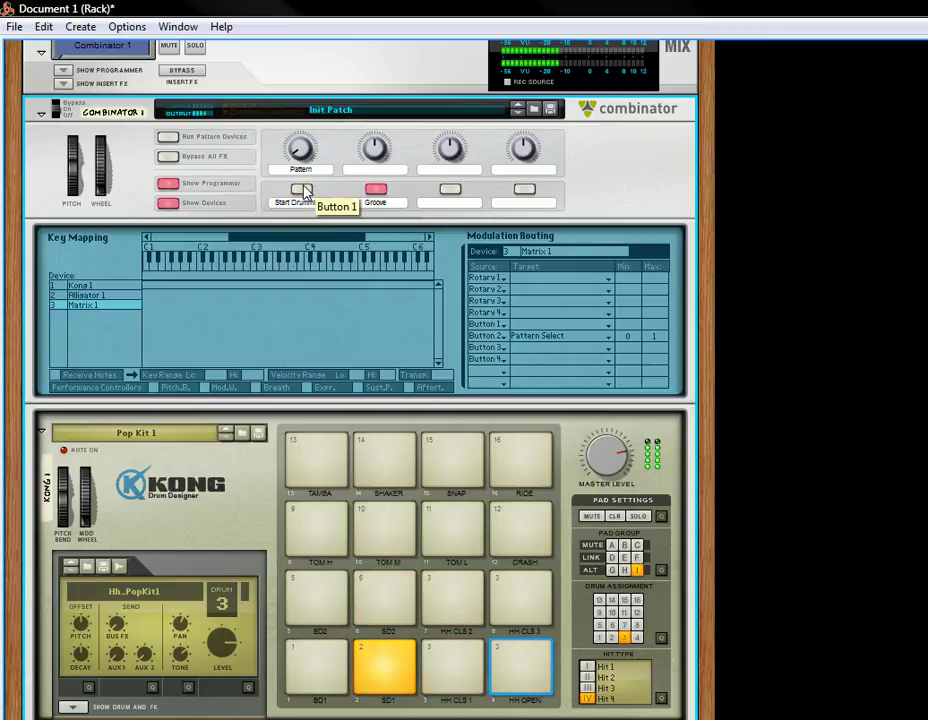
left_click(304, 190)
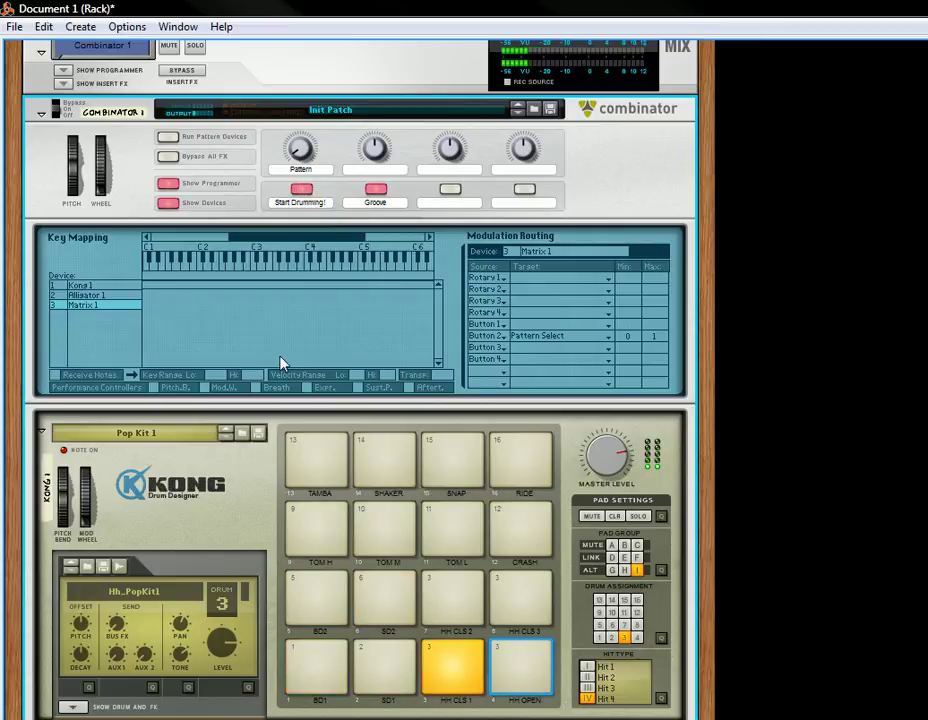
left_click_drag(315, 143, 320, 138)
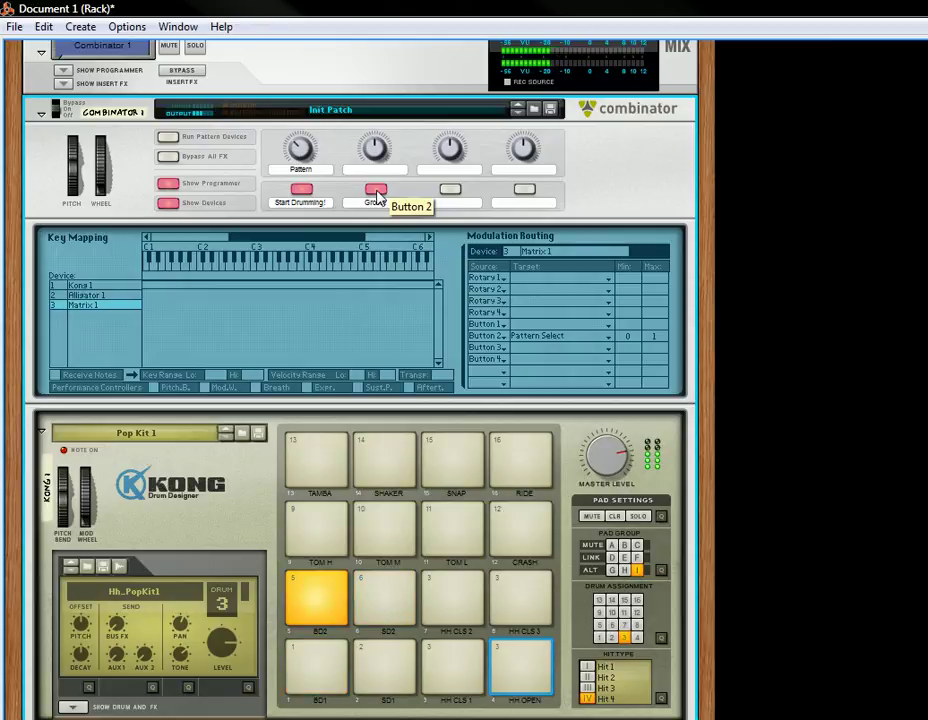
Step: Check Alligator's pattern and resolution settings, then label the Combinator's third button "1/8 or 1/16"
scroll(287, 460, "down", 5)
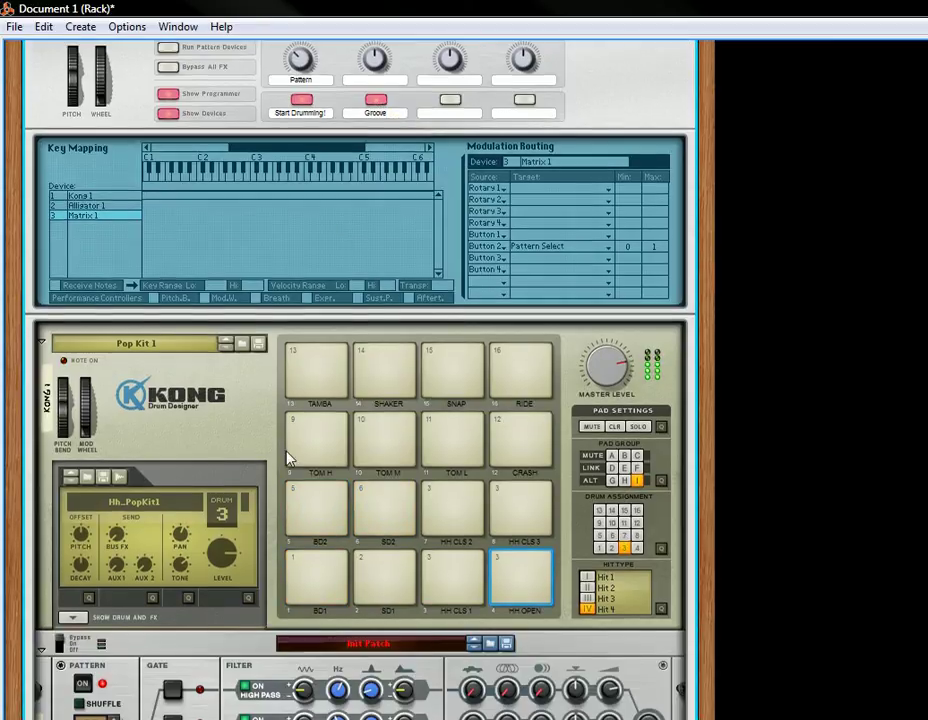
scroll(180, 480, "down", 2)
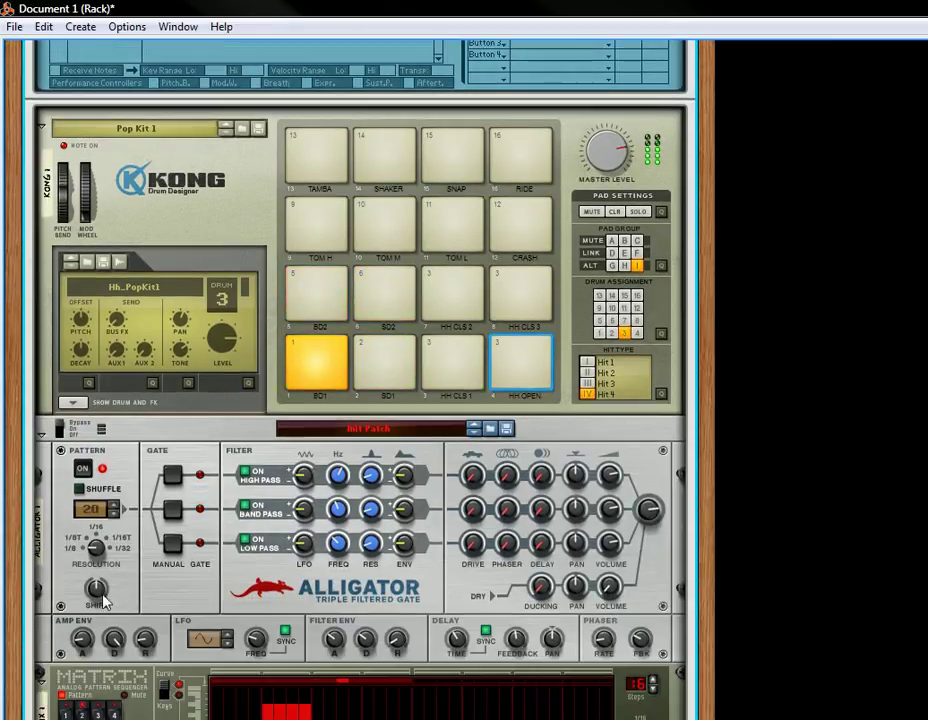
scroll(300, 451, "up", 7)
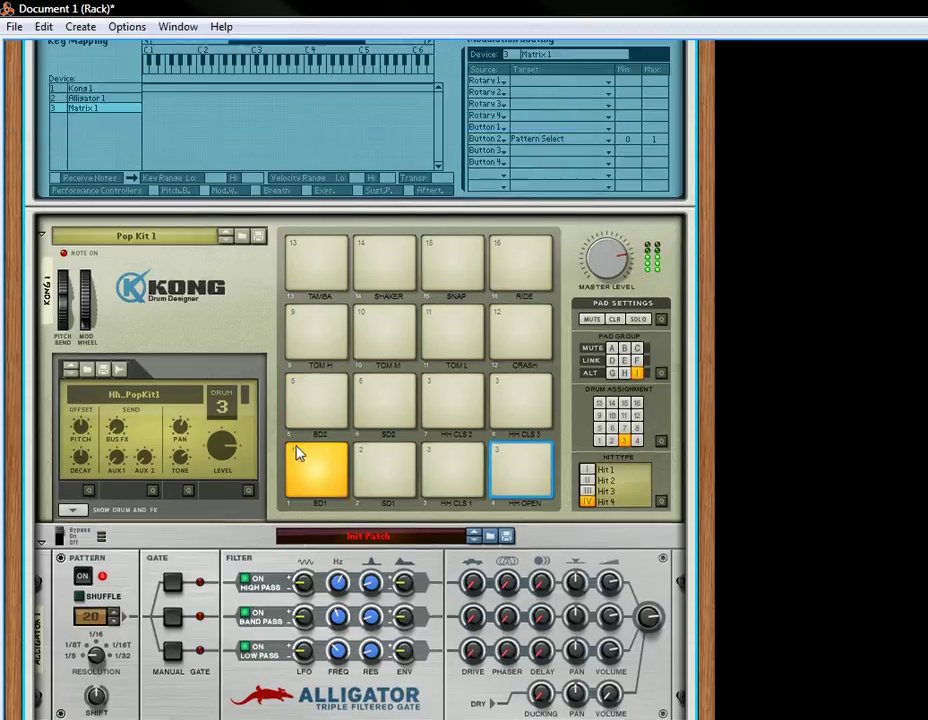
double_click(466, 220)
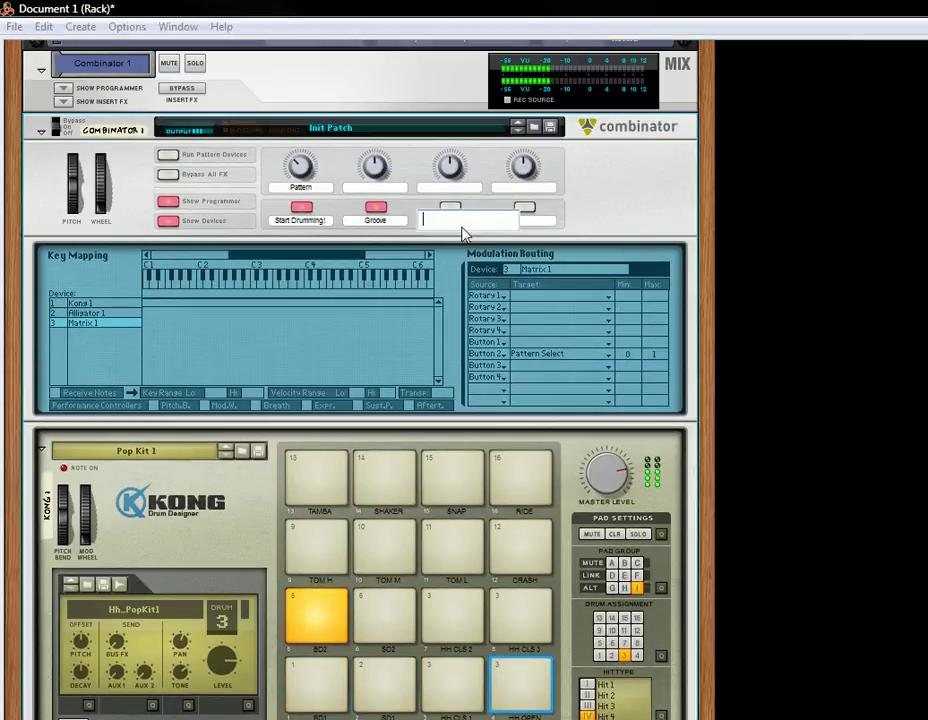
type("1/8 o")
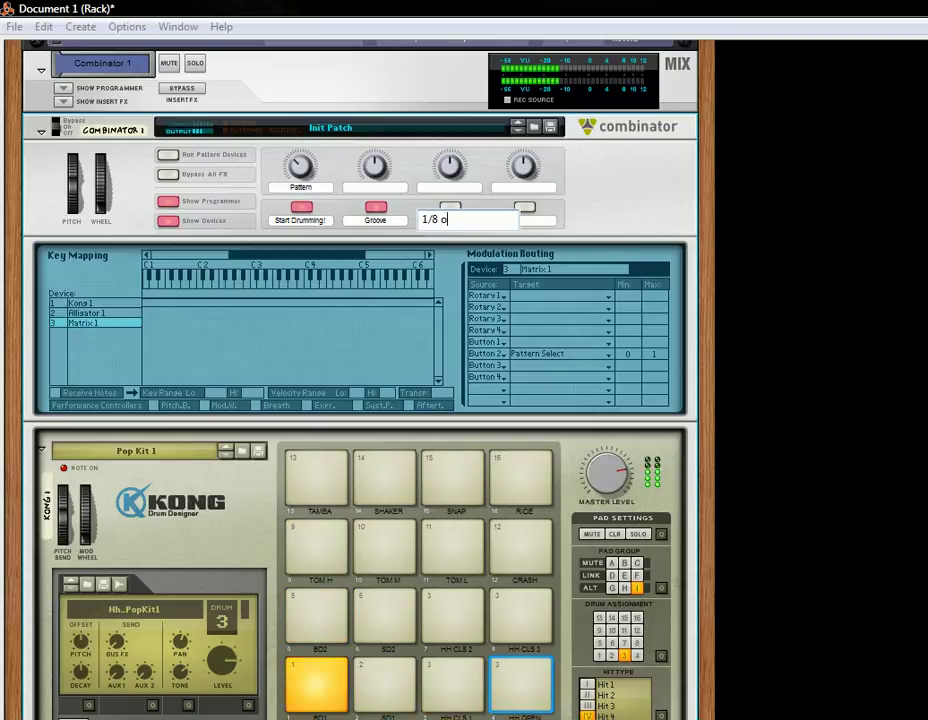
type("r 1/16")
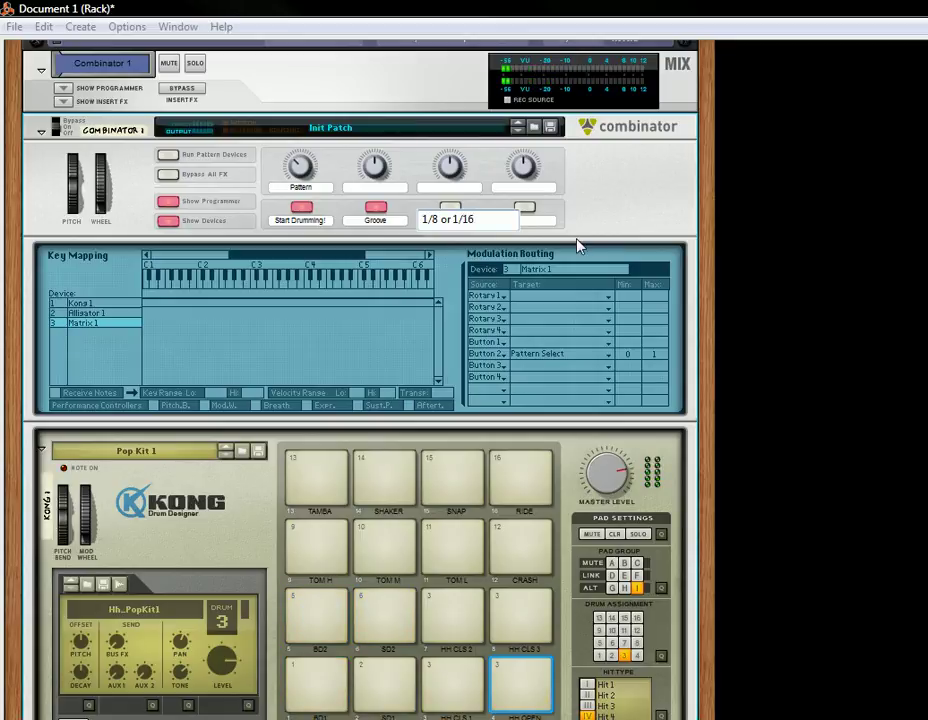
key("Return")
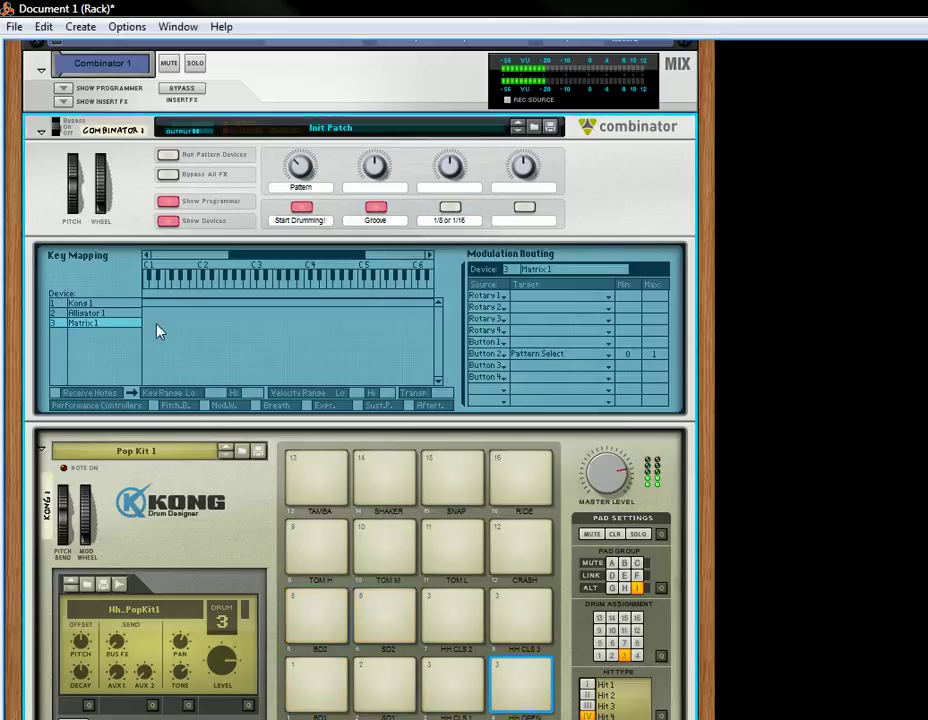
Step: Route the Combinator's Button 3 to Alligator 1's Resolution with a minimum of 0 and a maximum of 2
left_click(124, 314)
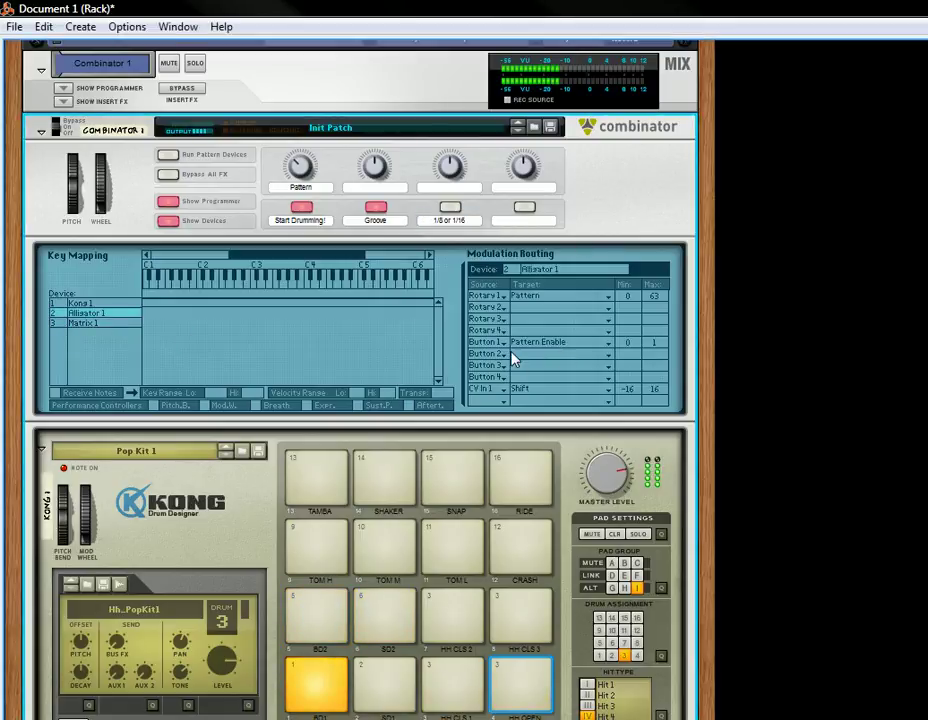
left_click(520, 371)
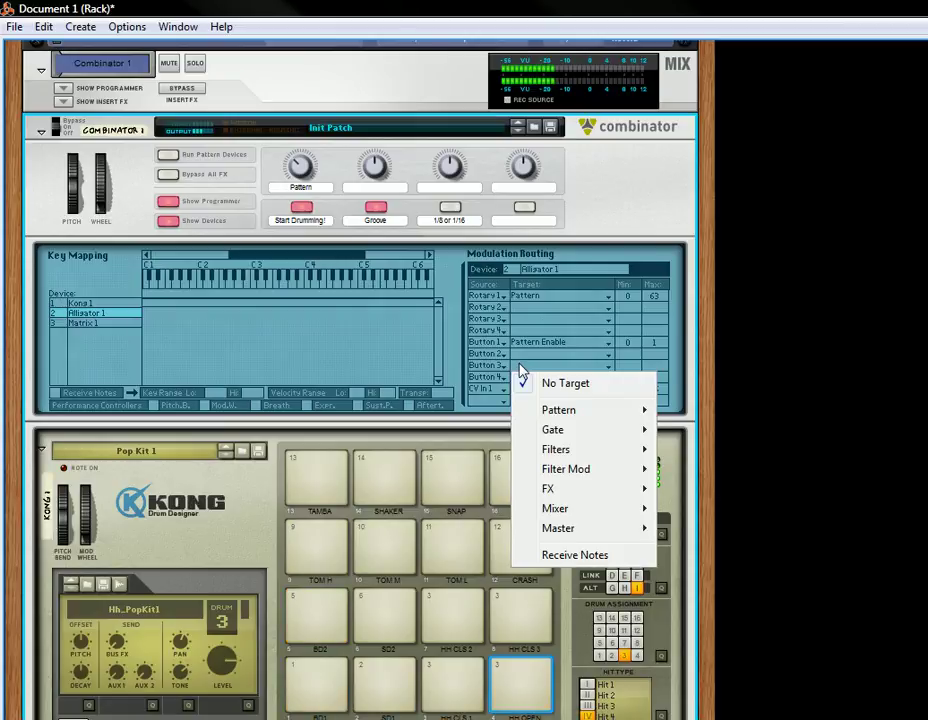
mouse_move(556, 412)
left_click(717, 453)
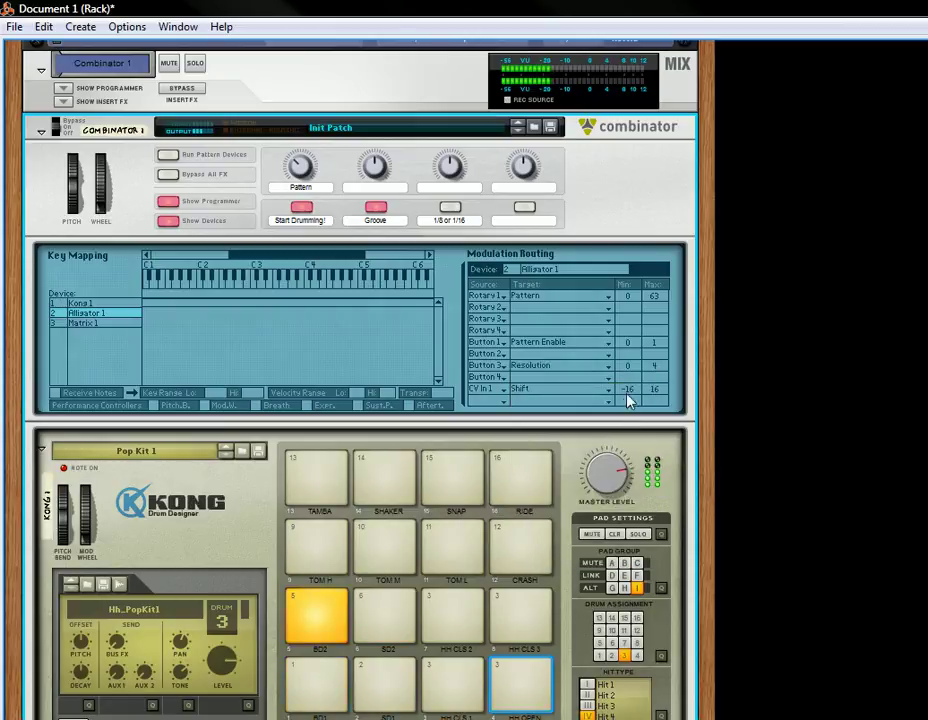
left_click_drag(662, 371, 667, 376)
Step: Toggle the "1/8 or 1/16" button to test the groove at both resolutions, checking Alligator's Resolution knob
scroll(497, 117, "down", 2)
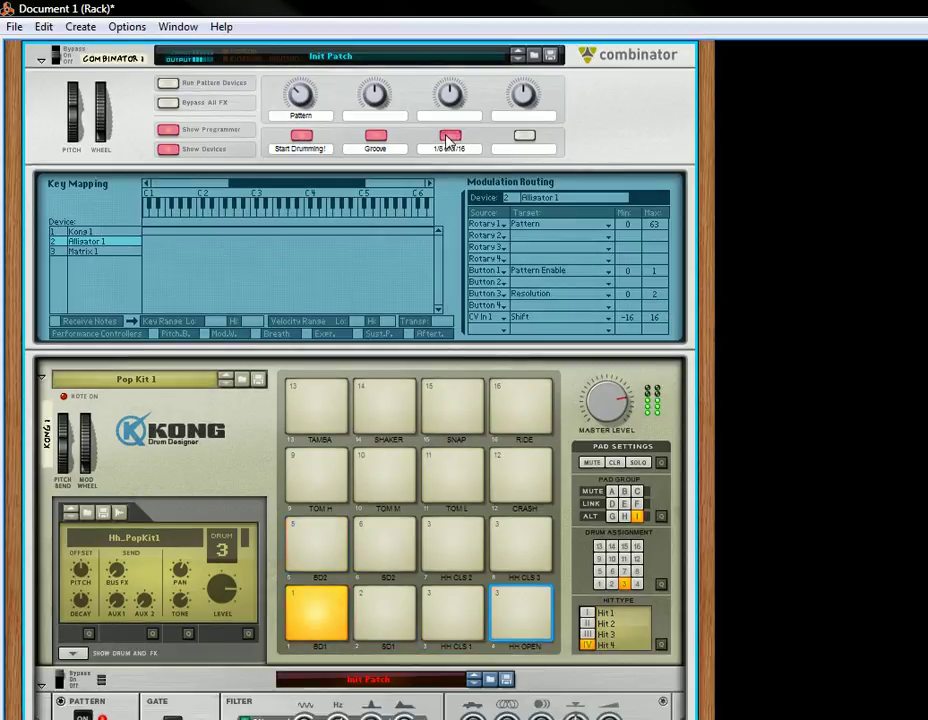
scroll(288, 300, "down", 2)
scroll(297, 310, "down", 5)
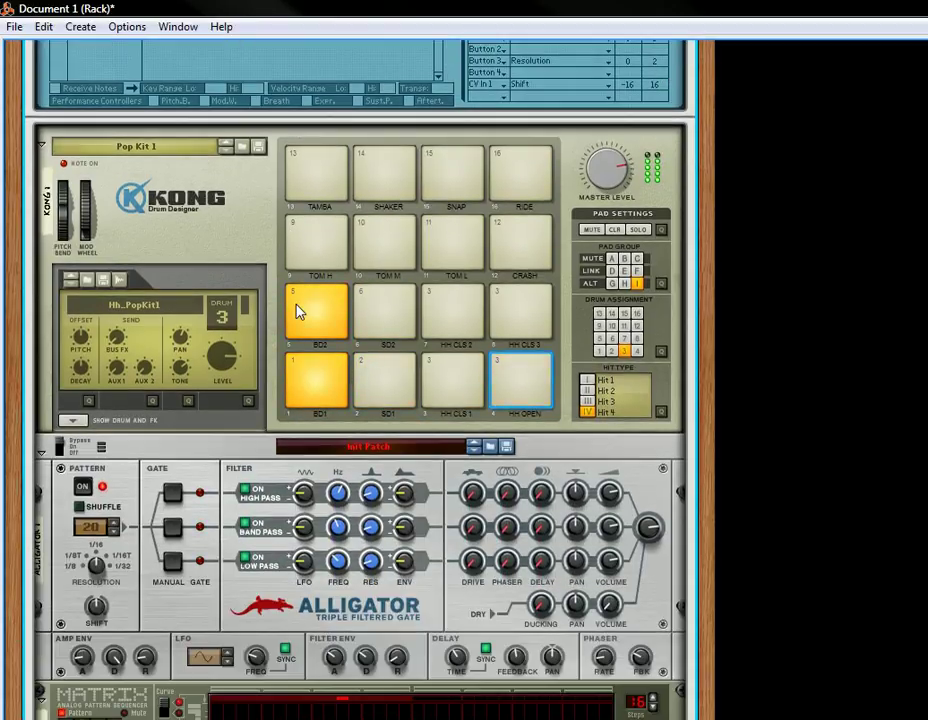
scroll(294, 262, "up", 5)
scroll(292, 262, "up", 2)
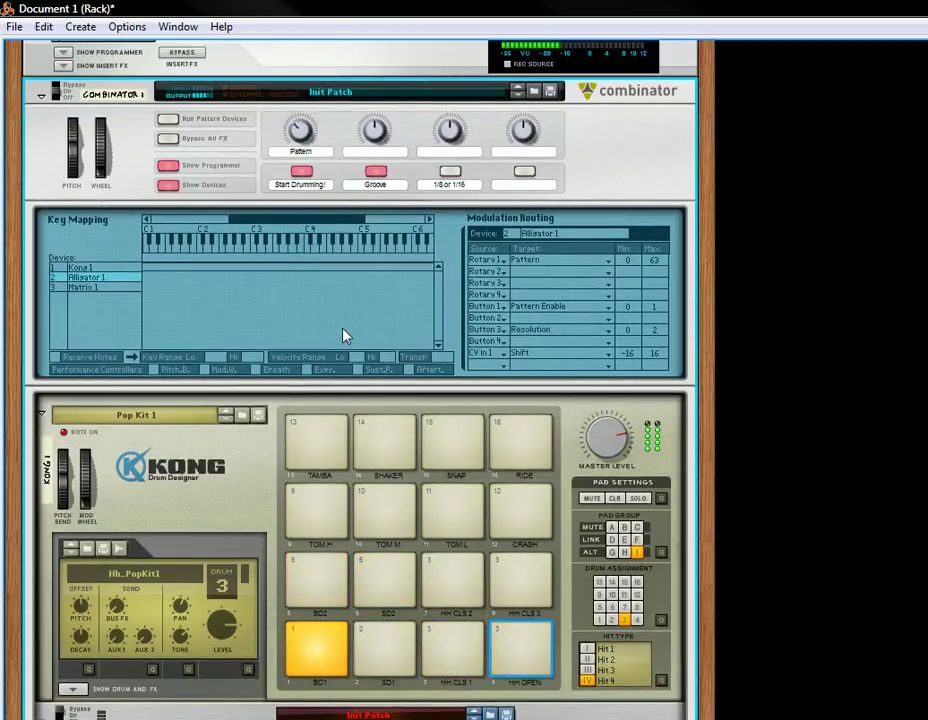
left_click(450, 172)
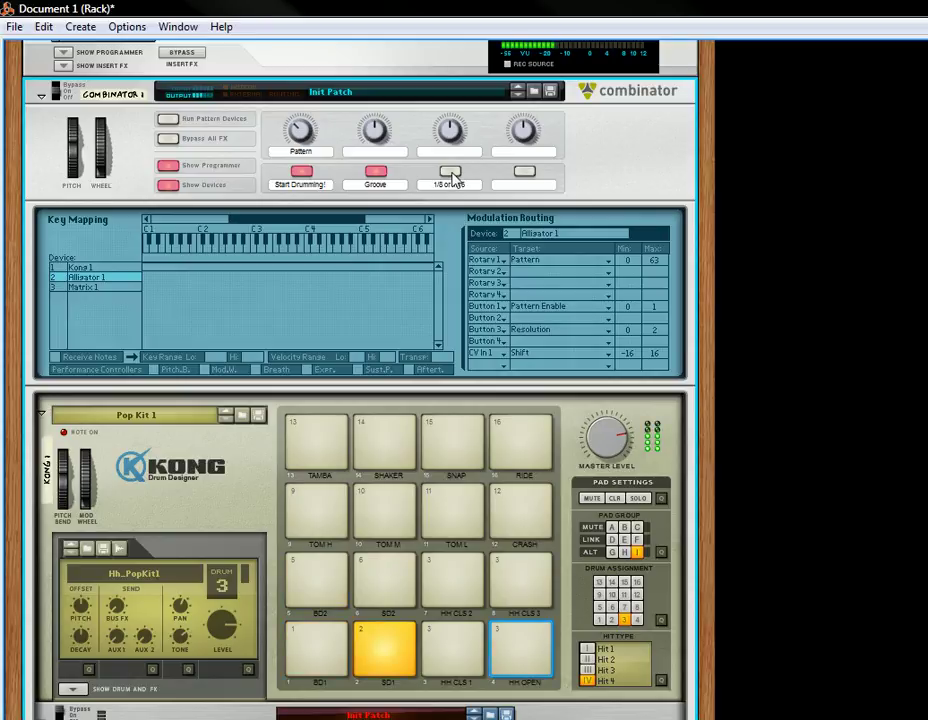
Step: Turn off the Combinator's Start Drumming! button to stop Alligator's pattern, then review the Kong, Alligator and Matrix devices
left_click(301, 172)
scroll(263, 342, "down", 8)
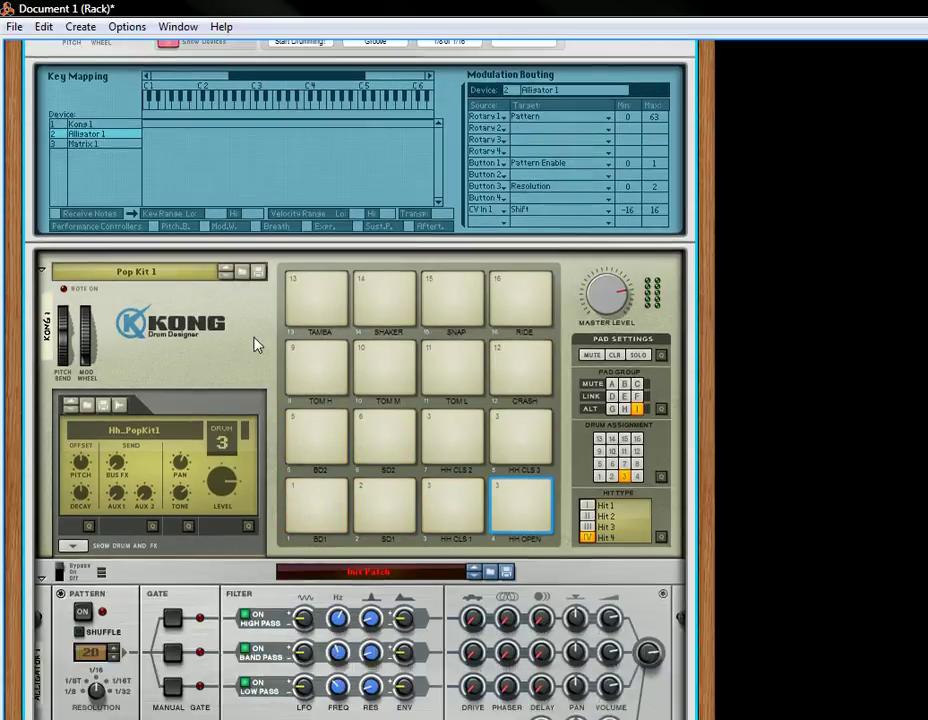
scroll(263, 345, "down", 2)
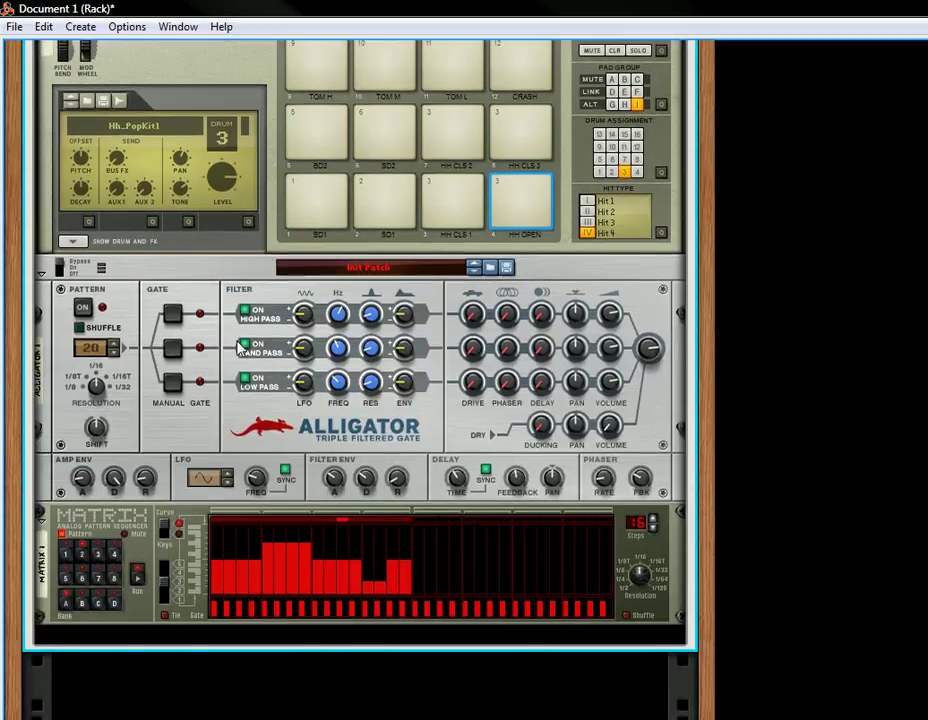
scroll(195, 380, "up", 4)
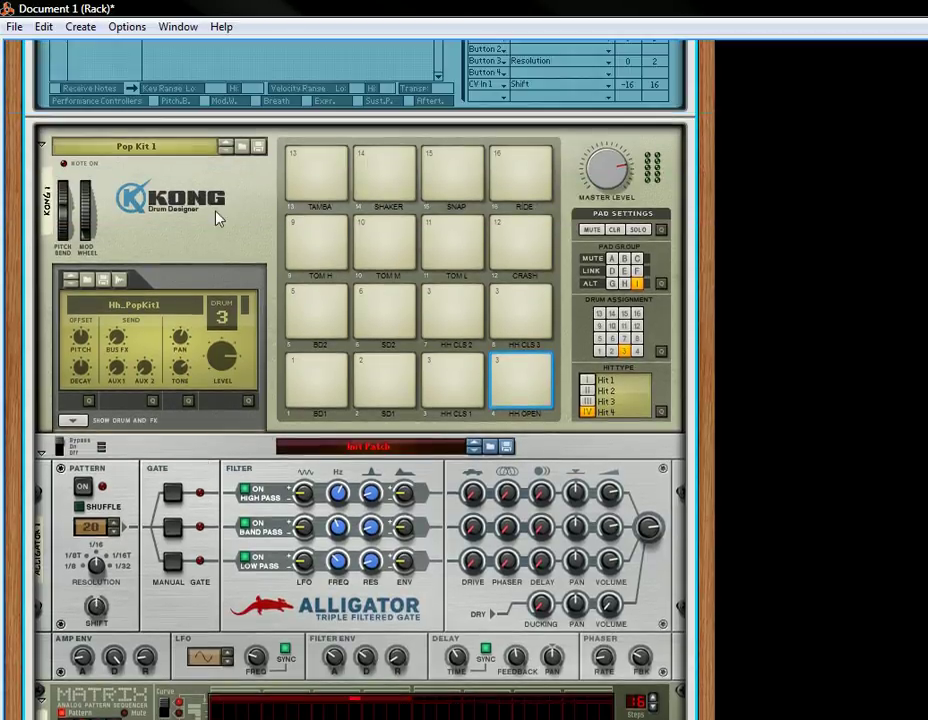